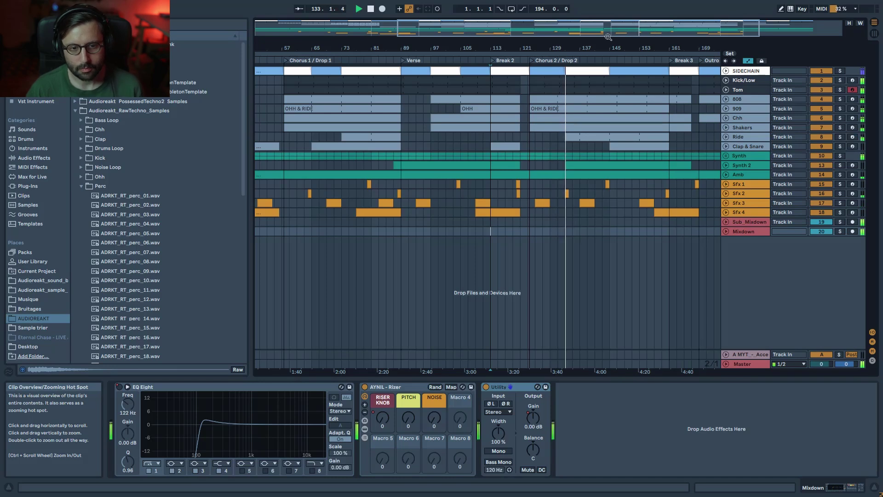
Examine the clips and scenes in the session view from INTRO to OUTRO, and return to the full arrangement
{"action": "double_click", "coordinate": [586, 32]}
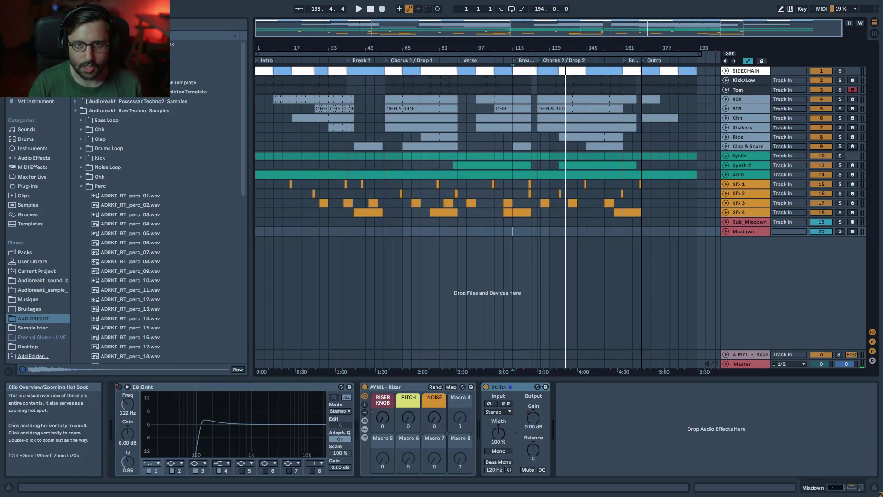
{"action": "key", "text": "Tab"}
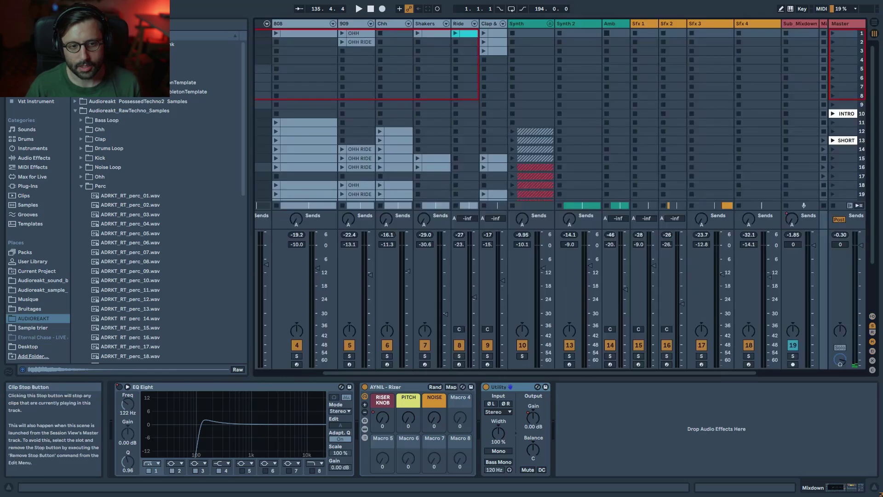
{"action": "left_click_drag", "start_coordinate": [477, 372], "coordinate": [319, 361]}
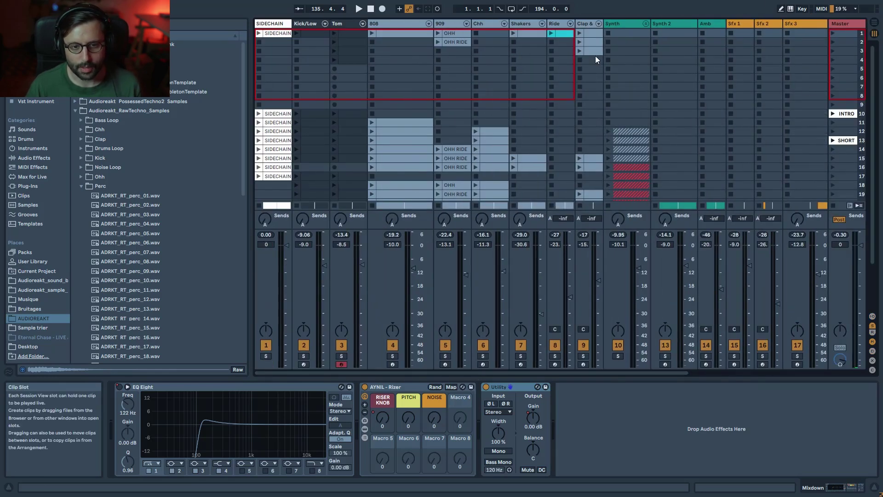
{"action": "scroll", "coordinate": [407, 87], "scroll_direction": "down", "scroll_amount": 5}
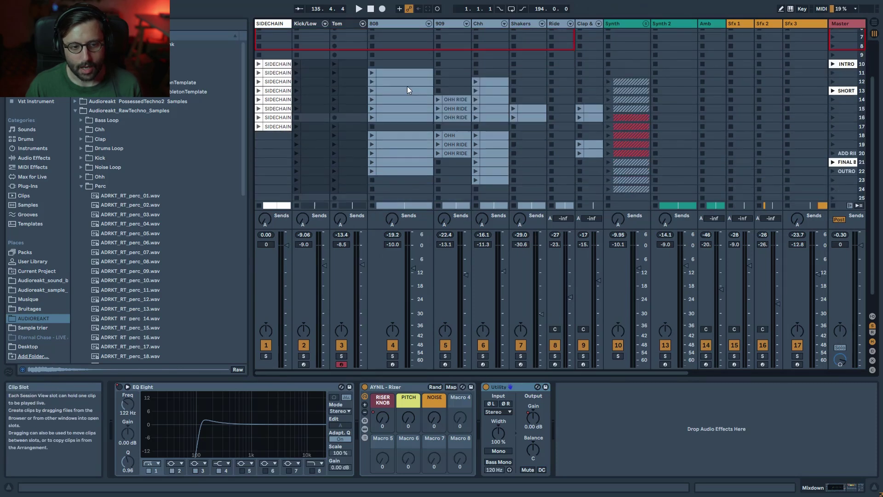
{"action": "left_click_drag", "start_coordinate": [535, 372], "coordinate": [464, 292]}
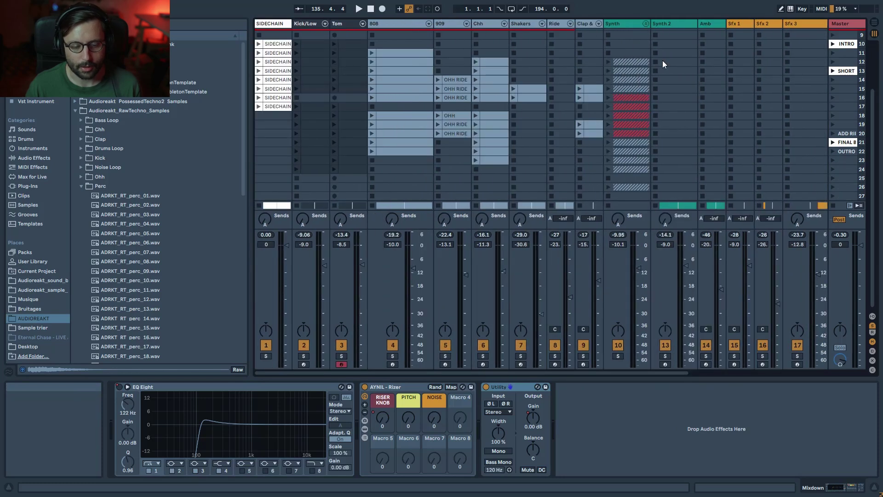
{"action": "scroll", "coordinate": [628, 282], "scroll_direction": "up", "scroll_amount": 3}
{"action": "scroll", "coordinate": [529, 155], "scroll_direction": "down", "scroll_amount": 2}
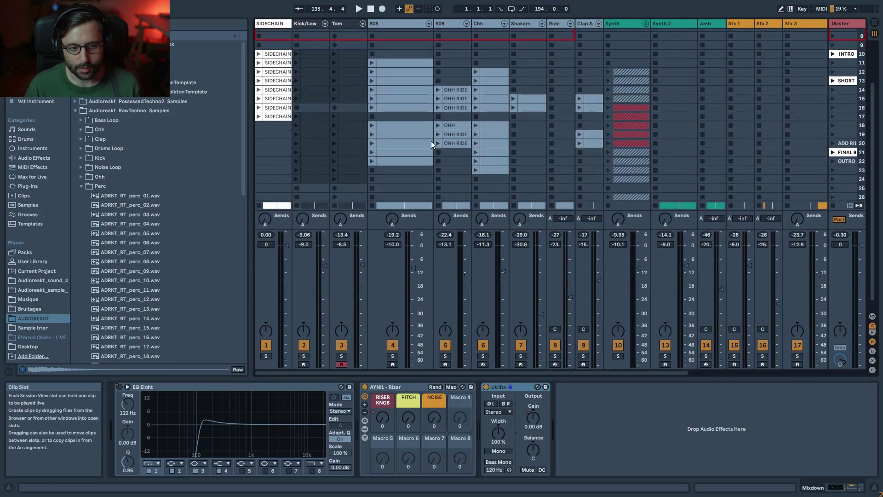
{"action": "left_click_drag", "start_coordinate": [539, 374], "coordinate": [496, 340]}
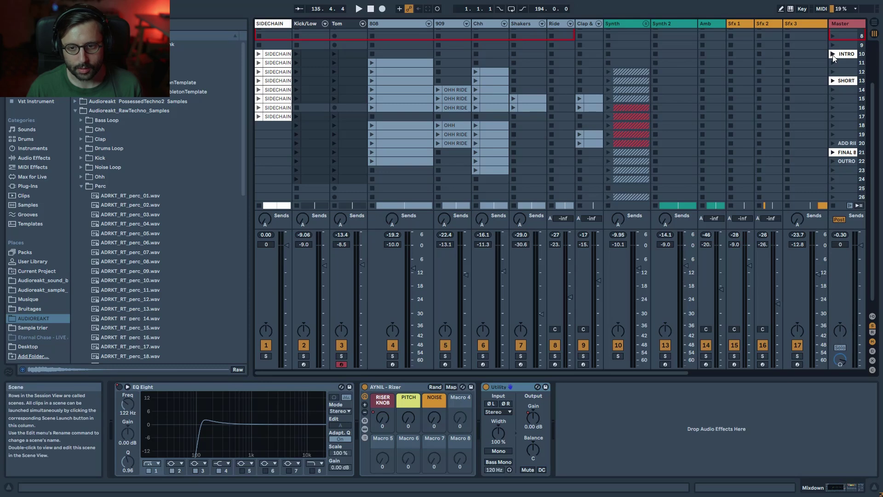
{"action": "key", "text": "Tab"}
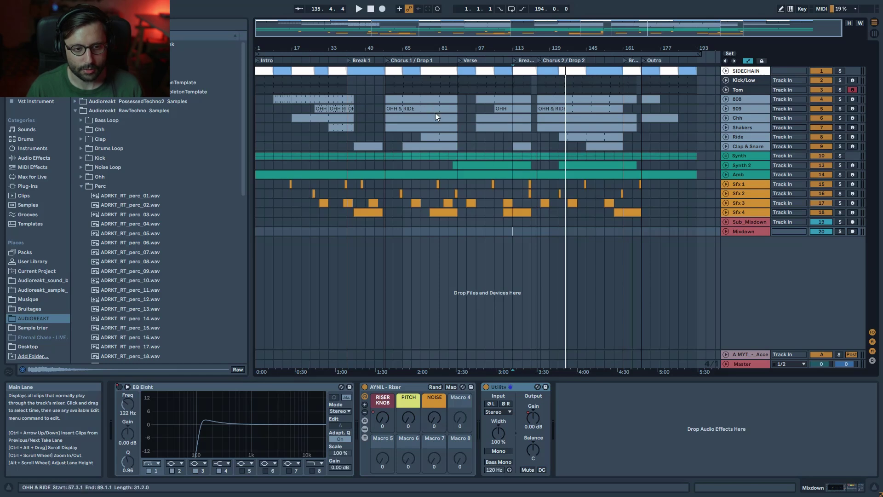
Solo the Synth group, unfold it and play it from bar 1 with a nested Synth track's devices shown
{"action": "left_click", "coordinate": [839, 156]}
{"action": "left_click", "coordinate": [726, 156]}
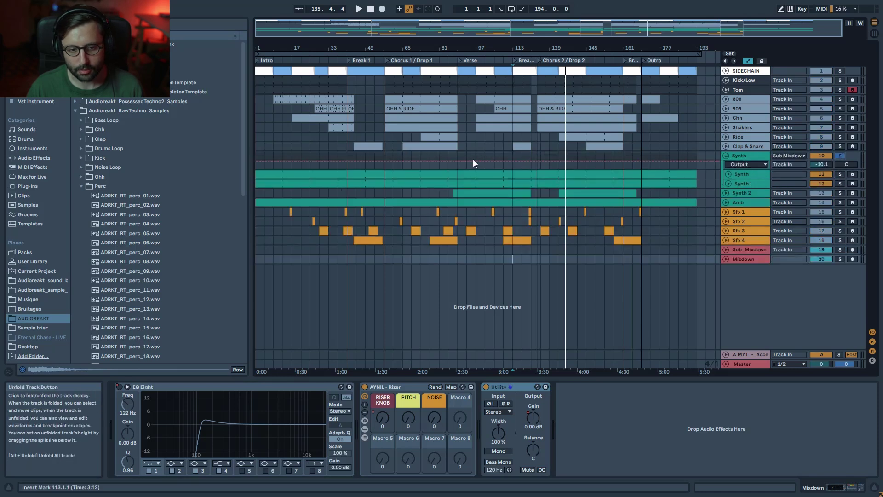
{"action": "key", "text": "space"}
{"action": "left_click", "coordinate": [748, 182]}
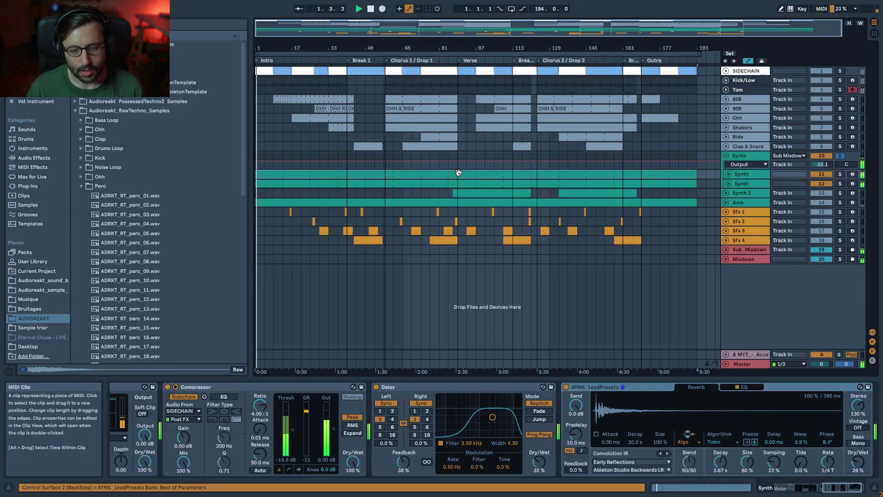
Show the automation lanes of the first Synth track and play the soloed synth from about bar 73 in Chorus 1 / Drop 1
{"action": "left_click", "coordinate": [728, 174]}
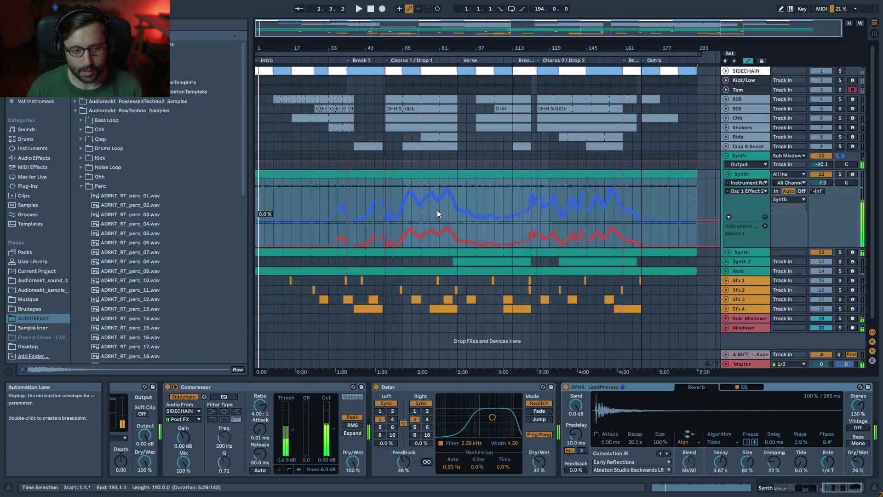
{"action": "key", "text": "space"}
{"action": "left_click", "coordinate": [421, 217]}
{"action": "key", "text": "space"}
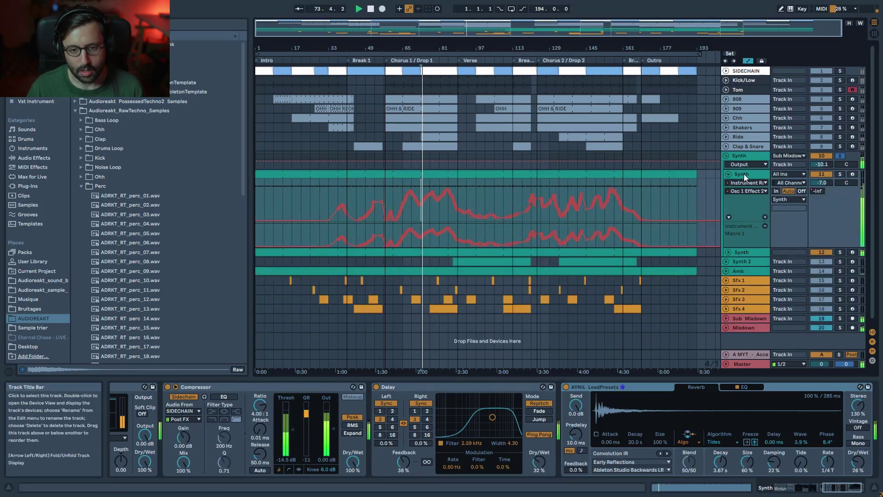
Collapse the first Synth track and inspect the device chains of both nested Synth tracks, including the Microtuner and Wavetable rack
{"action": "left_click", "coordinate": [729, 175]}
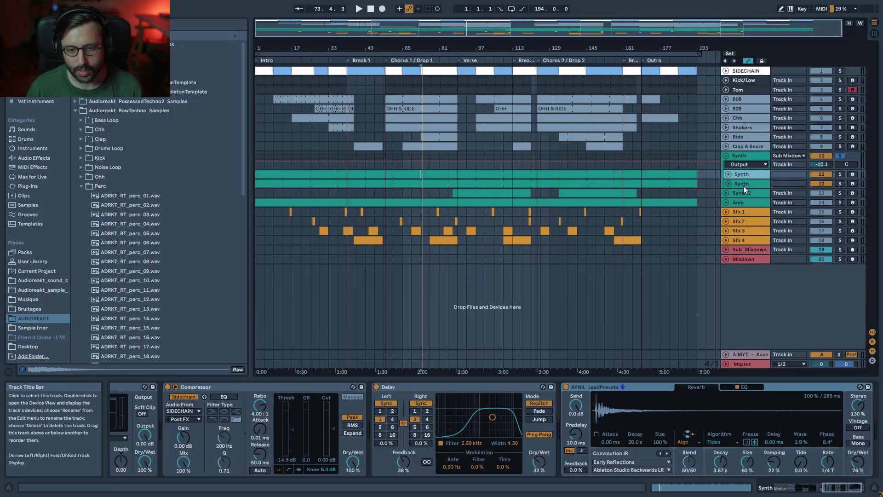
{"action": "left_click_drag", "start_coordinate": [843, 489], "coordinate": [793, 488]}
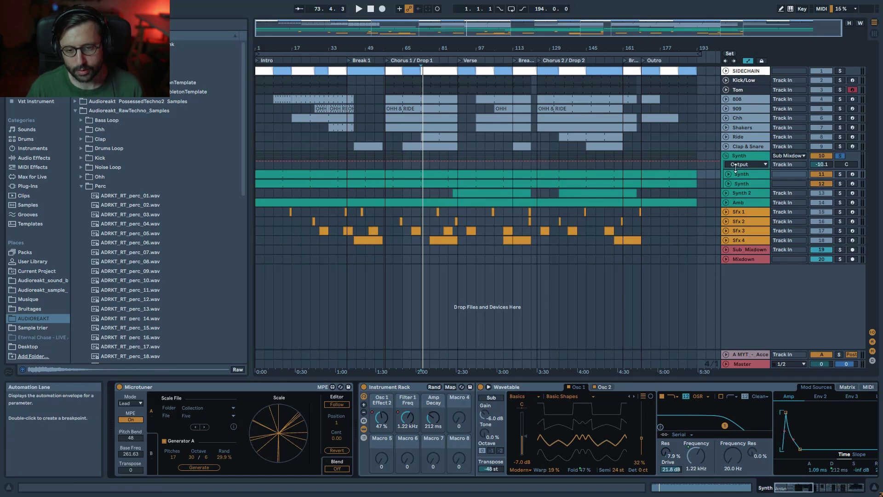
{"action": "left_click", "coordinate": [741, 185]}
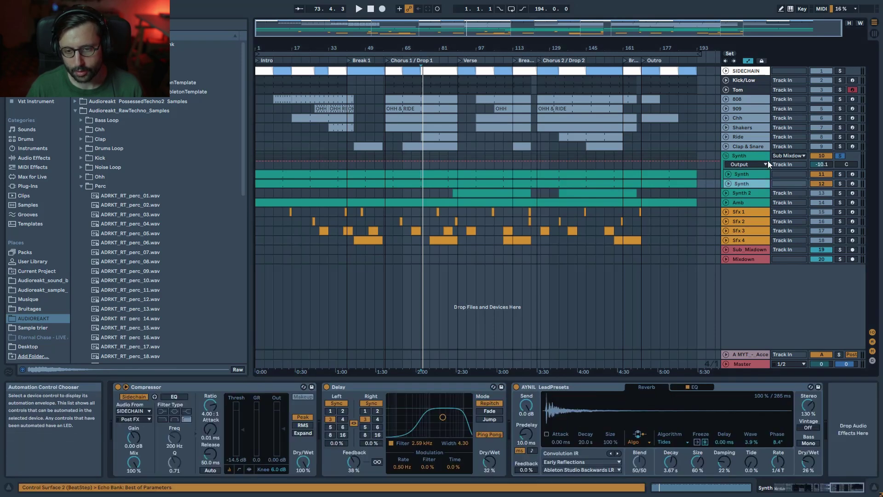
Collapse the Synth group and play the soloed synth from bar 85
{"action": "left_click", "coordinate": [725, 155]}
{"action": "left_click", "coordinate": [452, 156]}
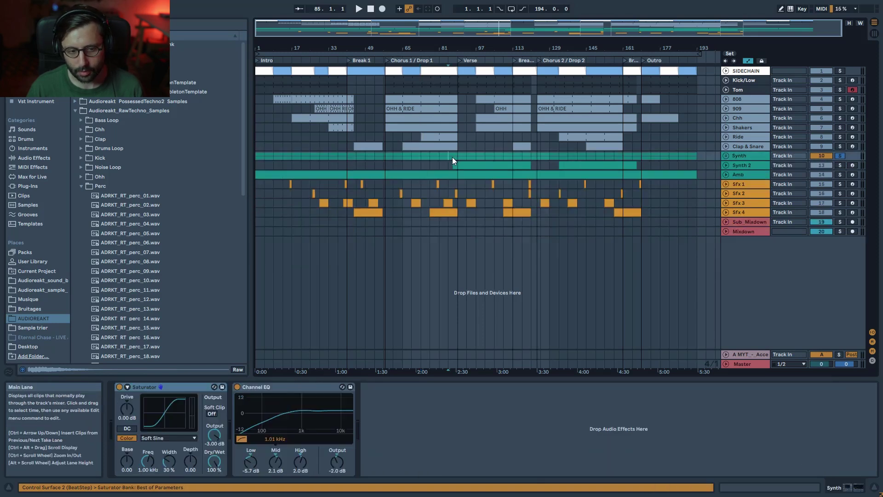
{"action": "key", "text": "space"}
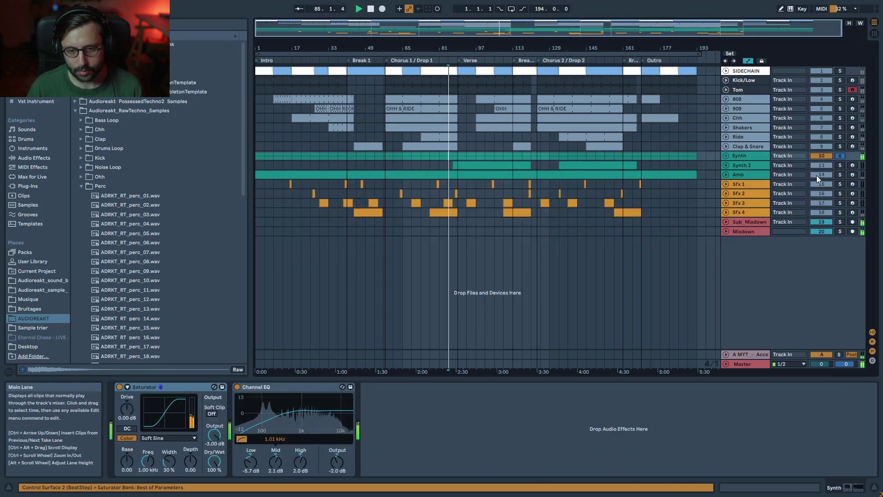
Take the Synth group out of solo and play the full arrangement from bar 1 with the group collapsed
{"action": "left_click", "coordinate": [728, 155]}
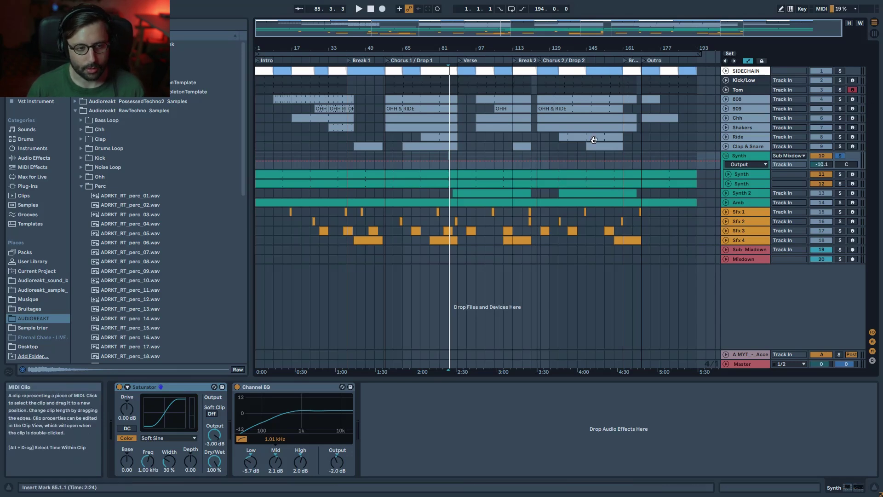
{"action": "left_click_drag", "start_coordinate": [402, 24], "coordinate": [402, 31]}
{"action": "key", "text": "Home"}
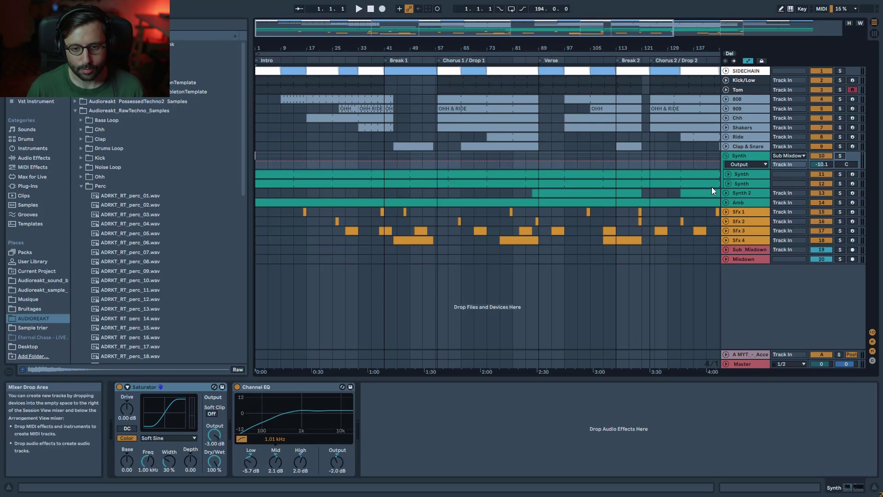
{"action": "left_click", "coordinate": [726, 157]}
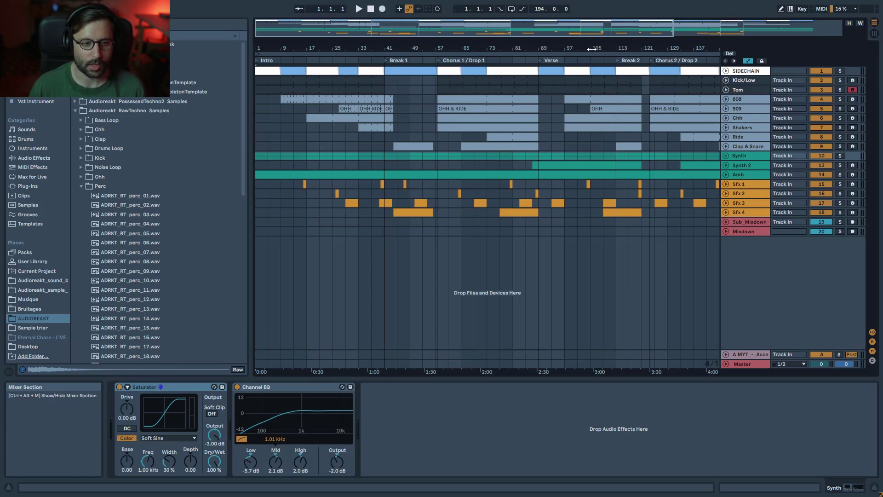
{"action": "left_click", "coordinate": [359, 9]}
{"action": "left_click_drag", "start_coordinate": [317, 28], "coordinate": [317, 47]}
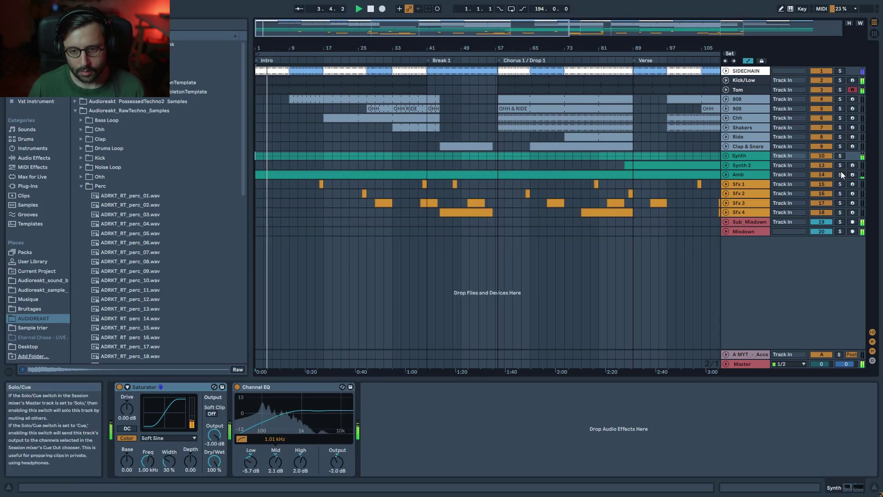
Solo the Synth group briefly during the intro playback, and select the 808 part from bar 9 to 17 to view its devices
{"action": "left_click", "coordinate": [841, 156]}
{"action": "left_click", "coordinate": [840, 157]}
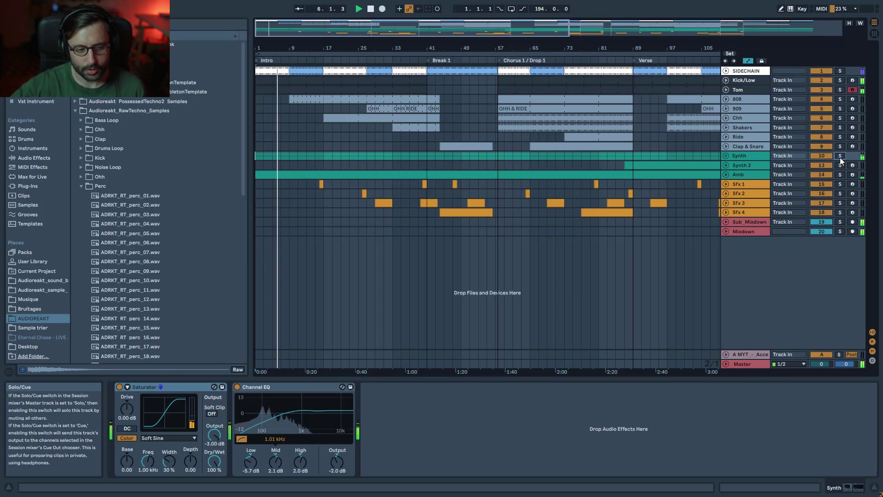
{"action": "left_click", "coordinate": [305, 98]}
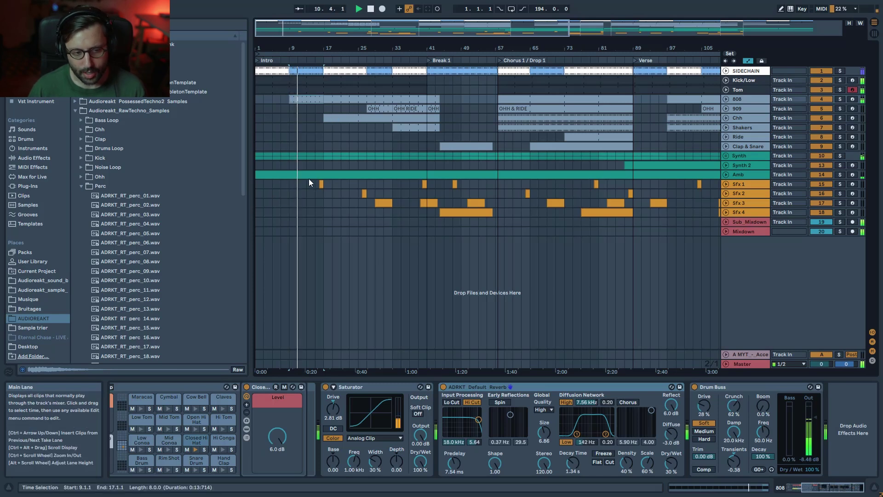
{"action": "left_click_drag", "start_coordinate": [432, 28], "coordinate": [433, 51]}
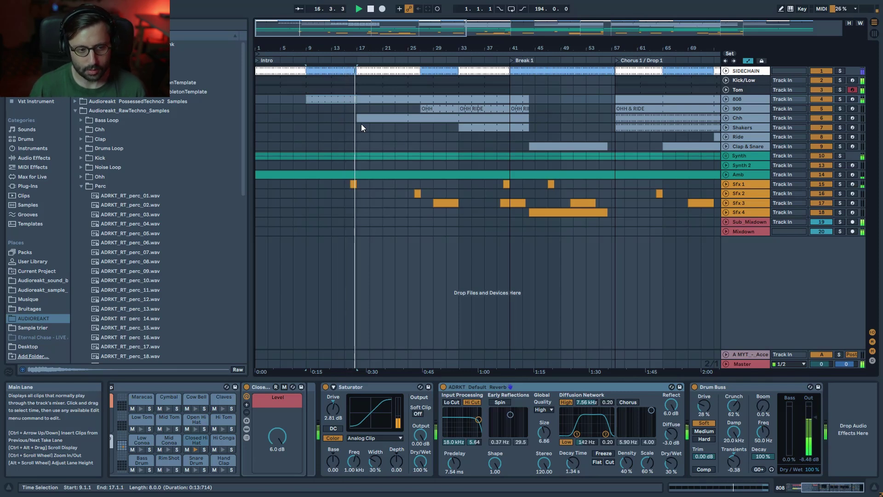
Show the Mixdown track's EQ Eight Device On automation and play the low cut from bar 15
{"action": "left_click", "coordinate": [726, 232]}
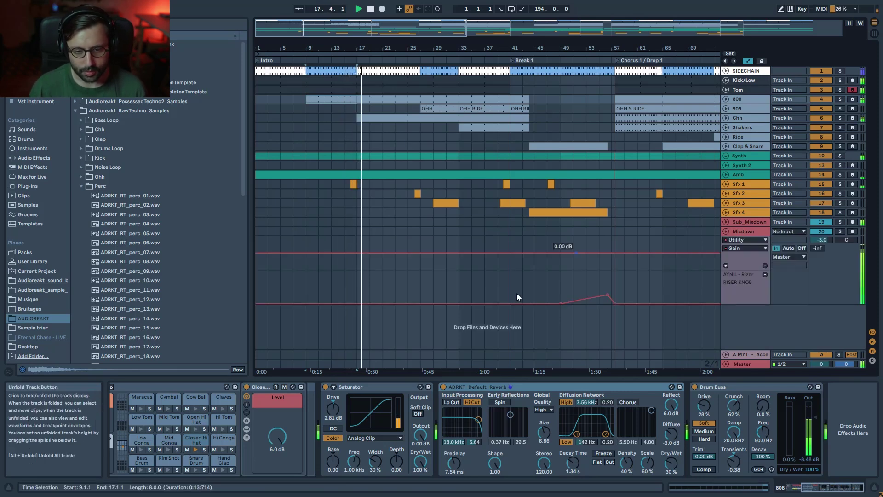
{"action": "left_click", "coordinate": [738, 240]}
{"action": "left_click", "coordinate": [738, 255]}
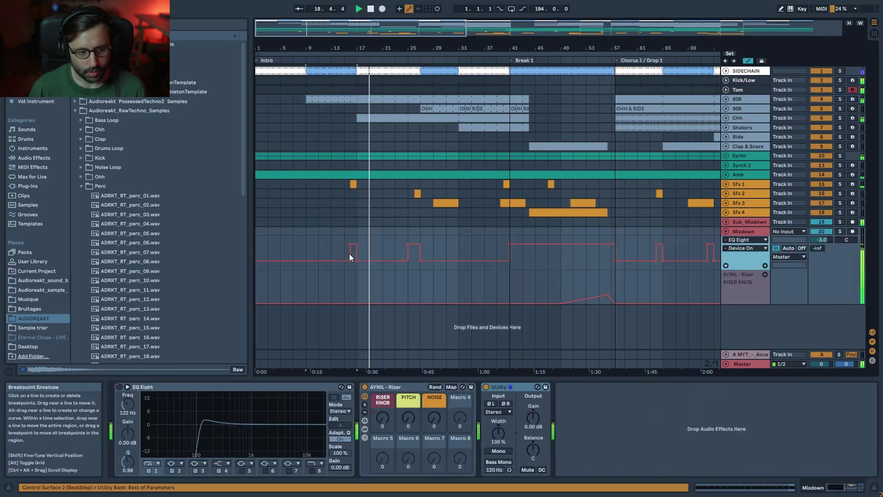
{"action": "key", "text": "space"}
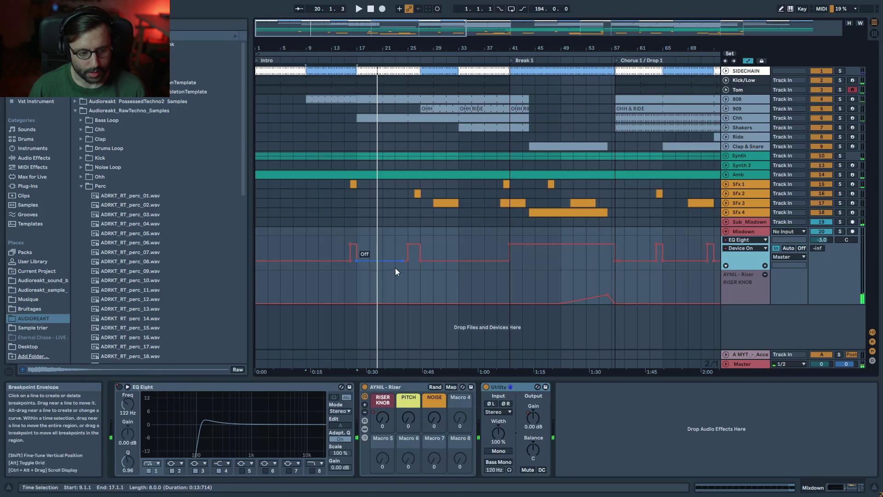
{"action": "left_click", "coordinate": [345, 252]}
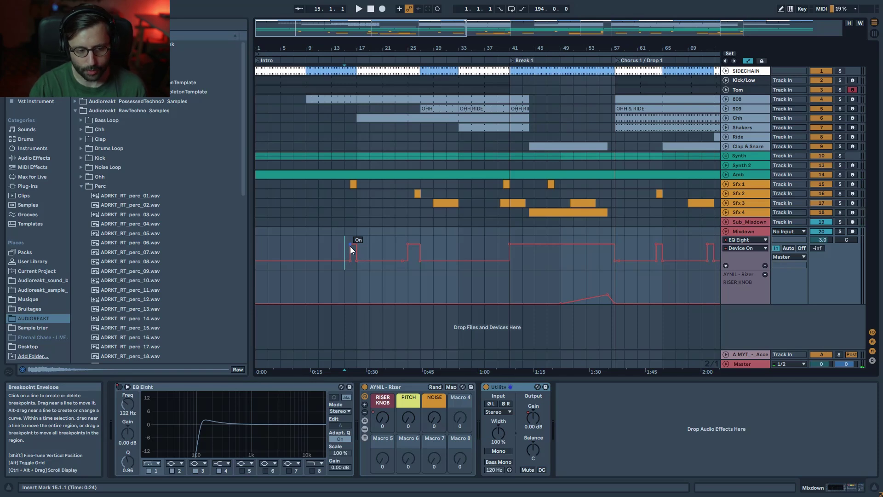
{"action": "key", "text": "space"}
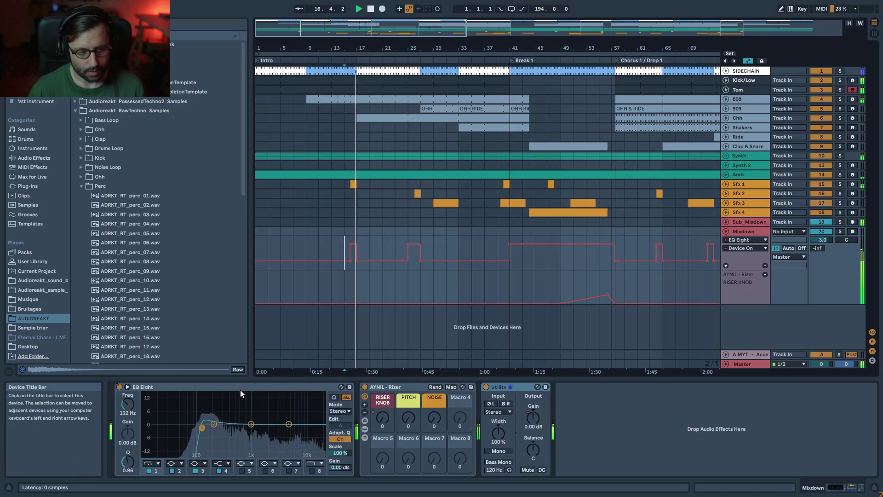
Solo the Chh track briefly, and play the full mix from the second EQ Eight low cut at bar 25
{"action": "left_click", "coordinate": [840, 118]}
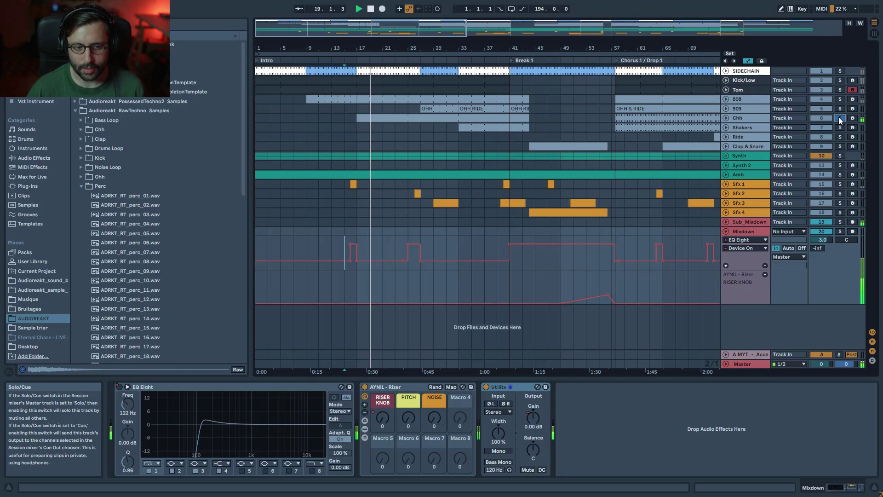
{"action": "left_click", "coordinate": [412, 237]}
{"action": "key", "text": "space"}
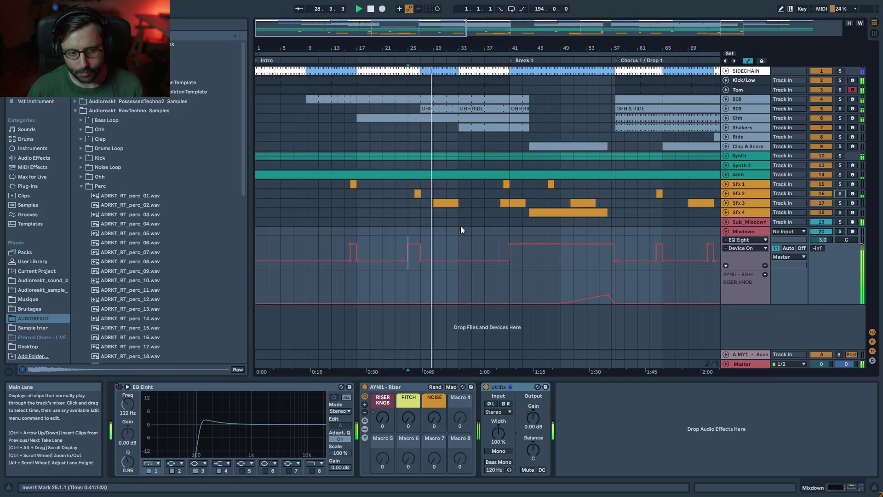
Unfold the Synth group and show the Filter 1 Freq automation on its first Synth track
{"action": "left_click", "coordinate": [727, 157]}
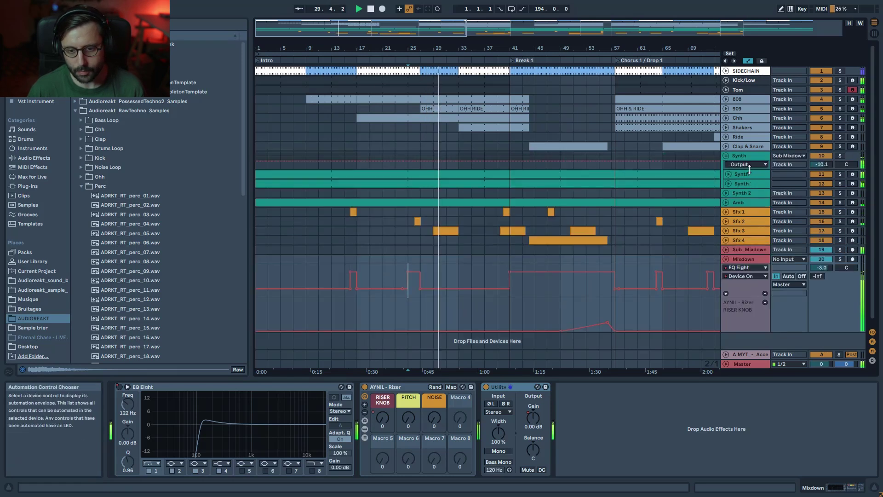
{"action": "left_click", "coordinate": [729, 175]}
{"action": "left_click", "coordinate": [748, 191]}
{"action": "left_click", "coordinate": [752, 191]}
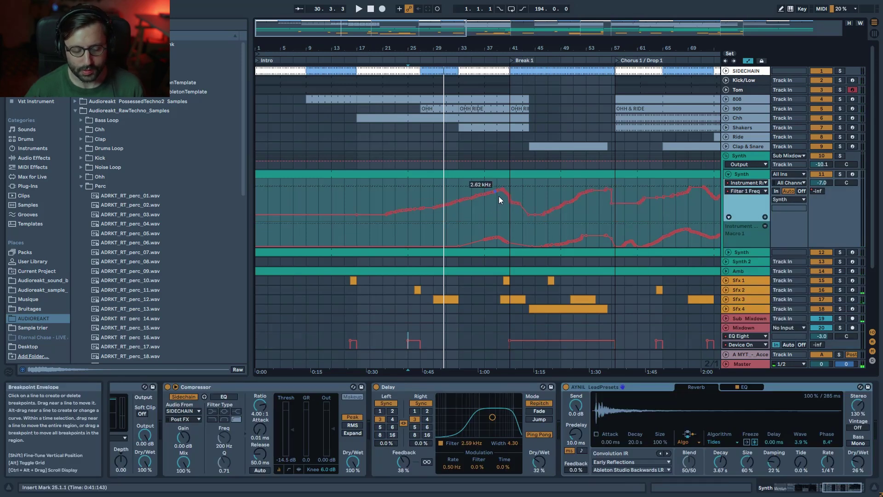
Play the intro from bar 33 and solo the Shakers track
{"action": "left_click", "coordinate": [462, 145]}
{"action": "key", "text": "space"}
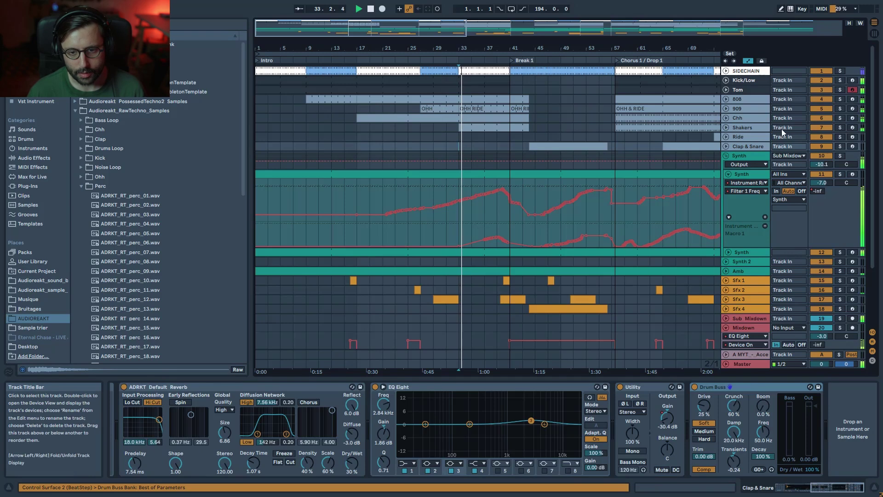
{"action": "left_click", "coordinate": [840, 128]}
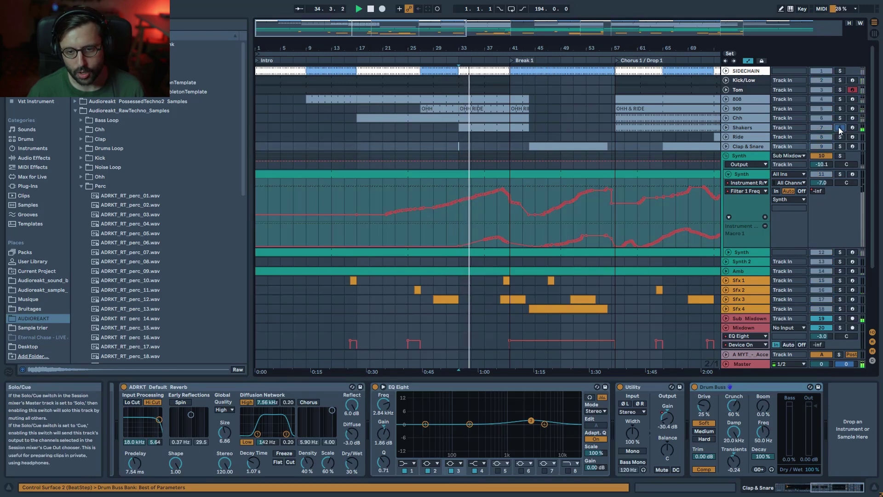
Solo the 909 track briefly, and play the full mix up to Break 1 at bar 41
{"action": "left_click", "coordinate": [840, 109]}
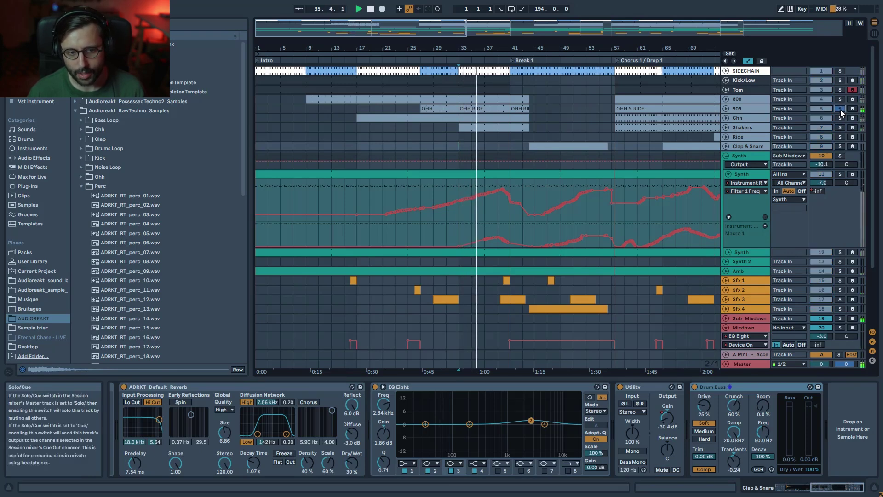
{"action": "left_click", "coordinate": [841, 109]}
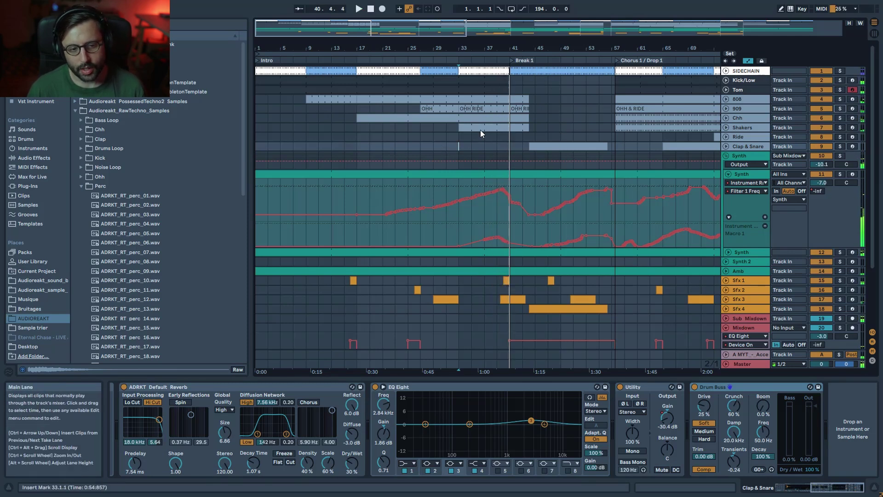
{"action": "key", "text": "space"}
Mark the empty Clap & Snare stretch from bar 27 to bar 41 and play briefly from bar 27
{"action": "left_click_drag", "start_coordinate": [423, 144], "coordinate": [509, 145]}
{"action": "key", "text": "space"}
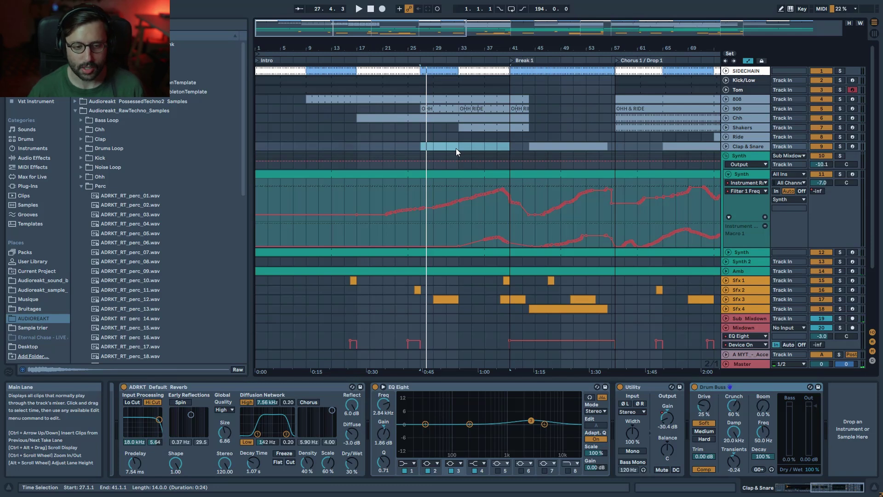
{"action": "key", "text": "Delete"}
{"action": "left_click", "coordinate": [483, 145]}
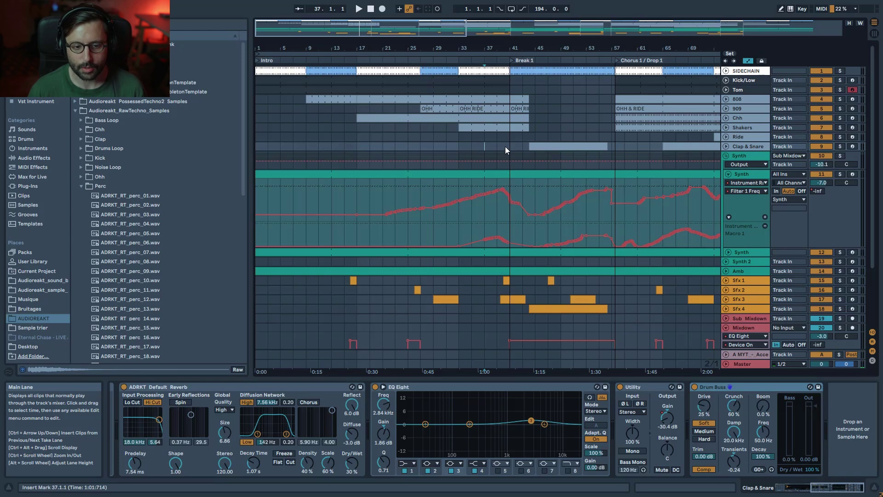
Unfold the Sfx 3 track, solo it and play its clip from bar 39
{"action": "scroll", "coordinate": [618, 242], "scroll_direction": "down", "scroll_amount": 1}
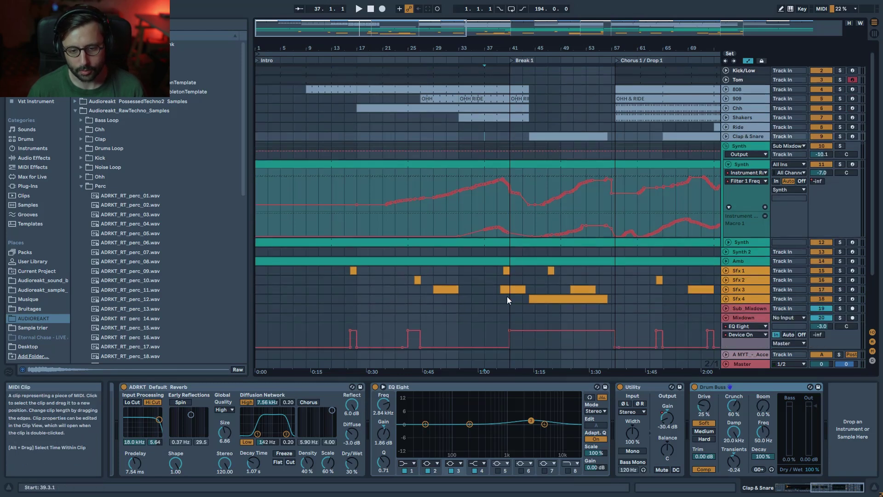
{"action": "left_click", "coordinate": [506, 290]}
{"action": "left_click", "coordinate": [727, 290]}
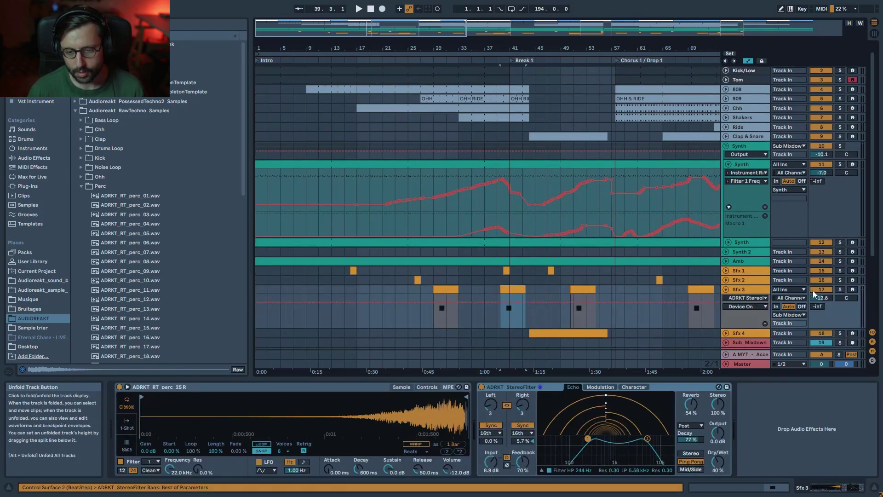
{"action": "left_click", "coordinate": [839, 290]}
{"action": "key", "text": "space"}
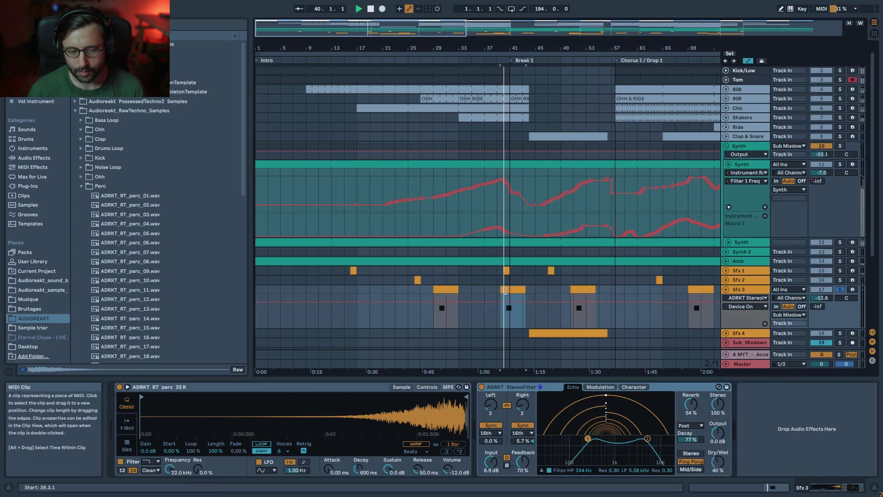
Solo the Sfx 1 track, play its clip just before Break 1 and fold Sfx 3
{"action": "left_click", "coordinate": [839, 271]}
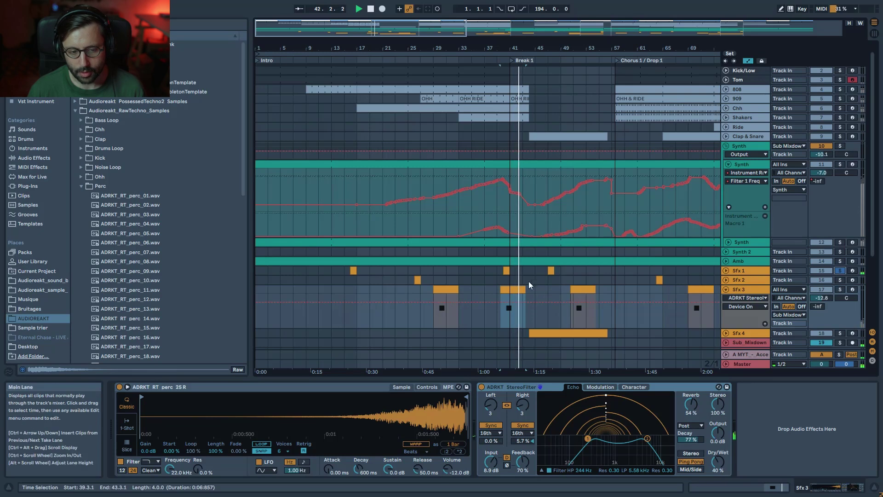
{"action": "left_click", "coordinate": [507, 270]}
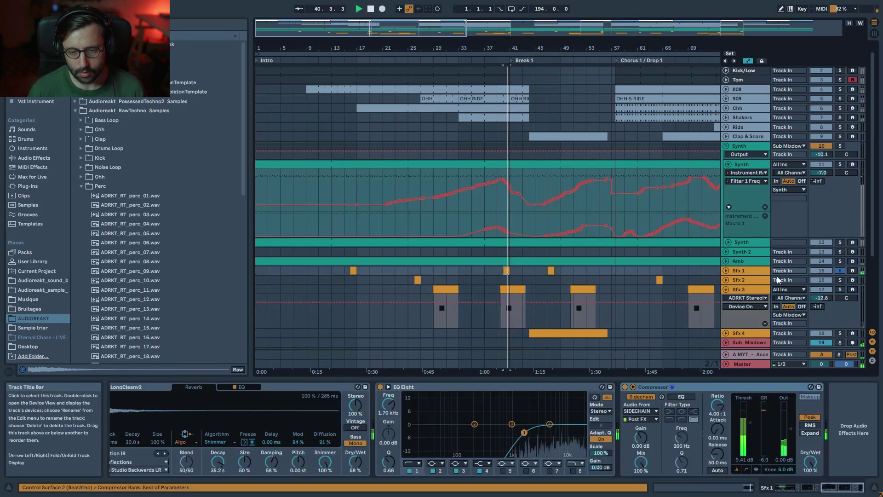
{"action": "left_click", "coordinate": [723, 291]}
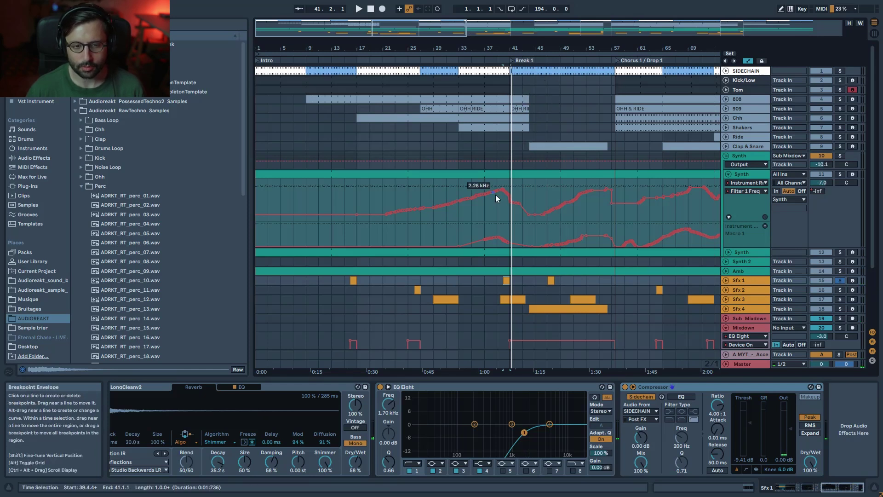
Try the start of Break 1 without the Tom to Shakers percussion between bars 41 and 45
{"action": "left_click_drag", "start_coordinate": [536, 133], "coordinate": [507, 93]}
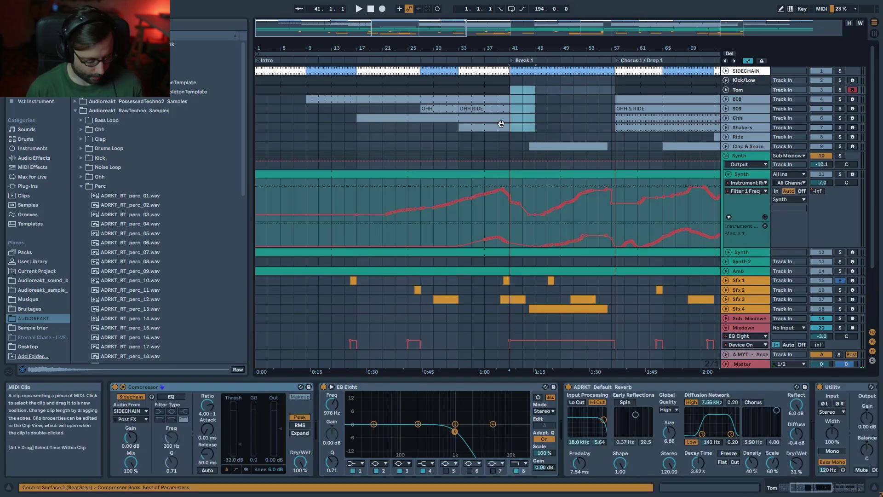
{"action": "left_click", "coordinate": [501, 124]}
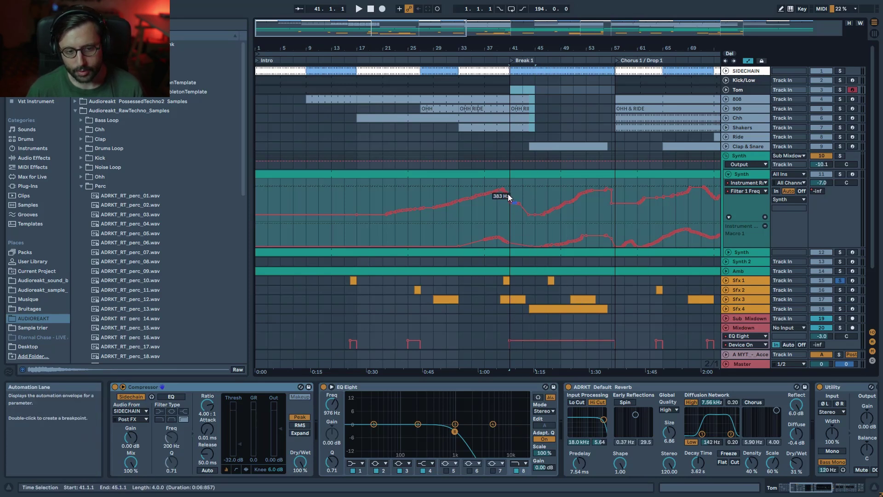
{"action": "left_click_drag", "start_coordinate": [525, 216], "coordinate": [530, 220]}
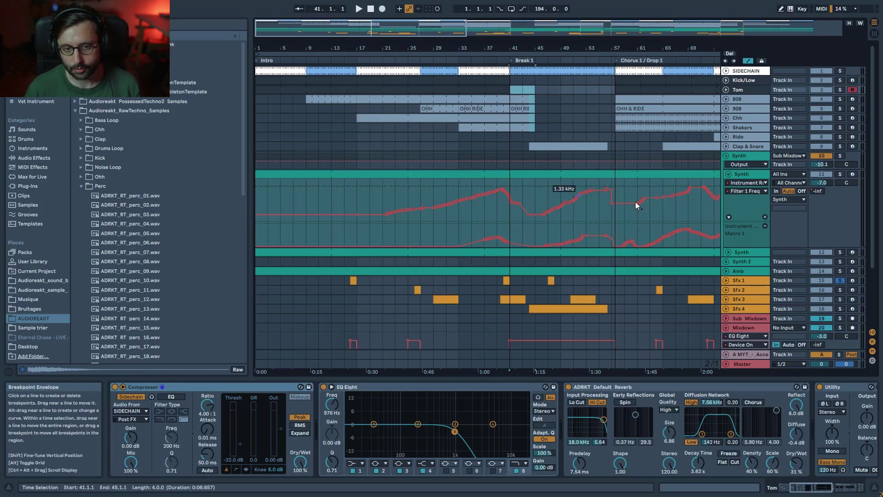
Play the full mix from bar 39 into Break 1, following the Synth track's Filter 1 Freq automation
{"action": "left_click", "coordinate": [492, 215]}
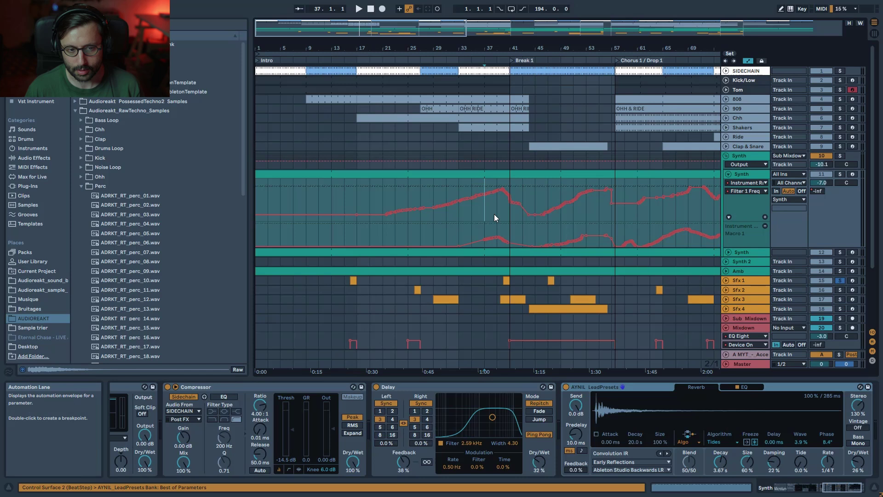
{"action": "key", "text": "space"}
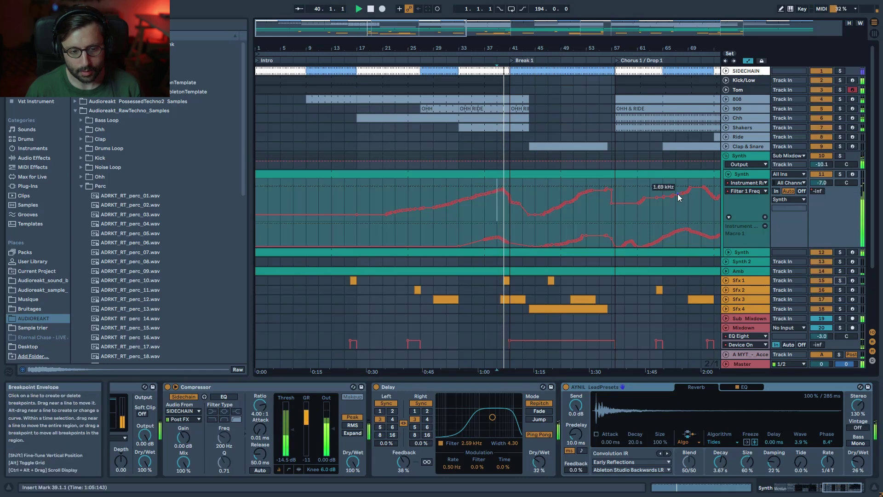
{"action": "left_click_drag", "start_coordinate": [484, 35], "coordinate": [505, 45]}
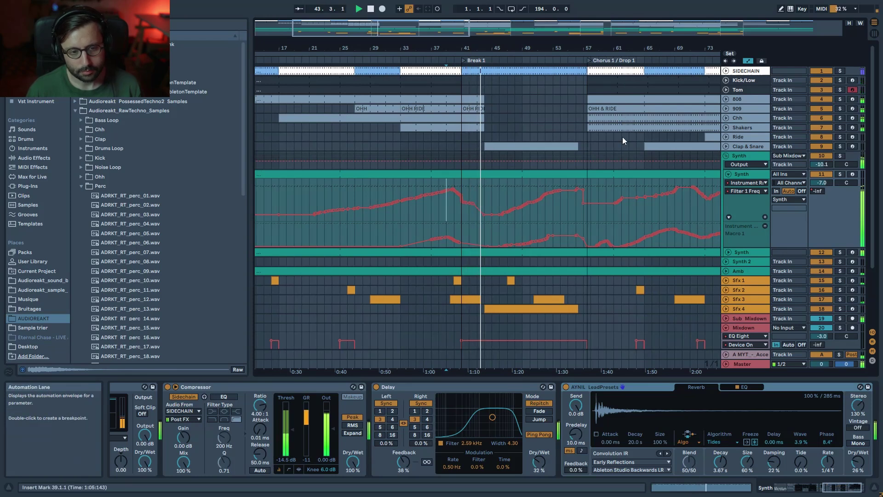
{"action": "mouse_move", "coordinate": [551, 203]}
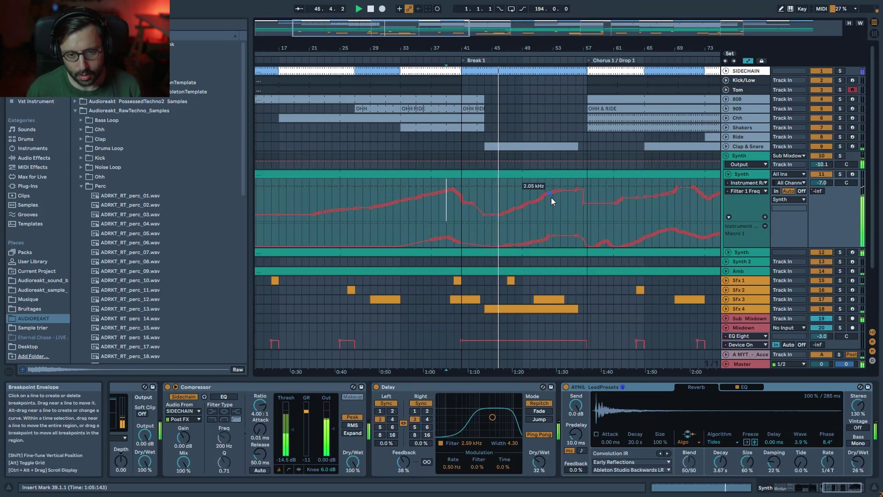
Unfold the Clap & Snare track during Break 1 and solo the Sfx 4 track briefly
{"action": "left_click", "coordinate": [726, 146]}
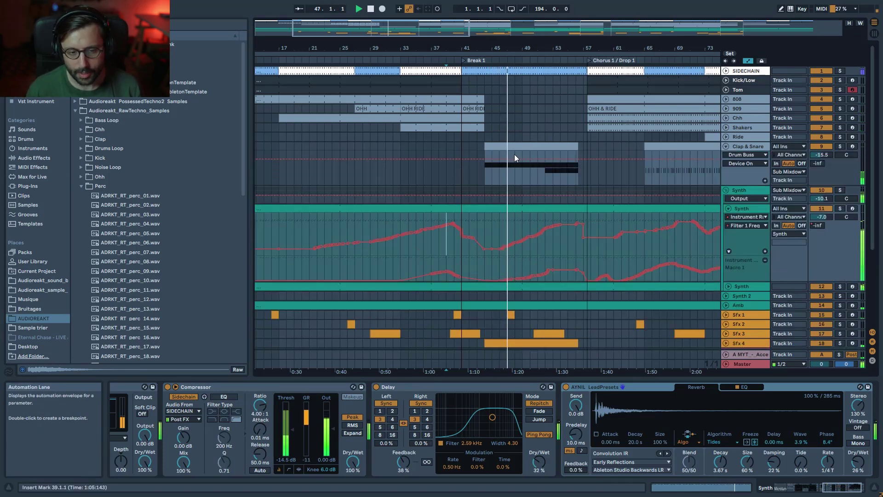
{"action": "scroll", "coordinate": [609, 256], "scroll_direction": "down", "scroll_amount": 3}
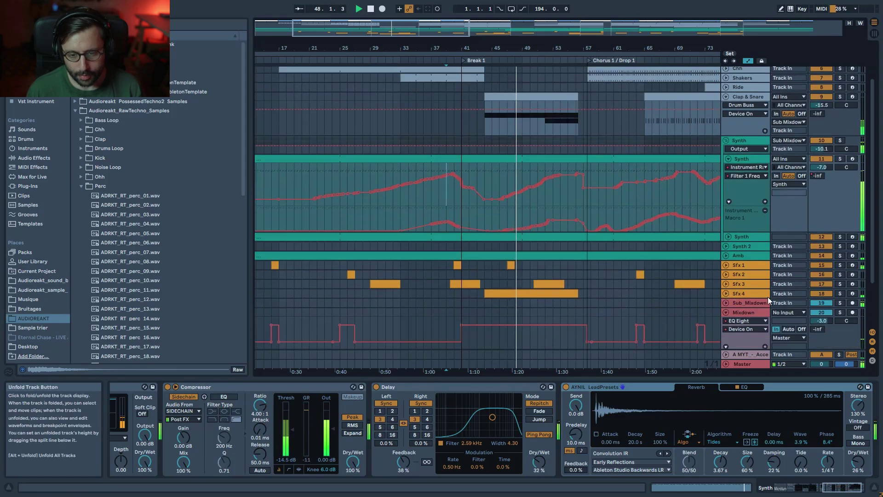
{"action": "left_click", "coordinate": [842, 294]}
{"action": "left_click", "coordinate": [842, 293]}
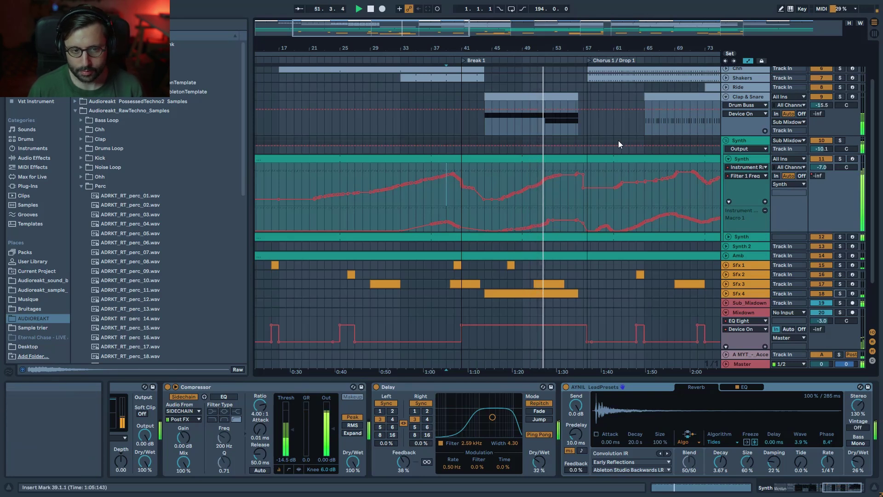
Play the end of Break 1 into the drop at bar 57 and examine the transition across the percussion, synth and Sfx tracks
{"action": "scroll", "coordinate": [600, 146], "scroll_direction": "up", "scroll_amount": 2}
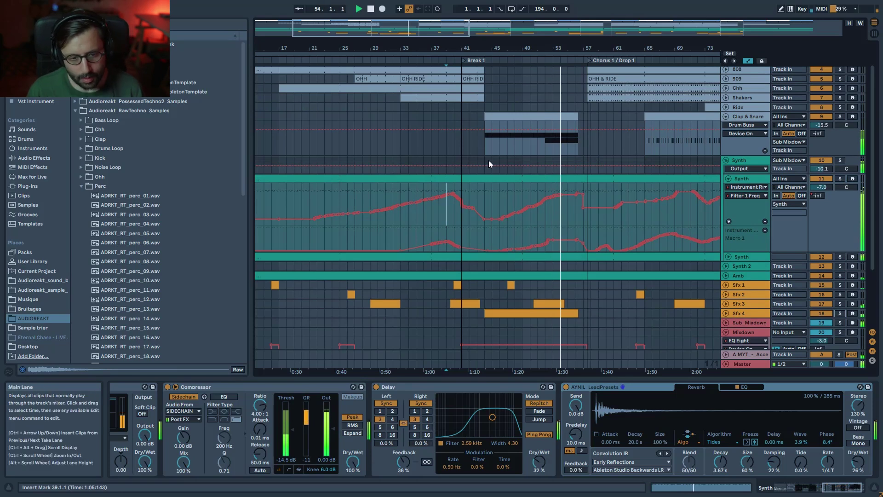
{"action": "scroll", "coordinate": [582, 258], "scroll_direction": "down", "scroll_amount": 1}
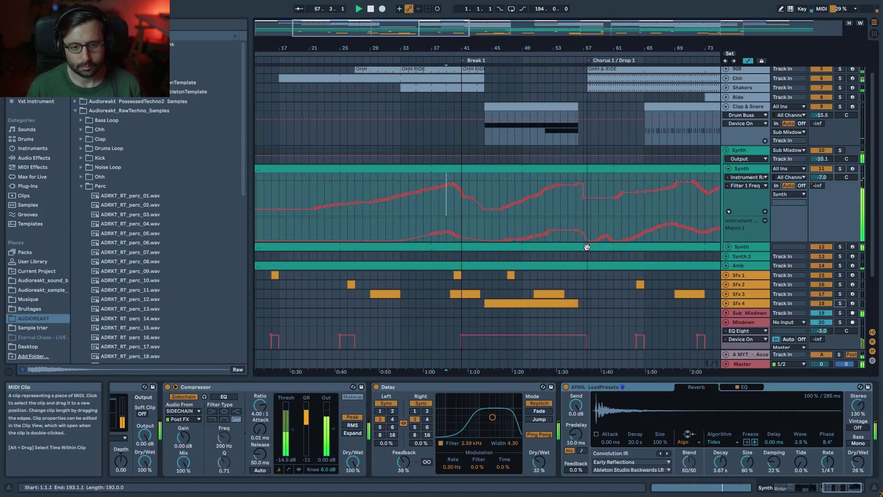
{"action": "scroll", "coordinate": [584, 103], "scroll_direction": "down", "scroll_amount": 1}
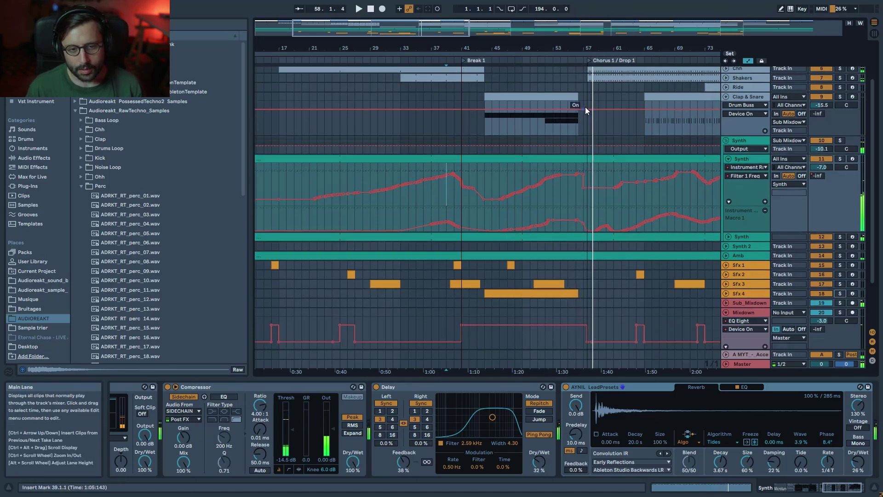
{"action": "scroll", "coordinate": [585, 107], "scroll_direction": "up", "scroll_amount": 4}
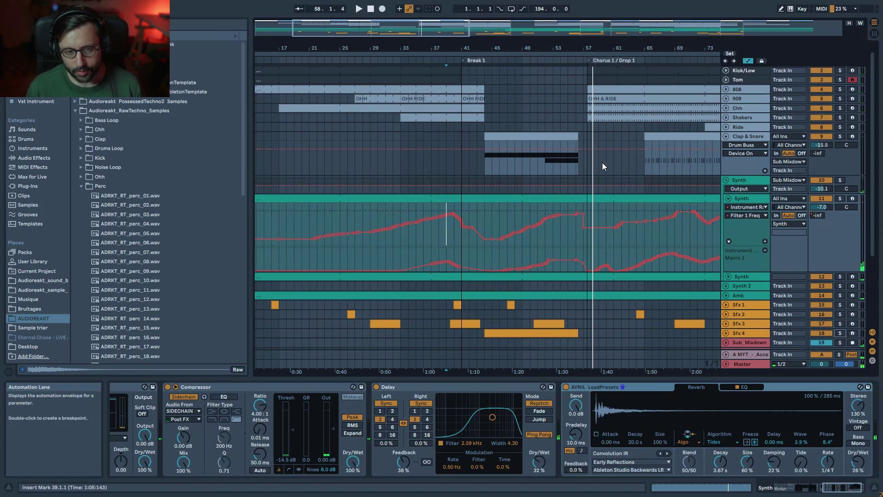
{"action": "scroll", "coordinate": [596, 222], "scroll_direction": "up", "scroll_amount": 5}
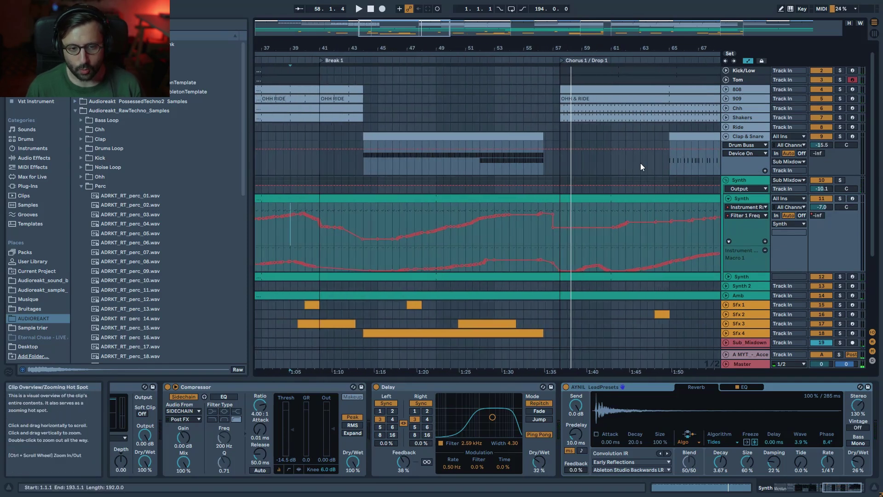
{"action": "scroll", "coordinate": [511, 173], "scroll_direction": "up", "scroll_amount": 1}
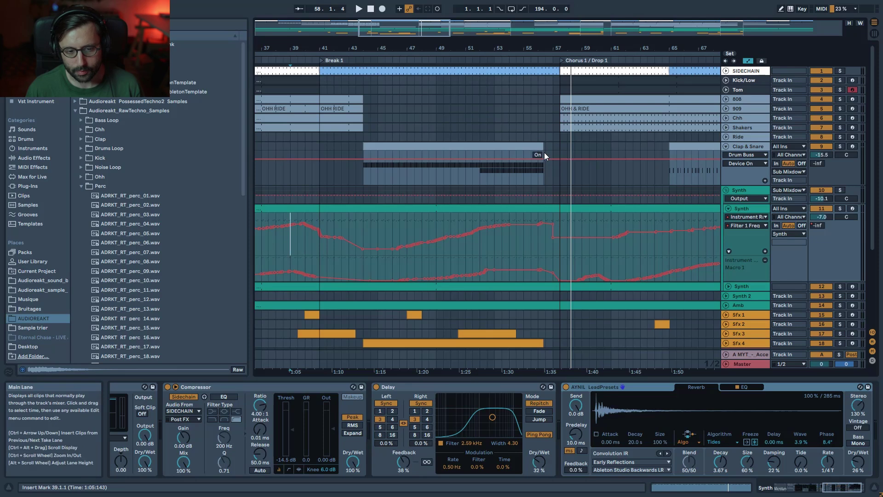
{"action": "scroll", "coordinate": [560, 296], "scroll_direction": "down", "scroll_amount": 2}
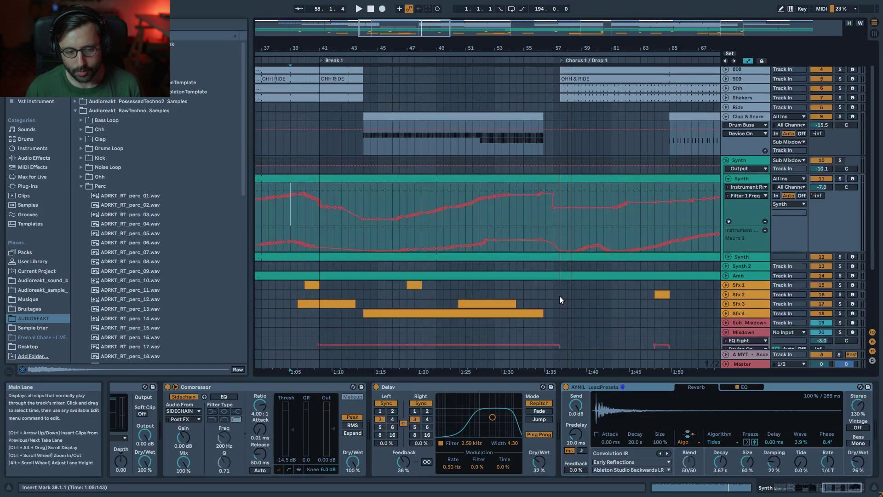
Solo the Synth group and play the filter automation from bar 56 into Chorus 1 / Drop 1
{"action": "left_click", "coordinate": [542, 215]}
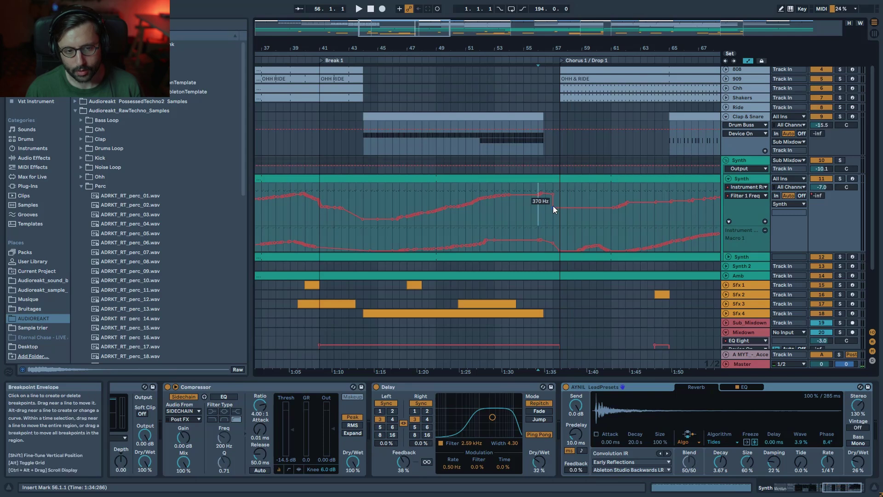
{"action": "left_click_drag", "start_coordinate": [673, 40], "coordinate": [773, 227]}
{"action": "left_click", "coordinate": [841, 174]}
{"action": "key", "text": "space"}
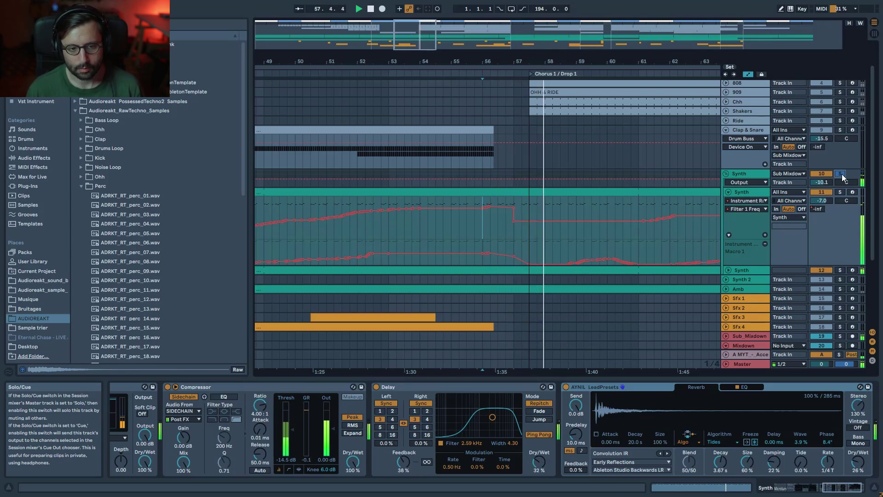
{"action": "left_click", "coordinate": [841, 174]}
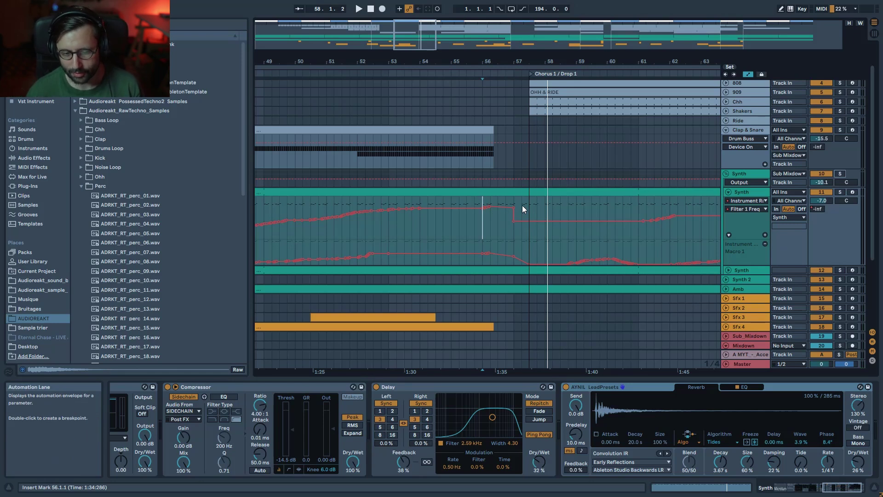
Play the full mix from bar 55 into the drop, and show the Sub_Mixdown track's A-MYT Accelerator Reverb send automation
{"action": "scroll", "coordinate": [513, 145], "scroll_direction": "down", "scroll_amount": 4}
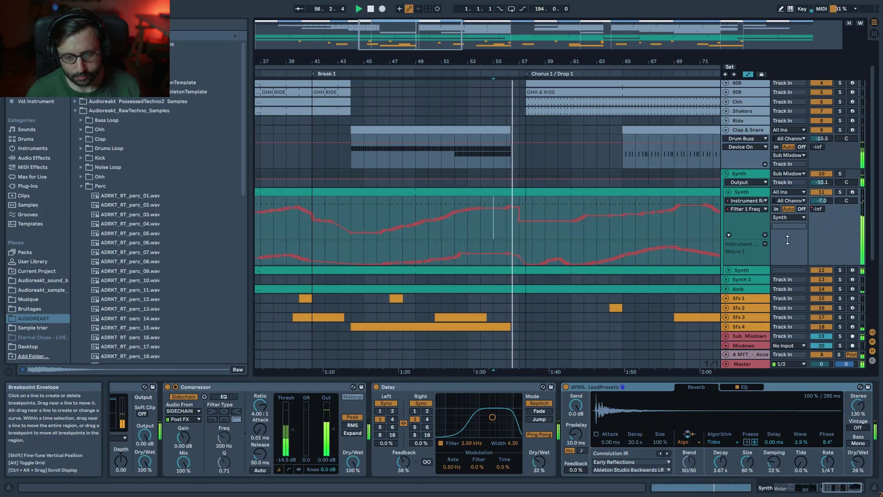
{"action": "scroll", "coordinate": [754, 294], "scroll_direction": "down", "scroll_amount": 2}
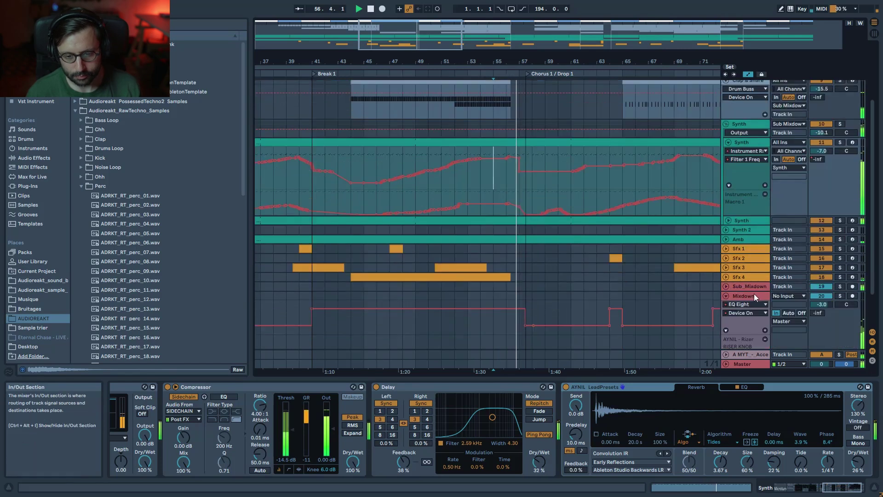
{"action": "left_click", "coordinate": [726, 286]}
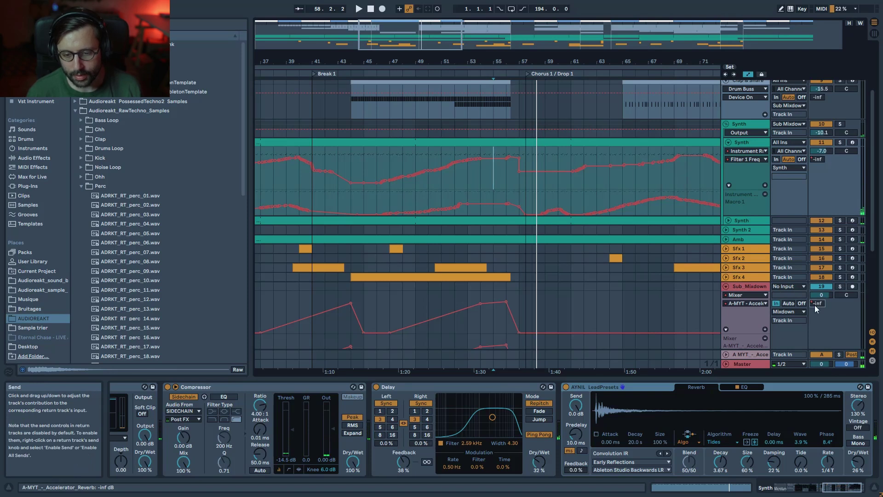
{"action": "scroll", "coordinate": [644, 345], "scroll_direction": "down", "scroll_amount": 3}
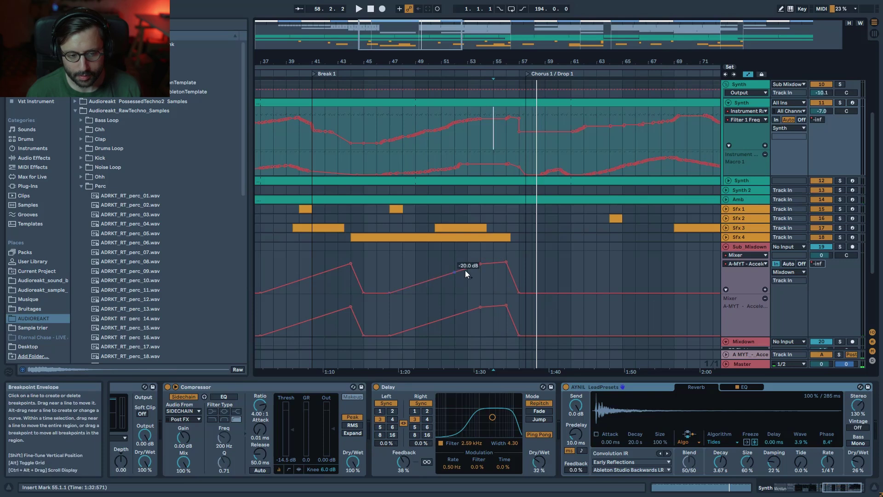
{"action": "scroll", "coordinate": [492, 273], "scroll_direction": "down", "scroll_amount": 2}
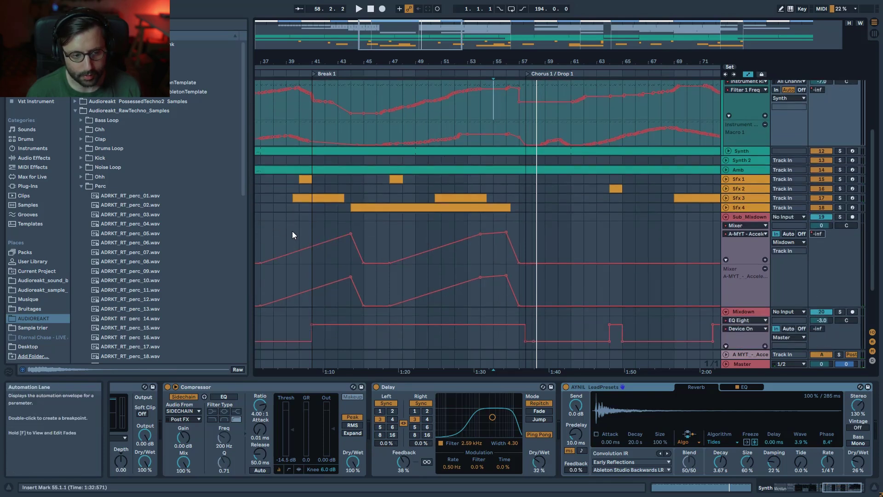
Play Break 1 from bar 42, toggle the reverb return track off and on, and show its A-MYT Accelerator Reverb rack
{"action": "left_click", "coordinate": [319, 226]}
{"action": "key", "text": "space"}
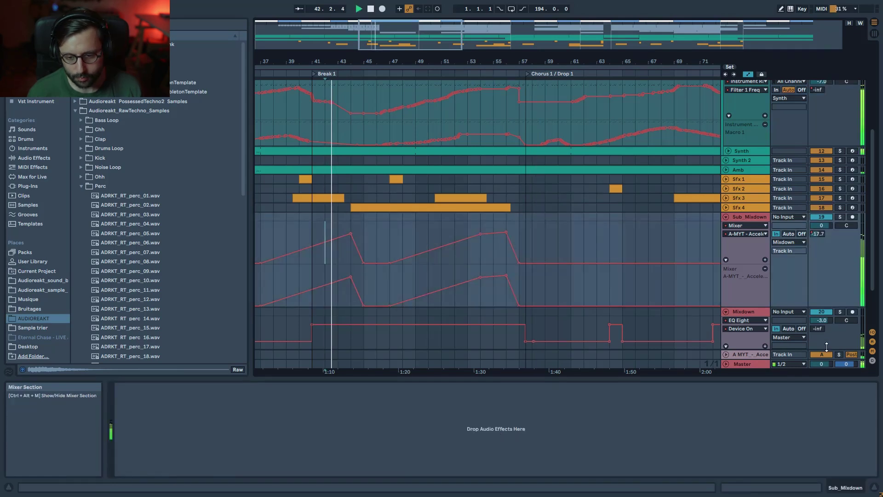
{"action": "scroll", "coordinate": [824, 344], "scroll_direction": "down", "scroll_amount": 2}
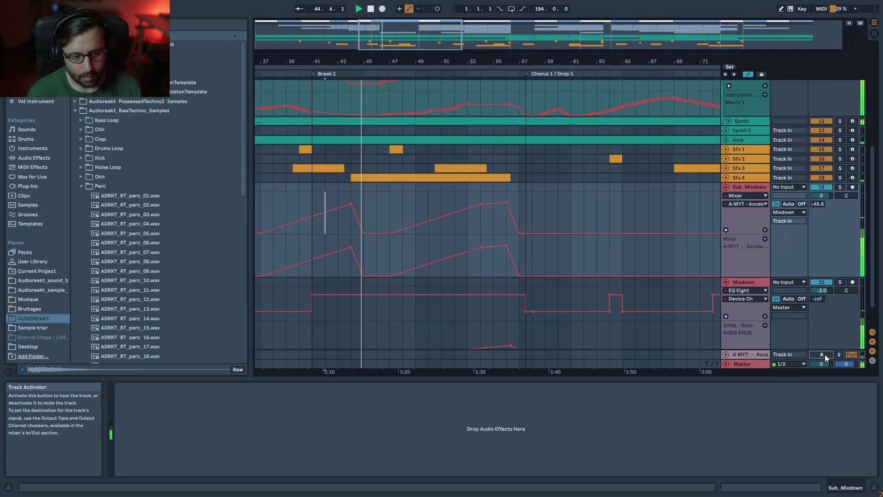
{"action": "key", "text": "space"}
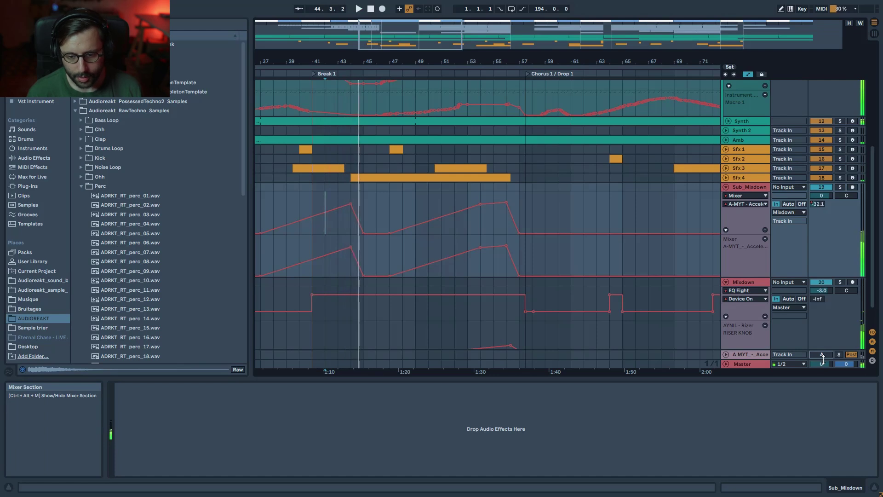
{"action": "left_click", "coordinate": [823, 354]}
{"action": "key", "text": "space"}
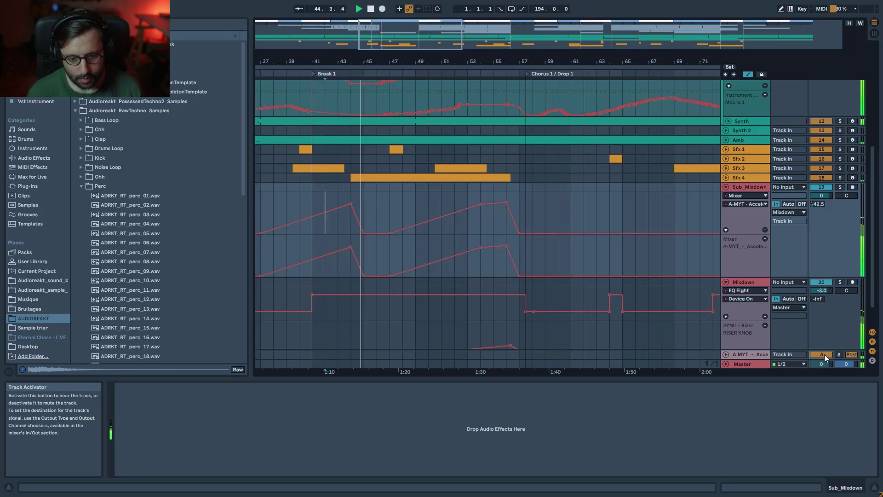
{"action": "left_click", "coordinate": [755, 355]}
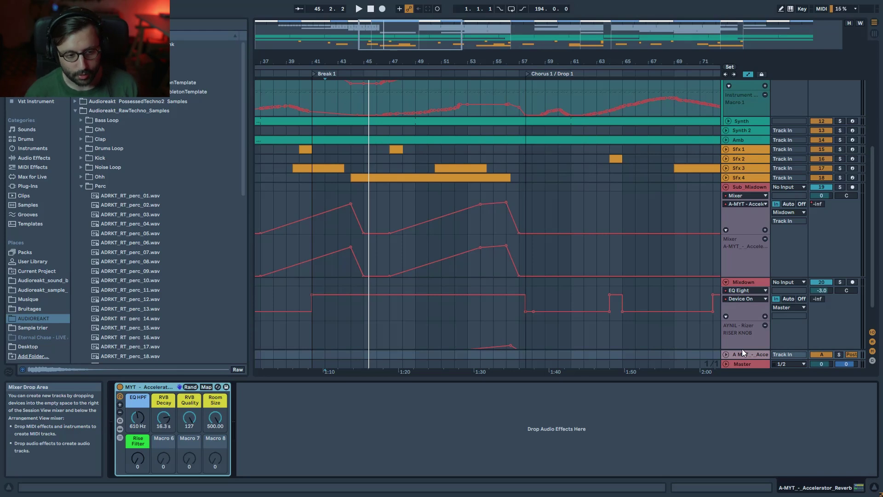
{"action": "left_click", "coordinate": [338, 228]}
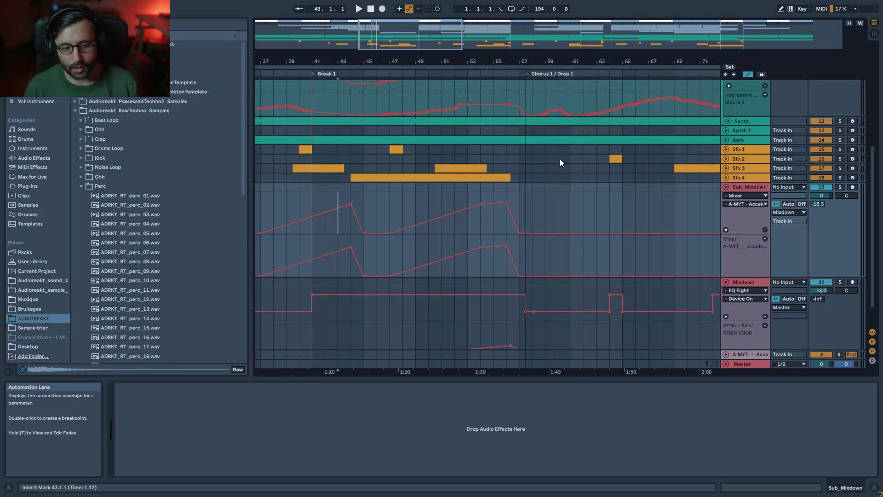
Fold the Sub_Mixdown track and show the Mixdown track's device chain, selecting the AYNIL - Rizer rack's RISER KNOB macro
{"action": "scroll", "coordinate": [667, 221], "scroll_direction": "up", "scroll_amount": 1}
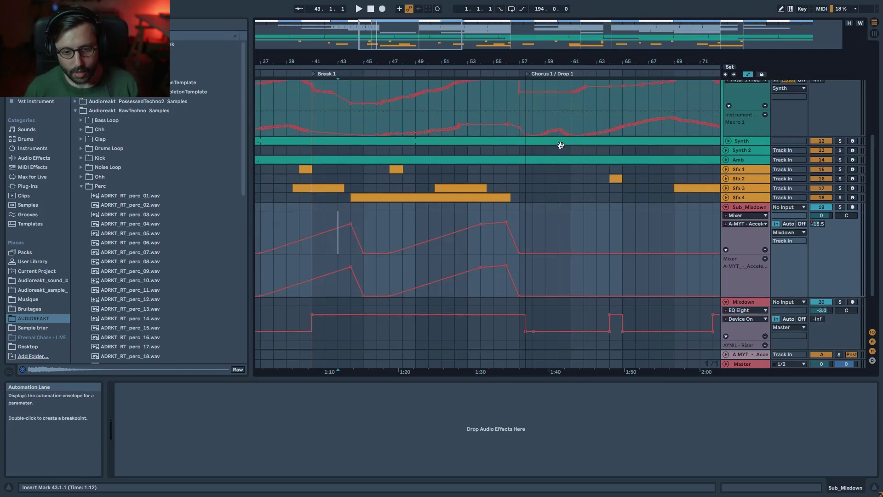
{"action": "left_click", "coordinate": [726, 207]}
{"action": "left_click", "coordinate": [743, 216]}
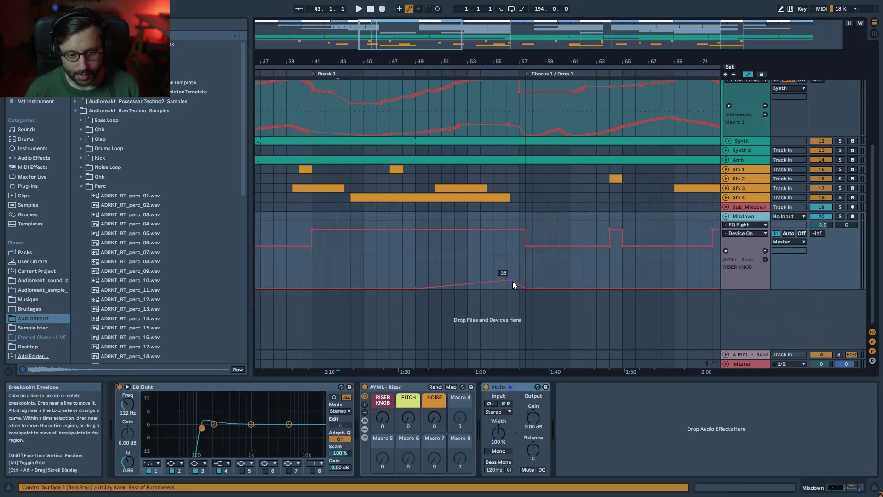
{"action": "left_click", "coordinate": [382, 421]}
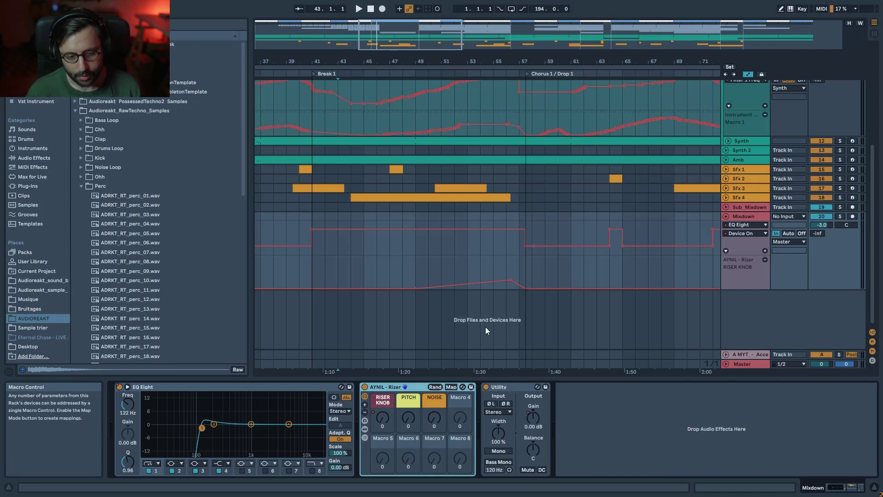
Play from bar 52 while sweeping the Mixdown track's RISER KNOB macro by hand, and re-enable its automation
{"action": "left_click", "coordinate": [454, 271]}
{"action": "left_click", "coordinate": [383, 417]}
{"action": "key", "text": "space"}
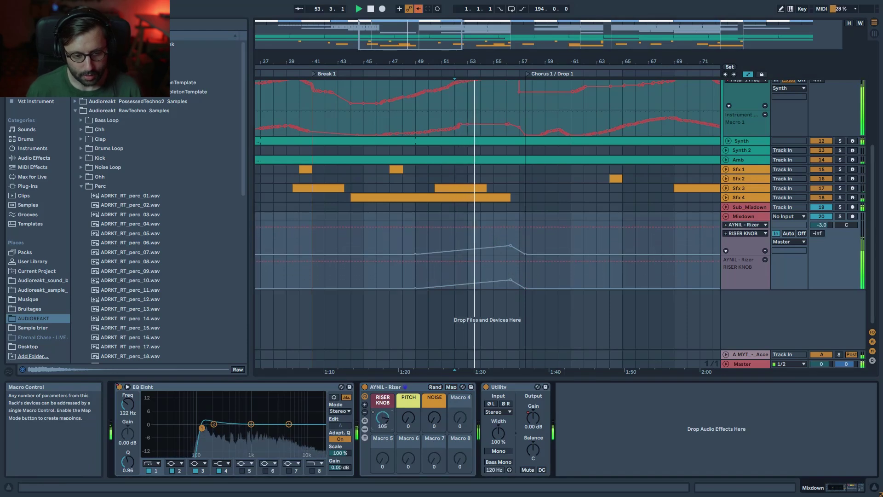
{"action": "left_click_drag", "start_coordinate": [387, 424], "coordinate": [387, 450]}
{"action": "key", "text": "space"}
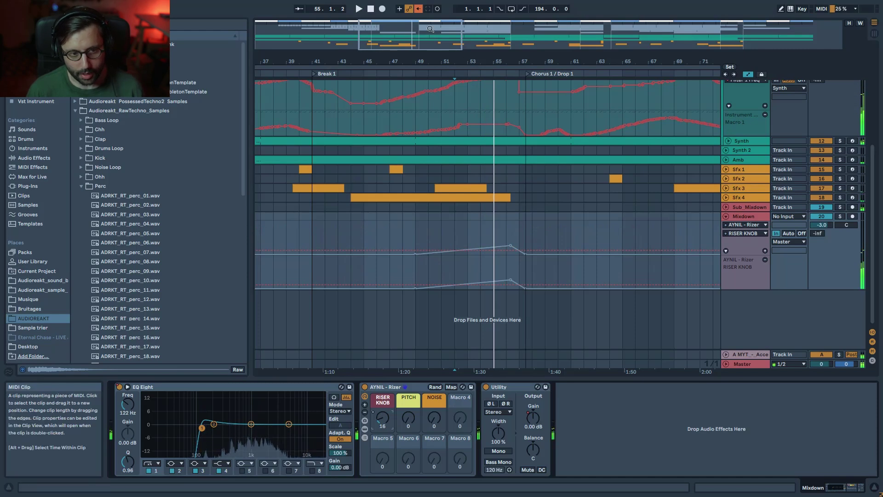
{"action": "left_click", "coordinate": [417, 9]}
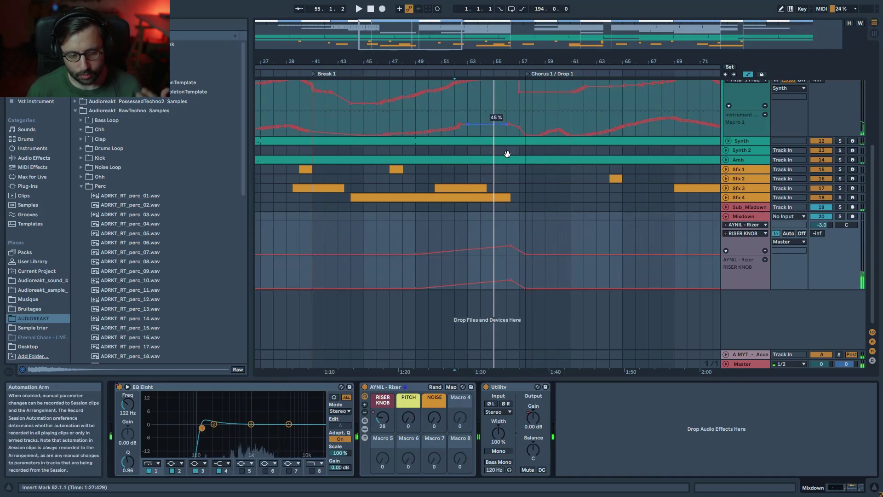
Play Chorus 1 / Drop 1 from bar 57 with the whole drop section in view
{"action": "left_click", "coordinate": [508, 265]}
{"action": "scroll", "coordinate": [511, 263], "scroll_direction": "up", "scroll_amount": 8}
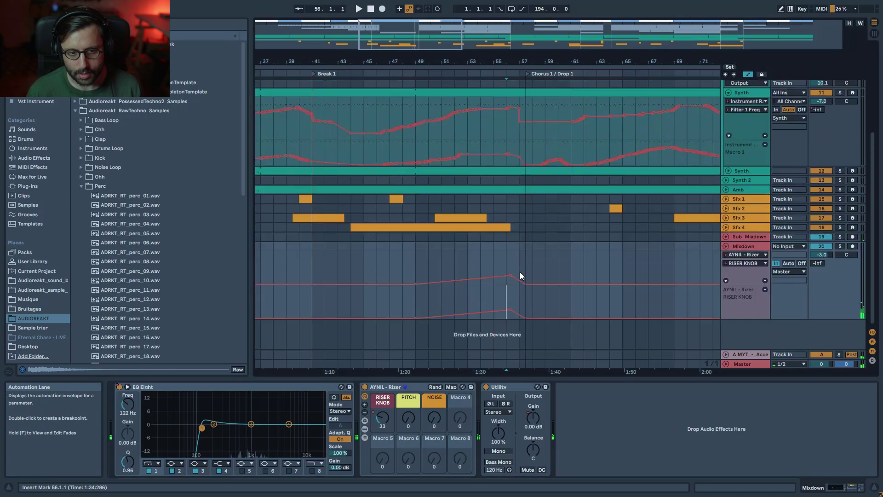
{"action": "left_click", "coordinate": [529, 156]}
{"action": "key", "text": "space"}
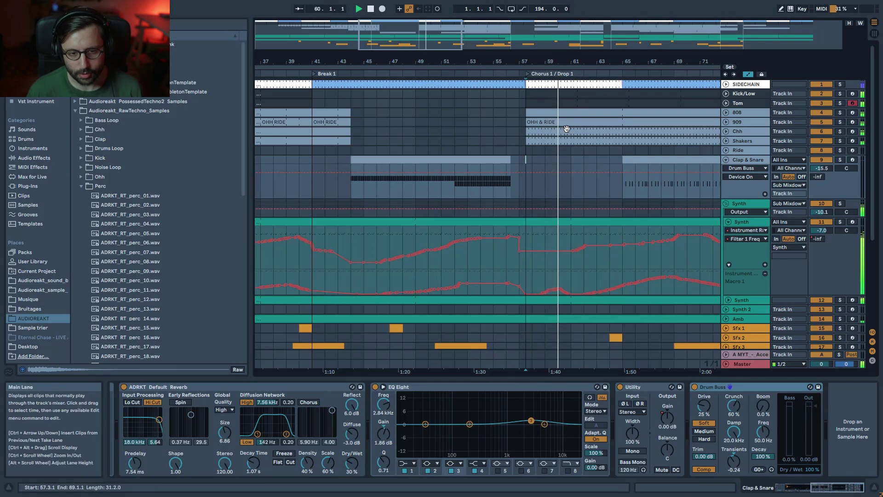
{"action": "left_click_drag", "start_coordinate": [558, 61], "coordinate": [454, 42]}
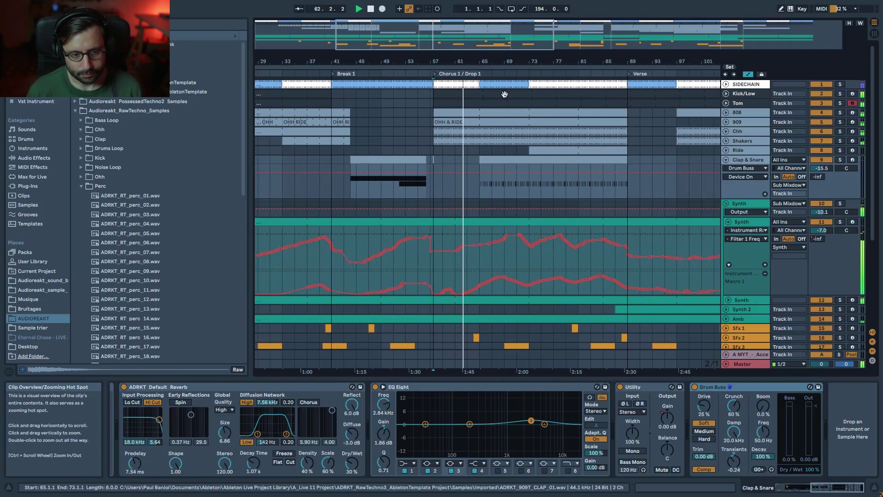
Solo the Clap & Snare track and the Synth group in turn during the drop, clearing each solo
{"action": "left_click", "coordinate": [730, 224]}
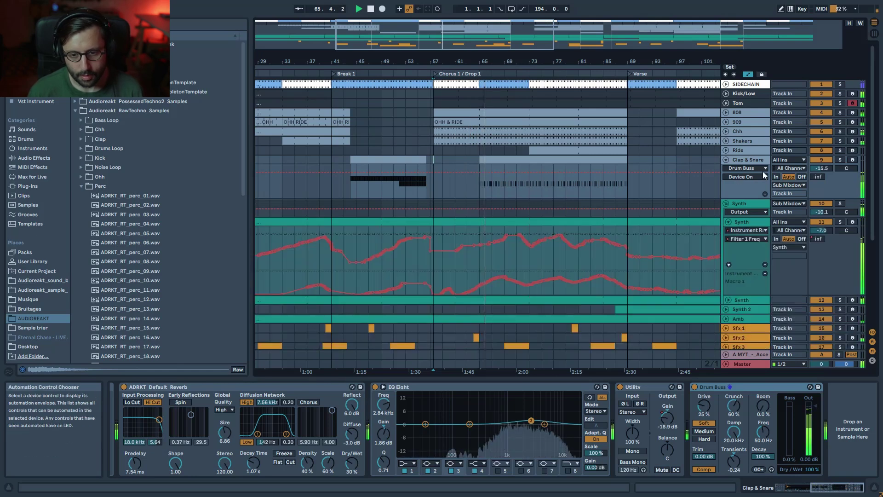
{"action": "left_click", "coordinate": [841, 159]}
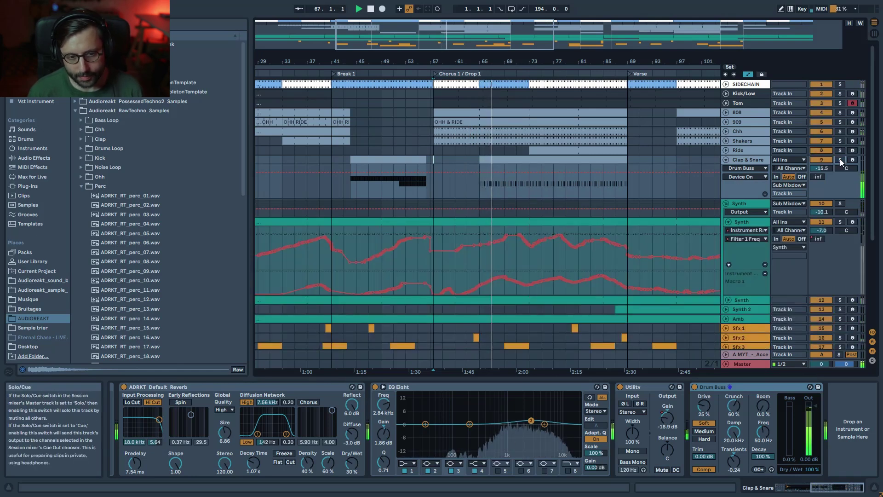
{"action": "left_click", "coordinate": [840, 159]}
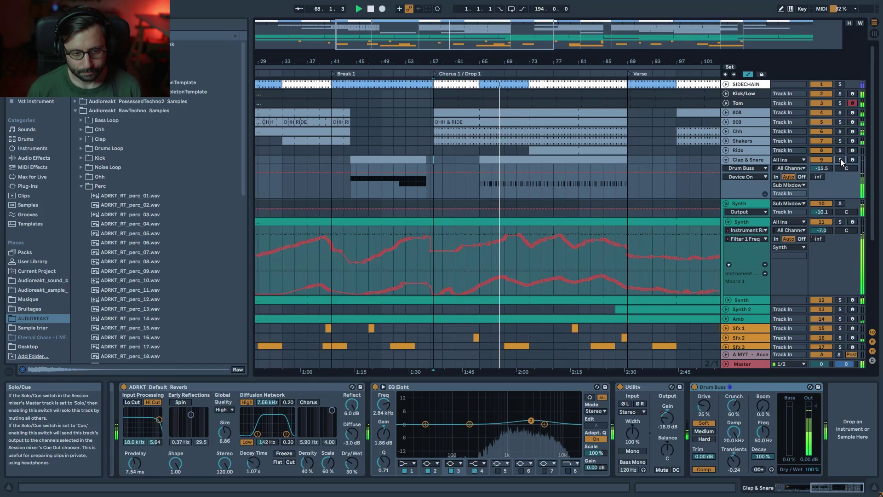
{"action": "left_click", "coordinate": [841, 204]}
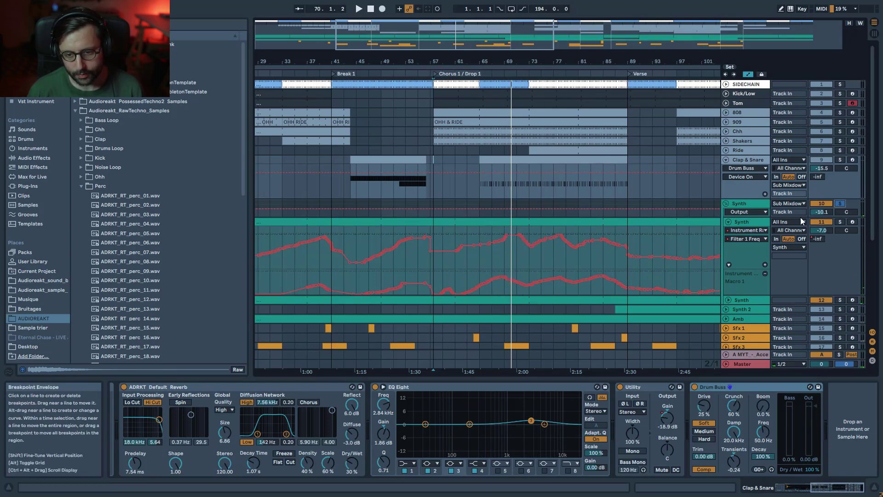
{"action": "left_click", "coordinate": [491, 223]}
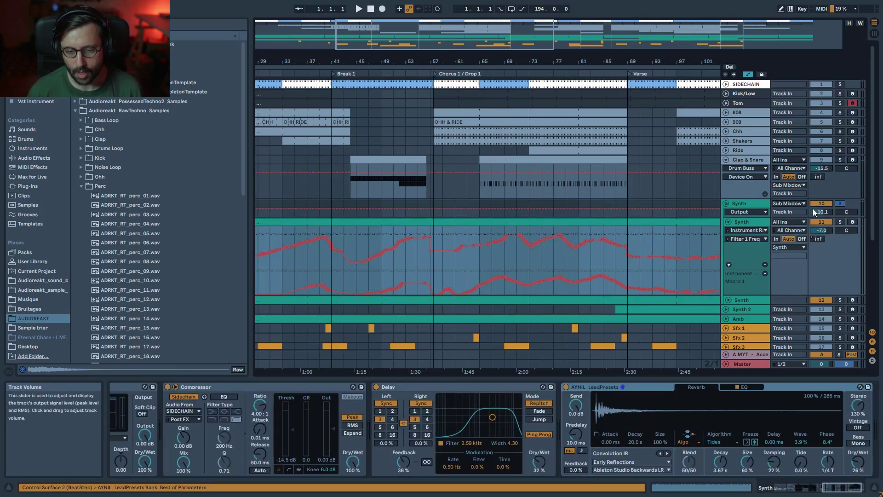
{"action": "left_click", "coordinate": [840, 204]}
Play the drop from bar 69 up to the Ride entry at bar 73, briefly soloing the Ride track
{"action": "left_click", "coordinate": [509, 192]}
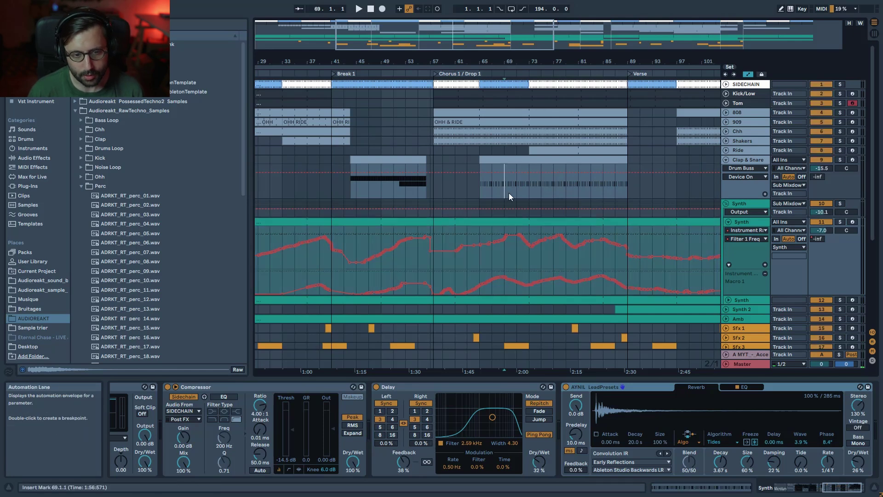
{"action": "key", "text": "space"}
{"action": "left_click", "coordinate": [529, 186]}
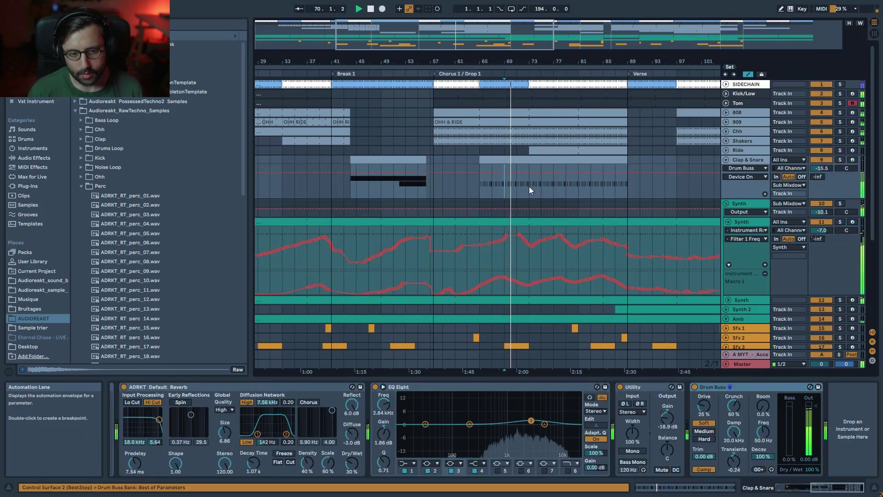
{"action": "left_click", "coordinate": [841, 150]}
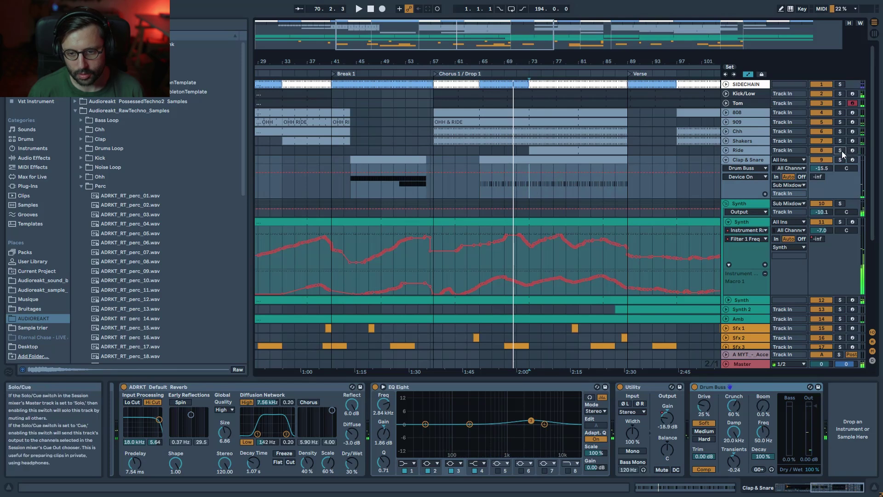
{"action": "left_click", "coordinate": [842, 151]}
{"action": "key", "text": "space"}
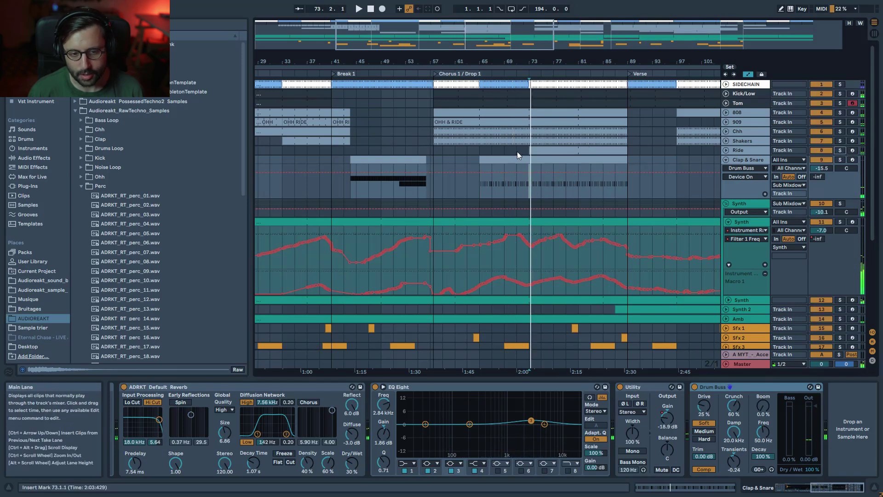
Play from bar 71 across the Ride entry and examine the Sfx and Mixdown tracks below
{"action": "left_click", "coordinate": [518, 151]}
{"action": "key", "text": "space"}
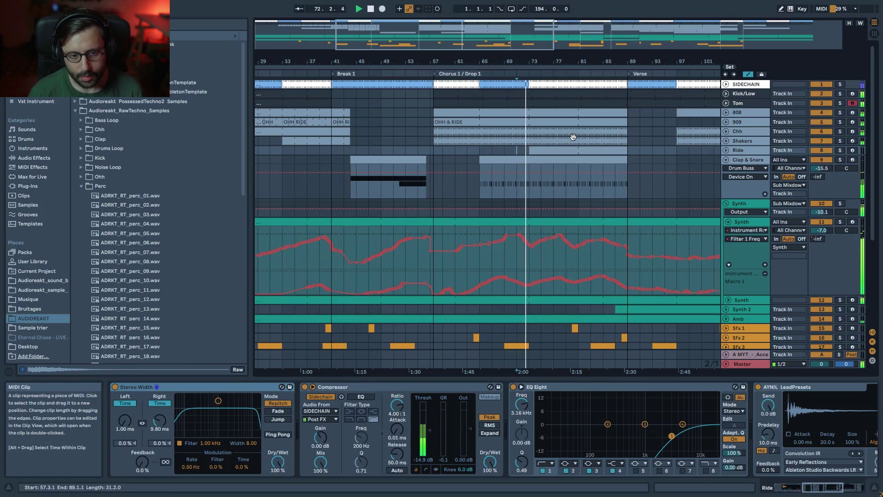
{"action": "scroll", "coordinate": [543, 173], "scroll_direction": "down", "scroll_amount": 4}
{"action": "scroll", "coordinate": [621, 285], "scroll_direction": "up", "scroll_amount": 4}
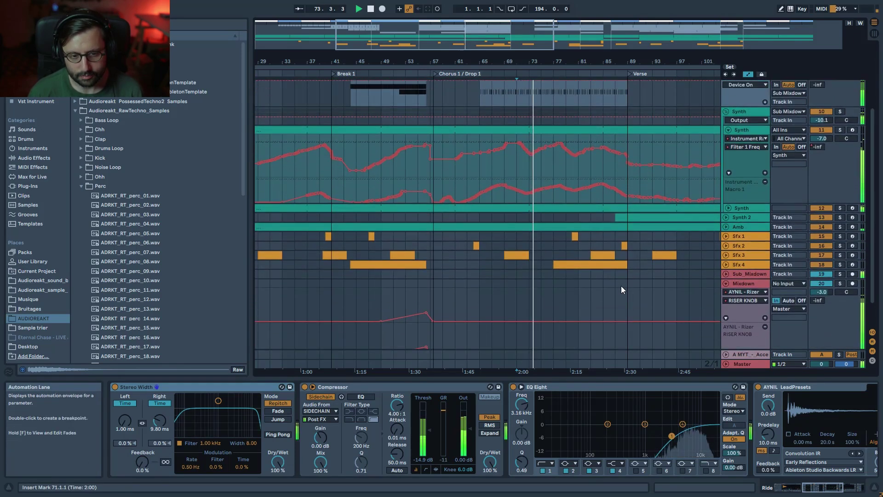
Fold the Clap & Snare track and the first Synth track, and follow playback through the drop to bar 82
{"action": "left_click", "coordinate": [727, 160]}
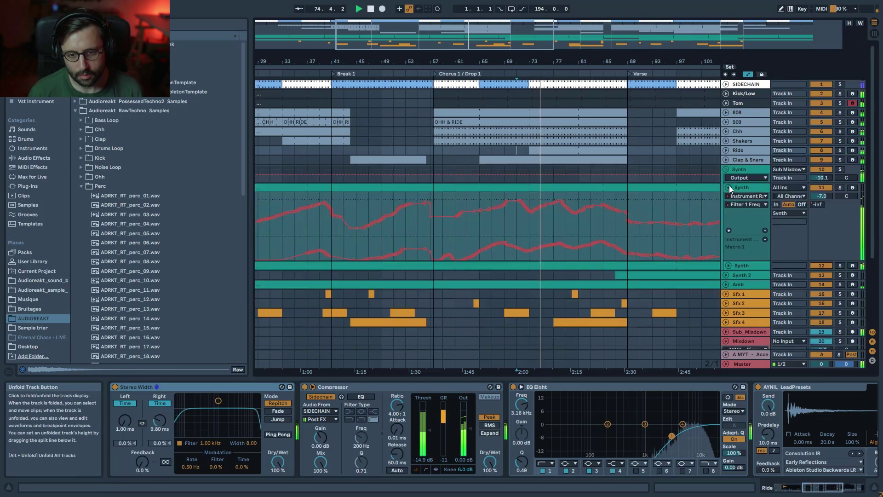
{"action": "left_click", "coordinate": [729, 186]}
{"action": "left_click_drag", "start_coordinate": [492, 35], "coordinate": [538, 44]}
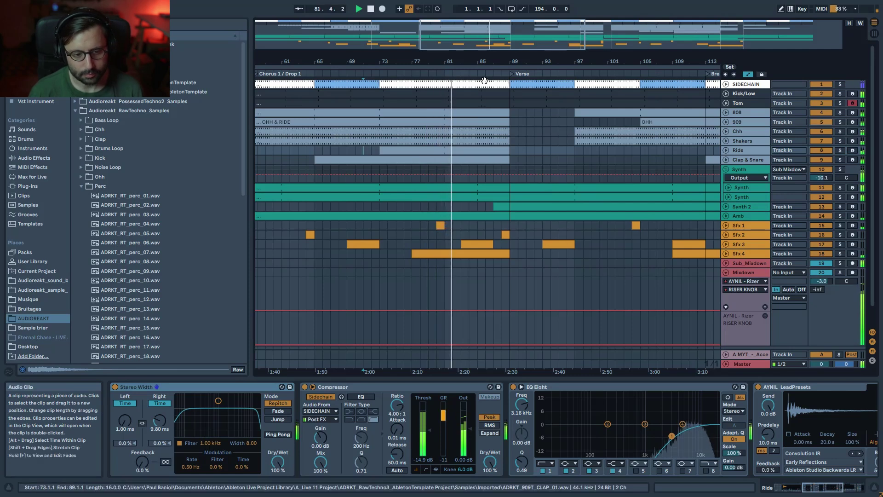
{"action": "key", "text": "space"}
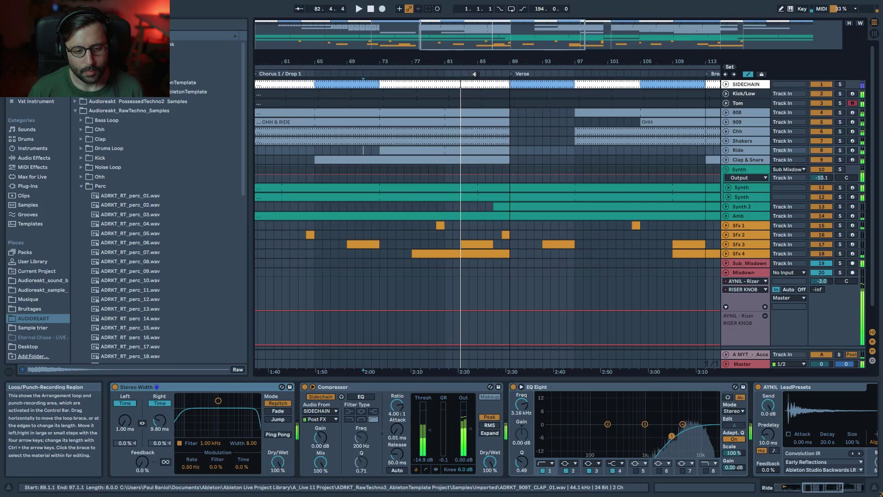
Show the EQ Eight Device On automation on the Mixdown track for the drop and Verse
{"action": "left_click", "coordinate": [436, 150]}
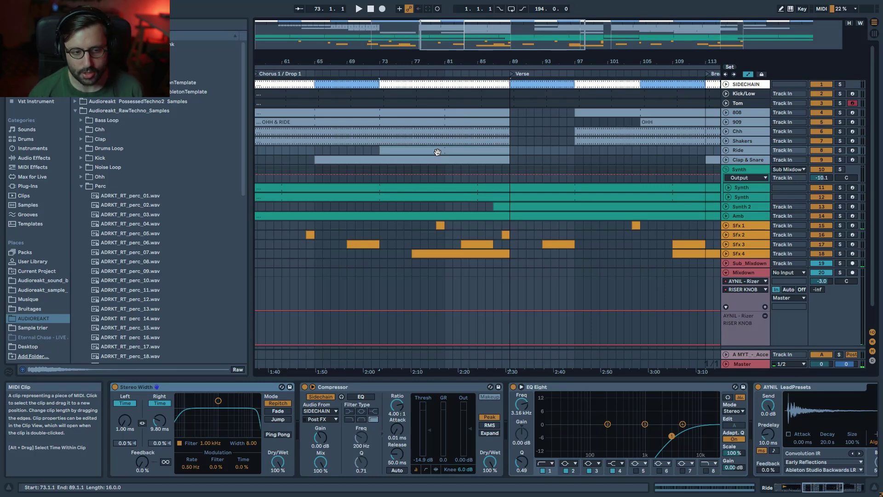
{"action": "left_click", "coordinate": [699, 290]}
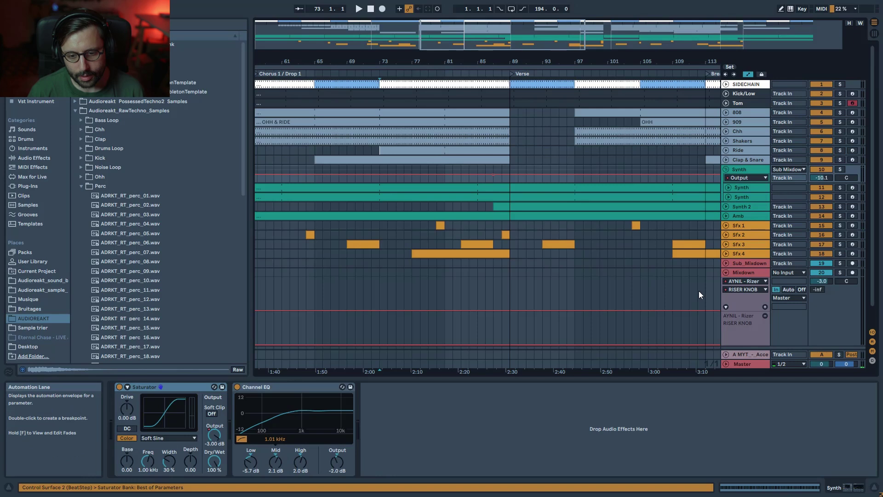
{"action": "left_click", "coordinate": [742, 279]}
{"action": "left_click", "coordinate": [739, 296]}
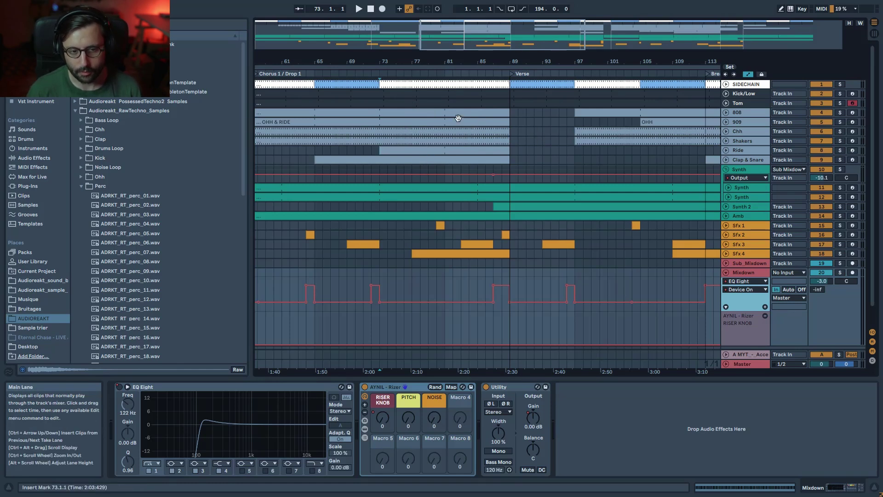
Play from bar 86 into the Verse and unfold the first Synth track to show its Filter 1 Freq automation
{"action": "left_click", "coordinate": [483, 285]}
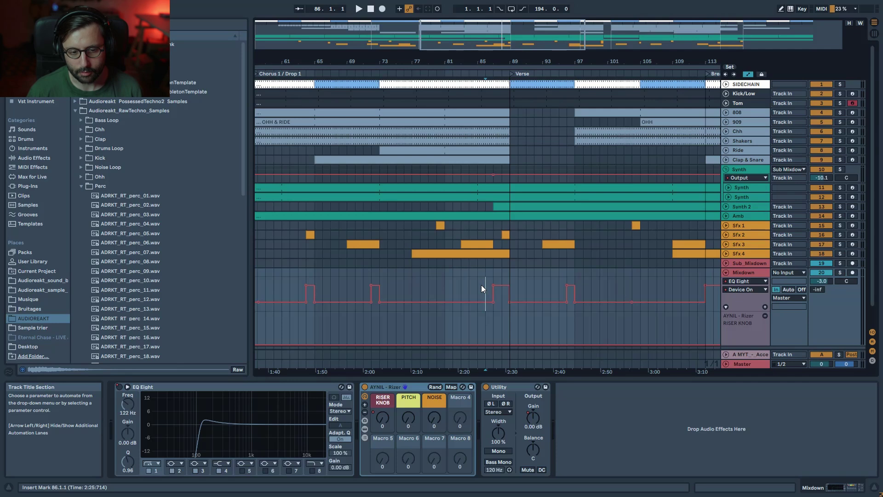
{"action": "key", "text": "space"}
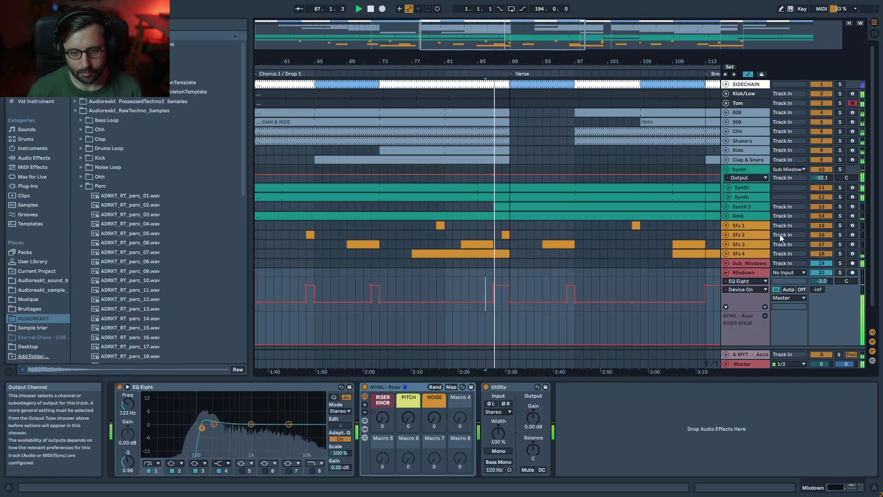
{"action": "left_click", "coordinate": [730, 188]}
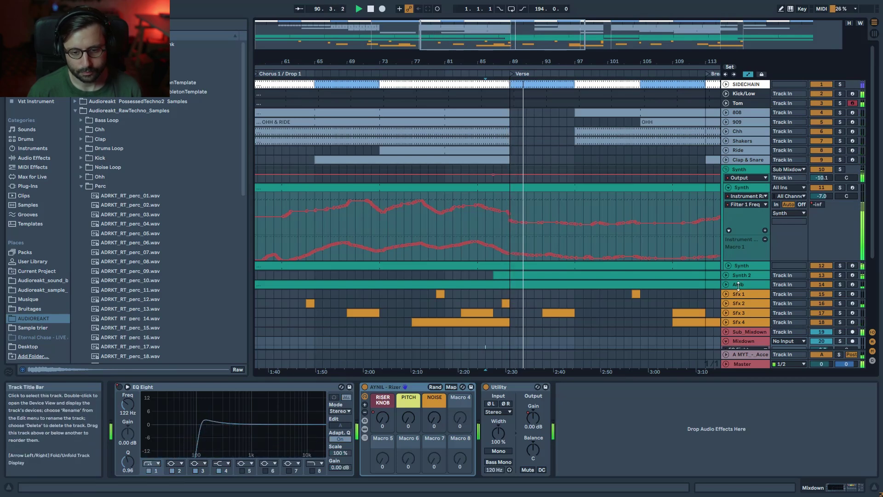
Unfold the Synth 2 track and audition its clip from bar 87 with the track soloed, then unsolo it
{"action": "left_click", "coordinate": [726, 275]}
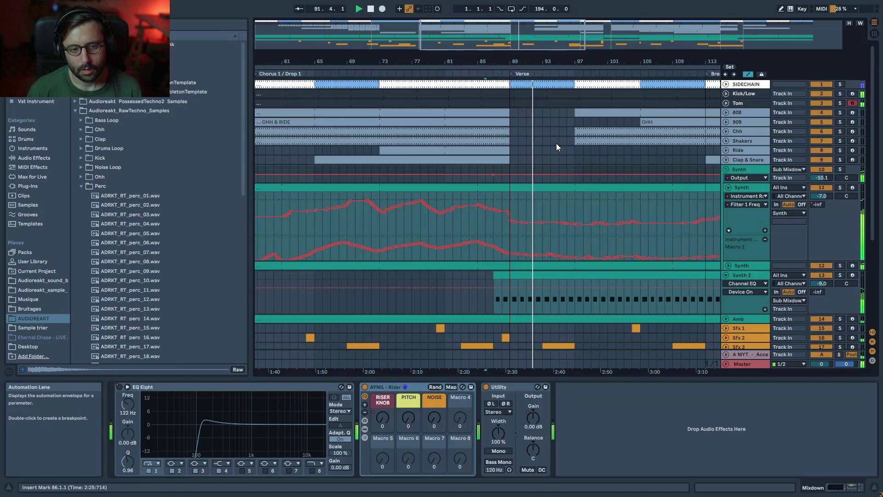
{"action": "left_click_drag", "start_coordinate": [531, 41], "coordinate": [529, 23]}
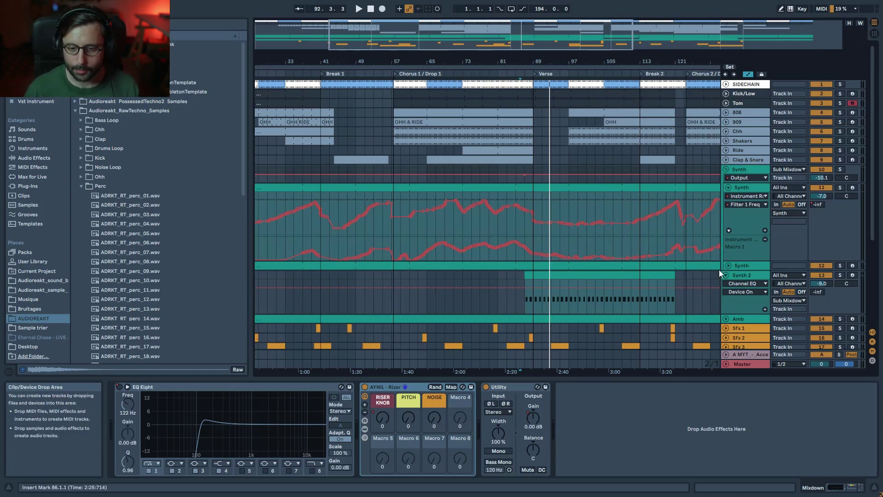
{"action": "left_click", "coordinate": [762, 276]}
{"action": "left_click", "coordinate": [840, 275]}
{"action": "left_click", "coordinate": [581, 279]}
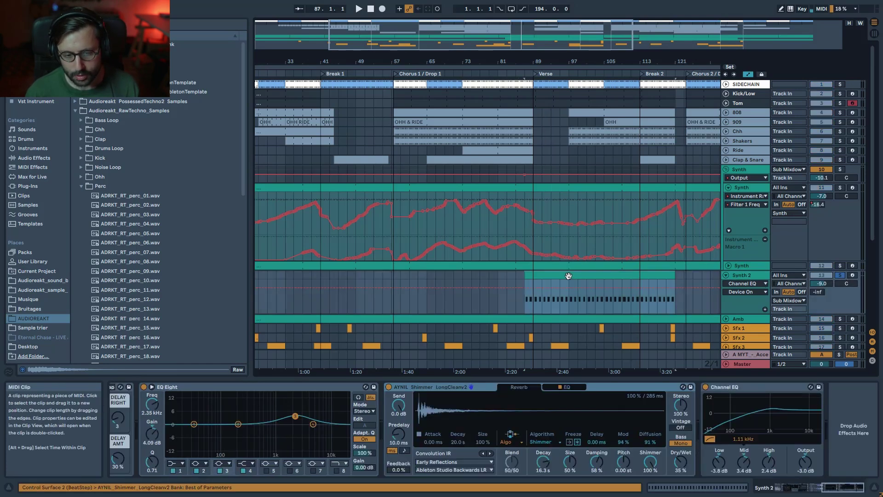
{"action": "key", "text": "space"}
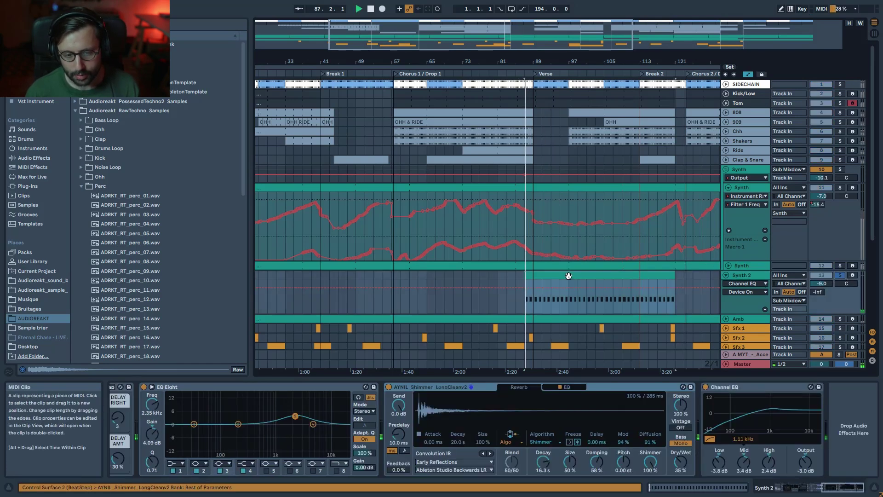
{"action": "left_click", "coordinate": [840, 276]}
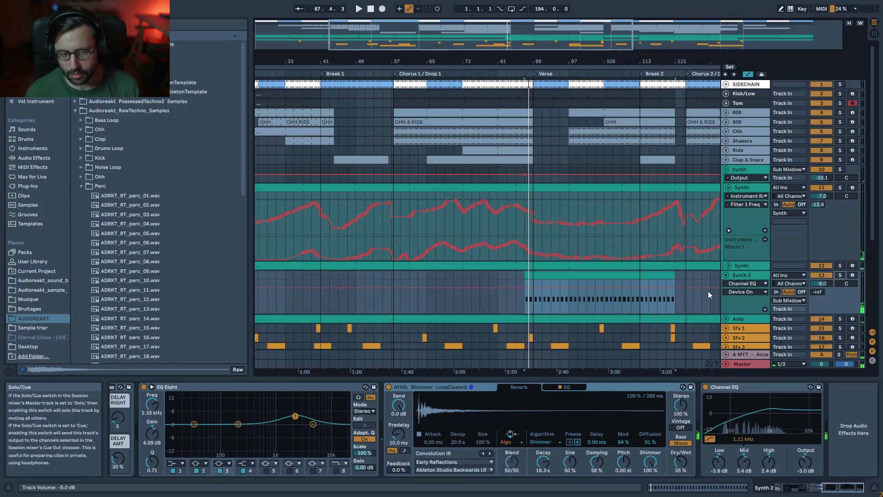
Play the full mix from the start of the Verse at bar 89 and fold the first nested Synth track
{"action": "left_click", "coordinate": [531, 301]}
{"action": "key", "text": "space"}
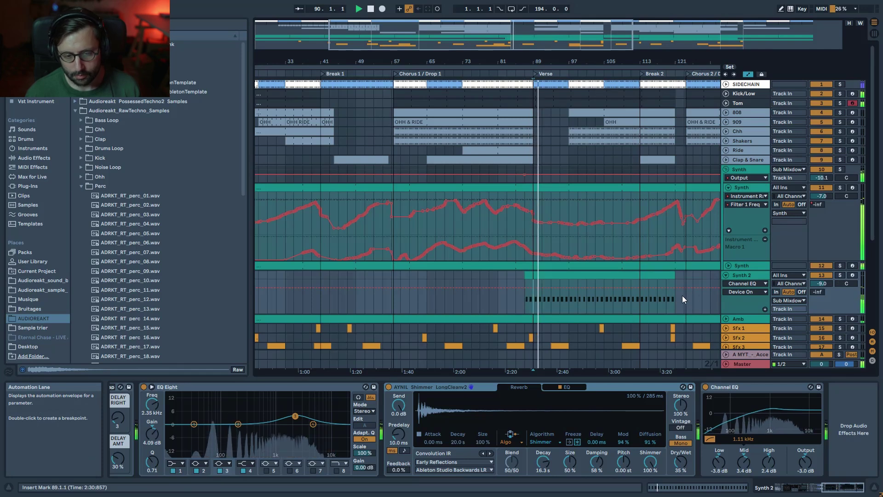
{"action": "scroll", "coordinate": [681, 296], "scroll_direction": "down", "scroll_amount": 2}
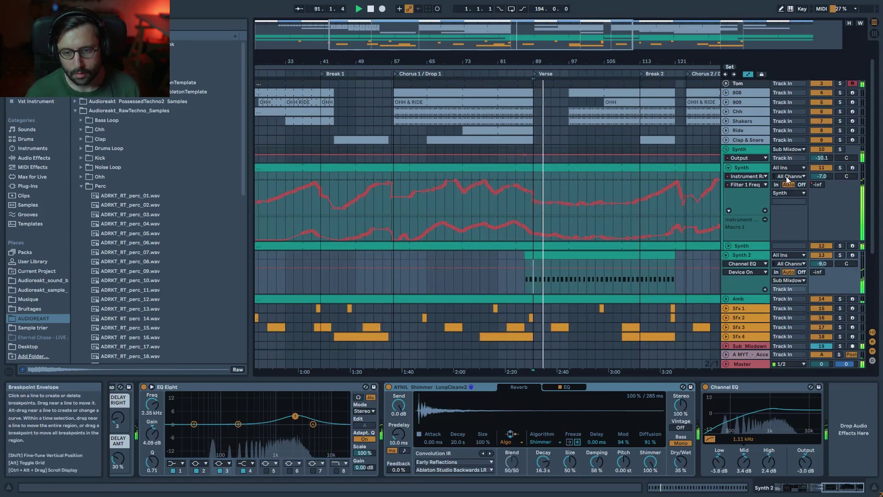
{"action": "left_click", "coordinate": [730, 167]}
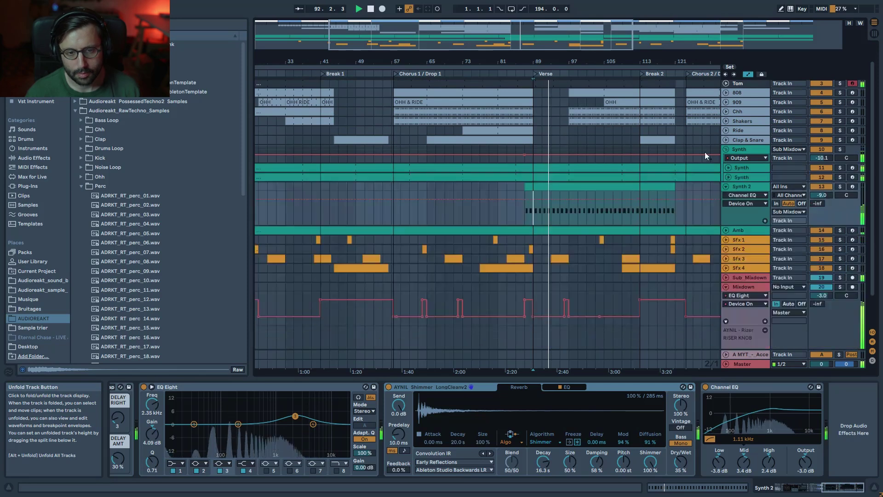
Show the Wavetable Filter 1 Res automation on the Synth 2 track and examine it across the Verse and following sections
{"action": "left_click_drag", "start_coordinate": [564, 41], "coordinate": [564, 54]}
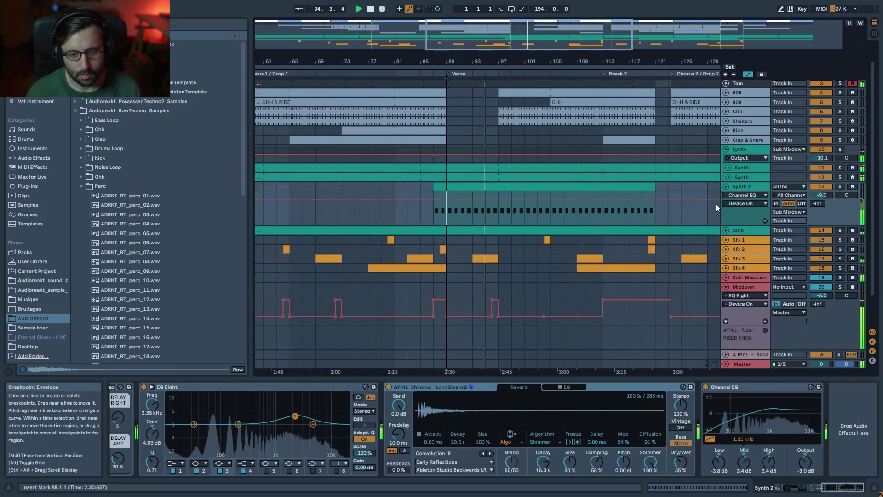
{"action": "left_click", "coordinate": [745, 197]}
{"action": "left_click", "coordinate": [744, 215]}
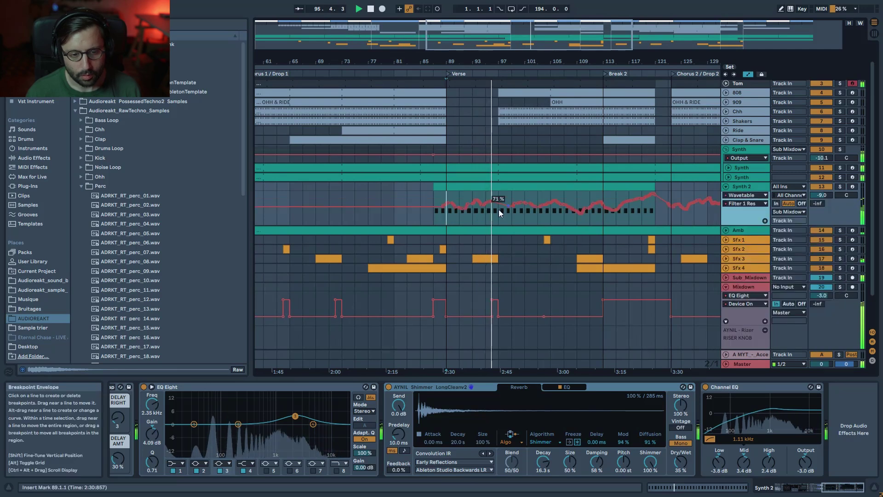
{"action": "scroll", "coordinate": [647, 281], "scroll_direction": "up", "scroll_amount": 2}
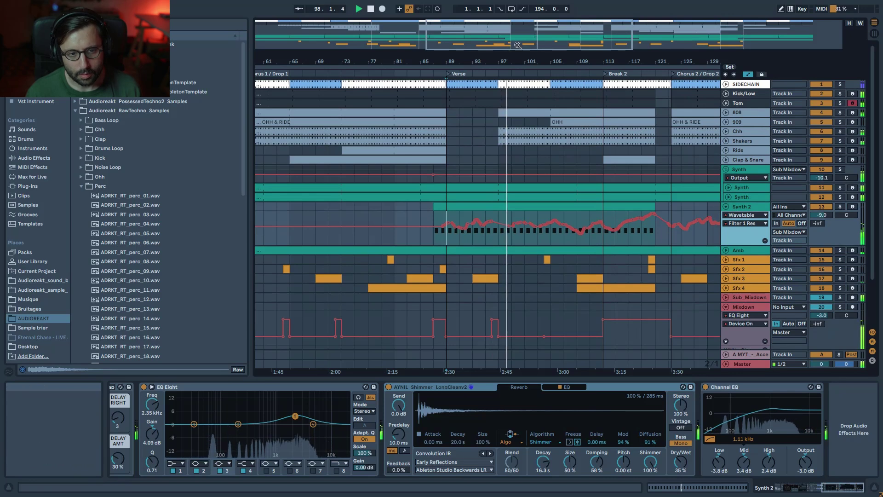
{"action": "key", "text": "minus"}
{"action": "key", "text": "minus"}
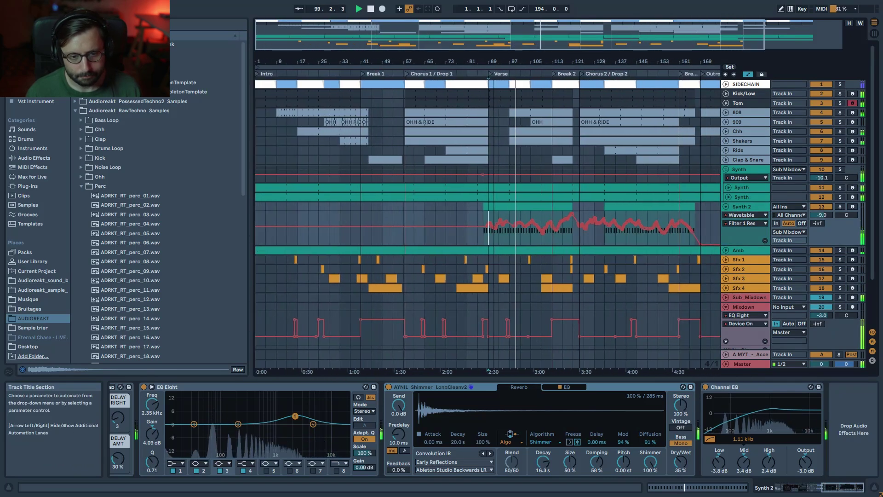
{"action": "key", "text": "plus"}
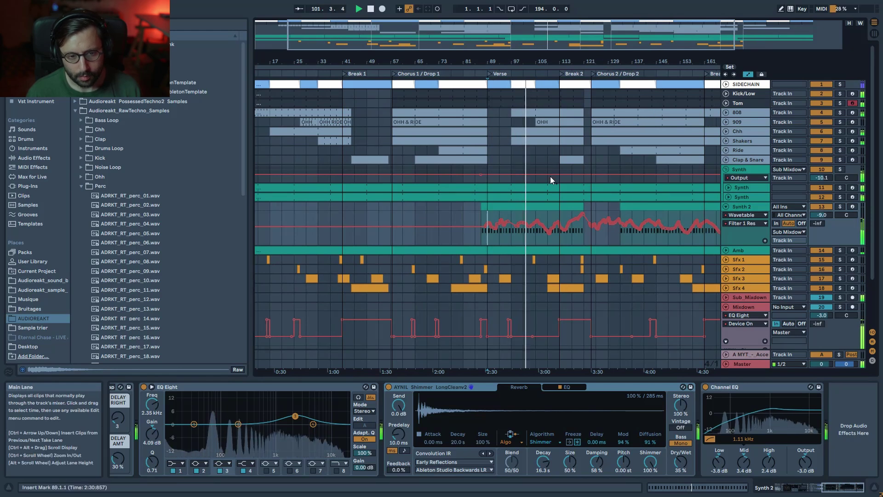
{"action": "left_click_drag", "start_coordinate": [529, 38], "coordinate": [466, 52]}
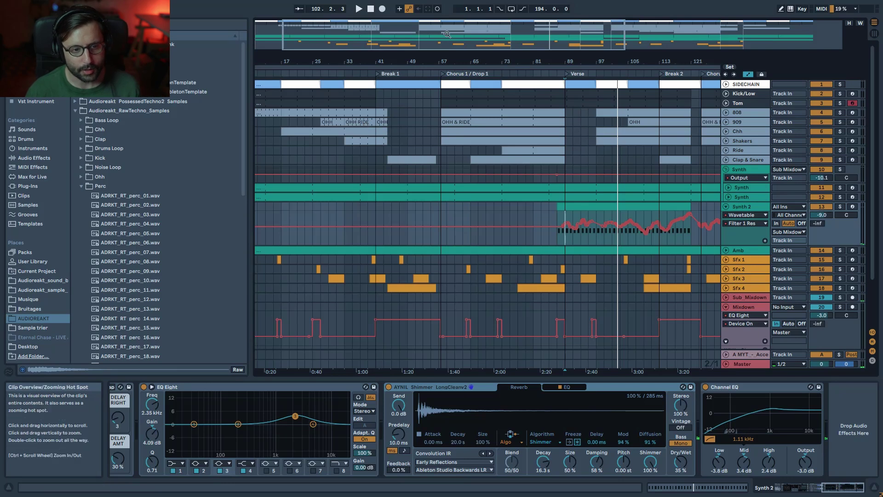
Review the percussion entries from the 808 clip at bar 9 through Chh, 909 and Shakers to the Ride at bar 73
{"action": "left_click_drag", "start_coordinate": [365, 35], "coordinate": [366, 21]}
{"action": "left_click", "coordinate": [291, 114]}
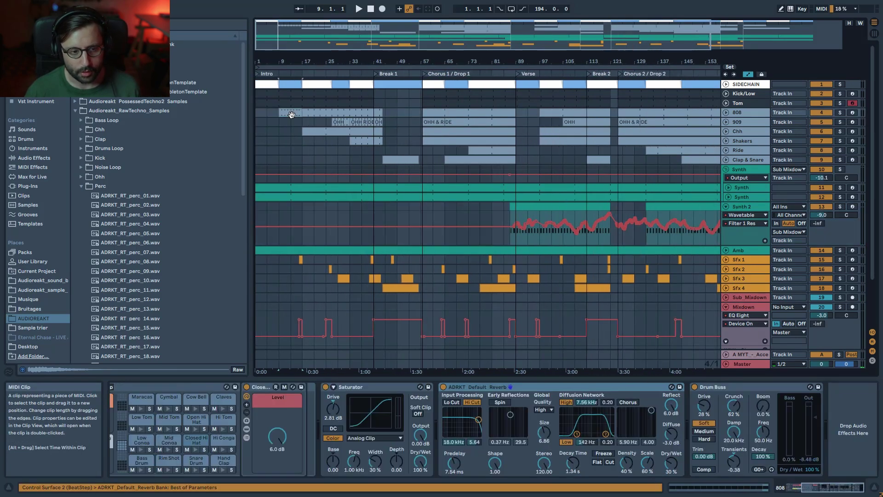
{"action": "left_click", "coordinate": [313, 132]}
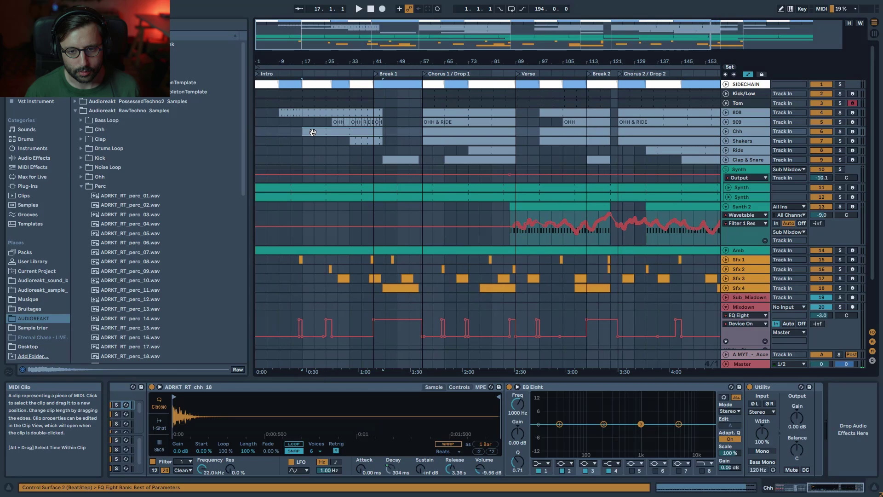
{"action": "left_click", "coordinate": [351, 123]}
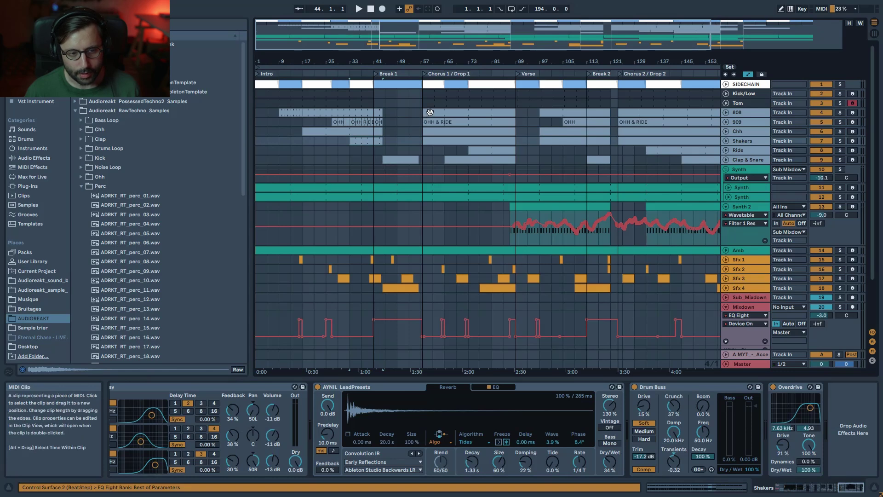
{"action": "left_click", "coordinate": [489, 153]}
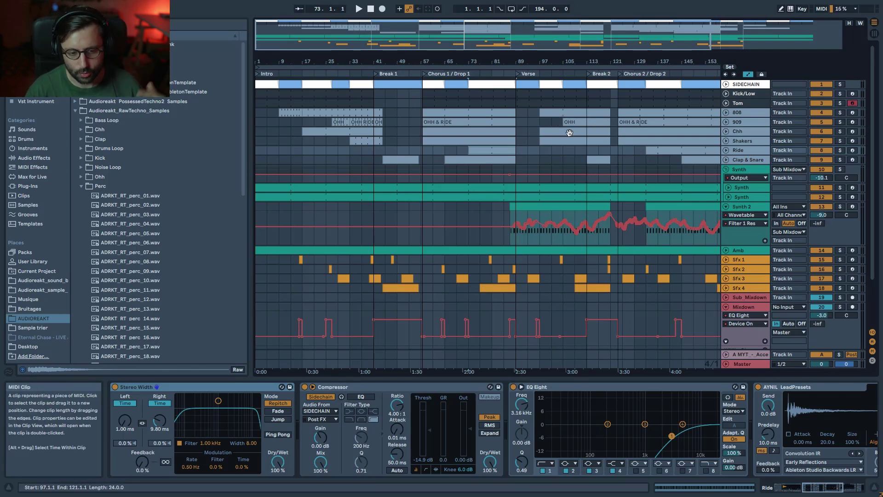
Play from bar 103 across the OHH entry in the Verse and follow playback into Break 2
{"action": "left_click_drag", "start_coordinate": [584, 50], "coordinate": [574, 52]}
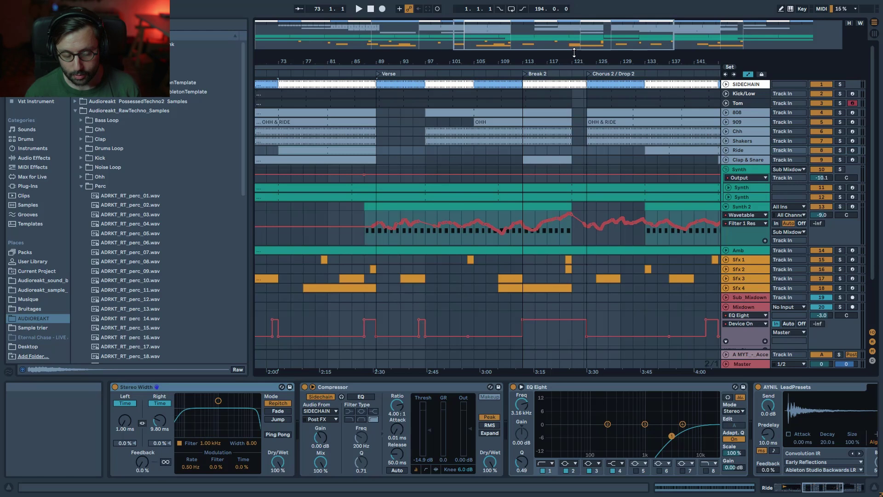
{"action": "left_click", "coordinate": [462, 159]}
{"action": "key", "text": "space"}
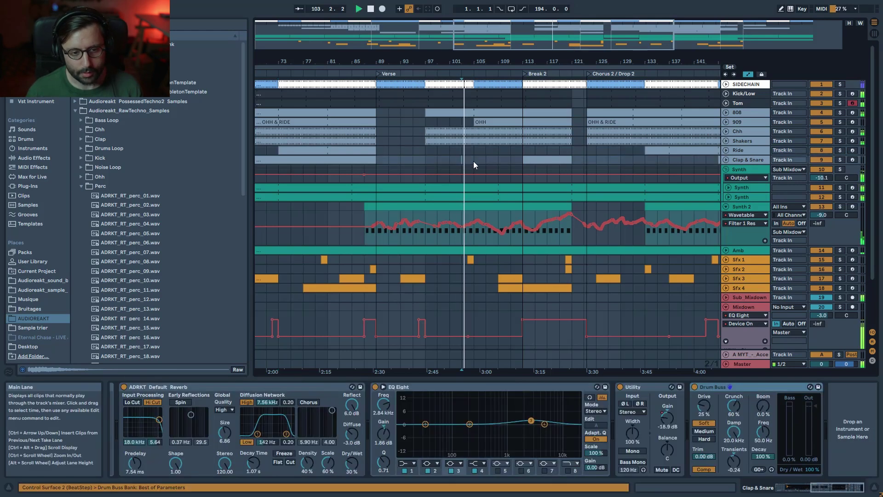
{"action": "left_click", "coordinate": [486, 161]}
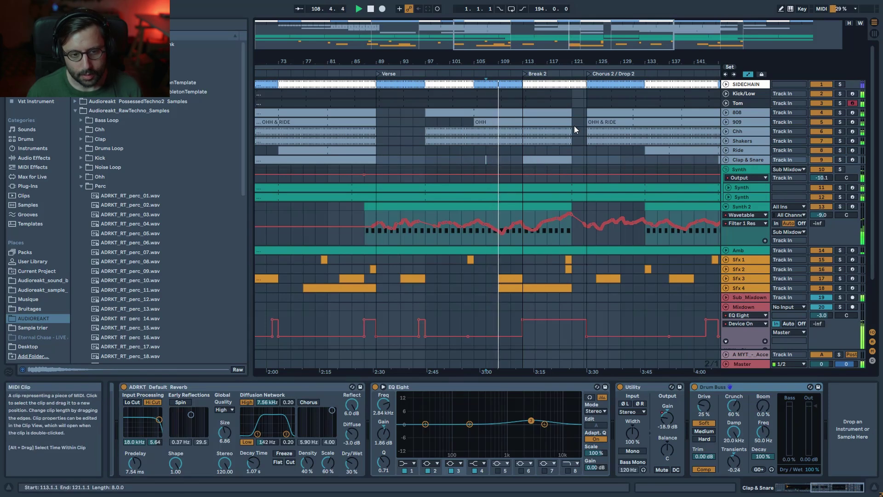
{"action": "left_click_drag", "start_coordinate": [575, 37], "coordinate": [597, 35]}
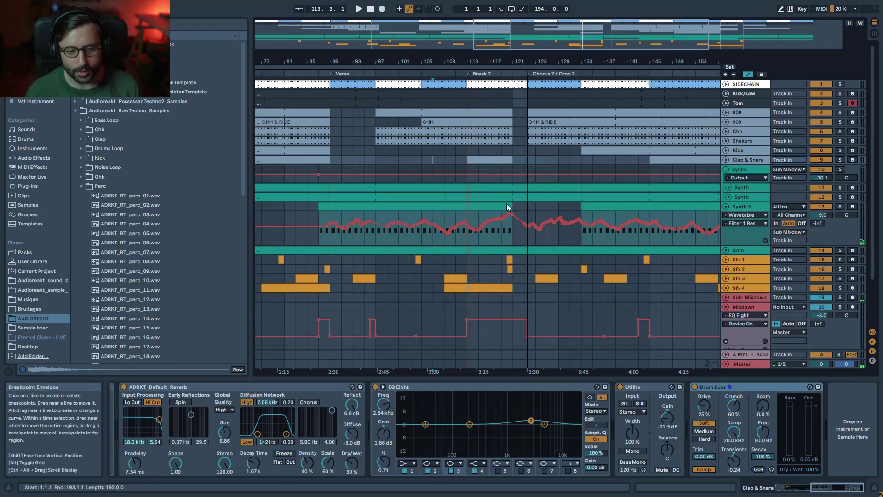
Unfold the Clap & Snare track and compare its note patterns in Break 1 and Break 2
{"action": "left_click_drag", "start_coordinate": [578, 61], "coordinate": [680, 44]}
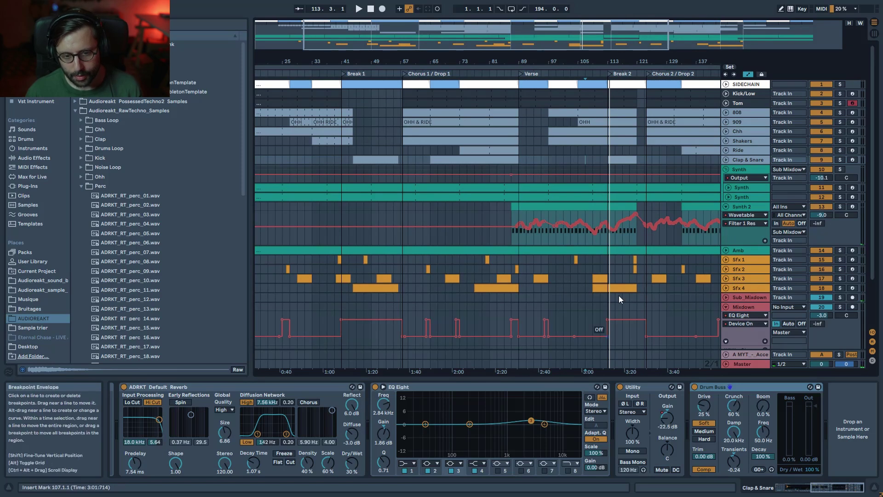
{"action": "left_click", "coordinate": [726, 160]}
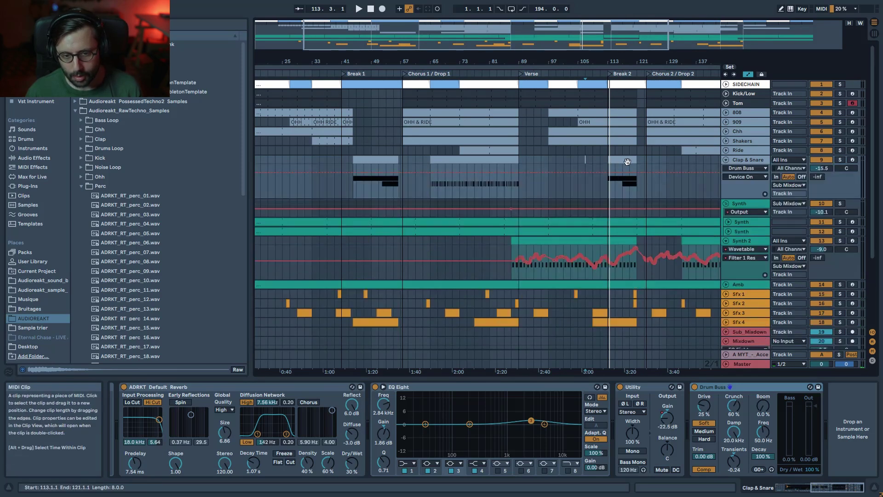
{"action": "left_click_drag", "start_coordinate": [651, 62], "coordinate": [542, 81]}
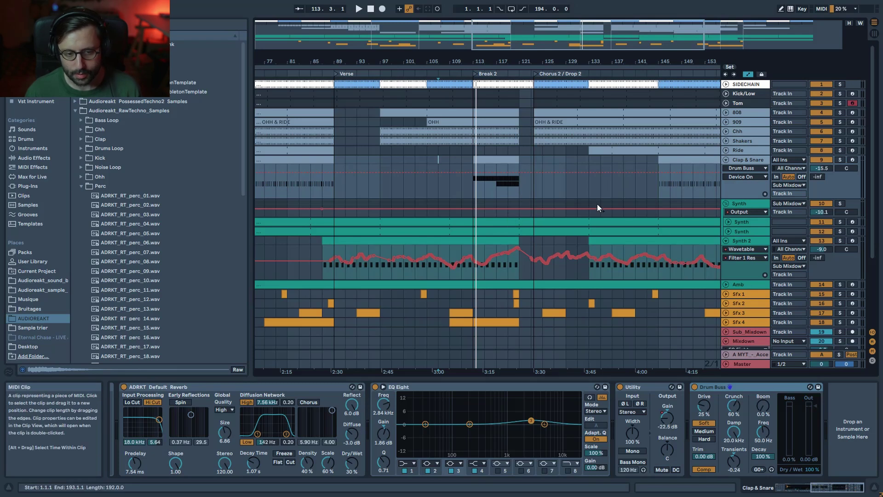
Play Break 2 from bar 113 and unfold the first nested Synth track to show its Filter 1 Freq automation
{"action": "left_click", "coordinate": [476, 203]}
{"action": "key", "text": "space"}
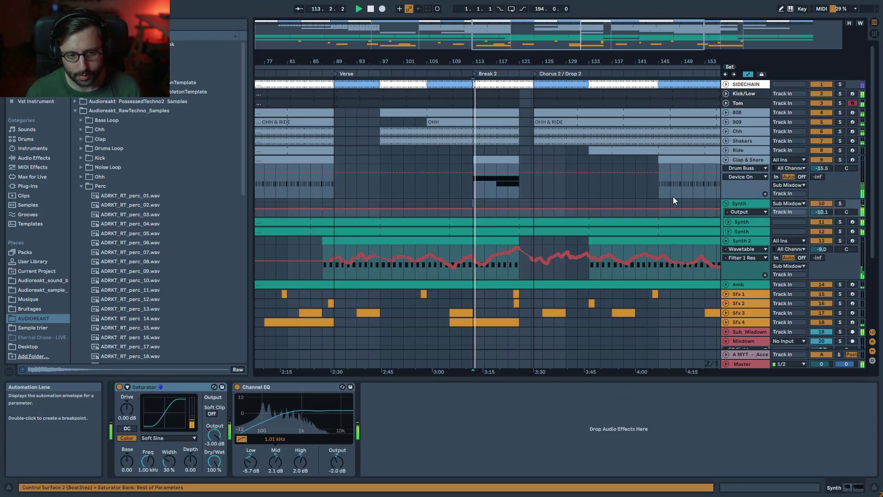
{"action": "mouse_move", "coordinate": [519, 35]}
{"action": "left_mouse_down"}
{"action": "mouse_move", "coordinate": [518, 43]}
{"action": "mouse_move", "coordinate": [466, 47]}
{"action": "mouse_move", "coordinate": [525, 47]}
{"action": "left_mouse_up"}
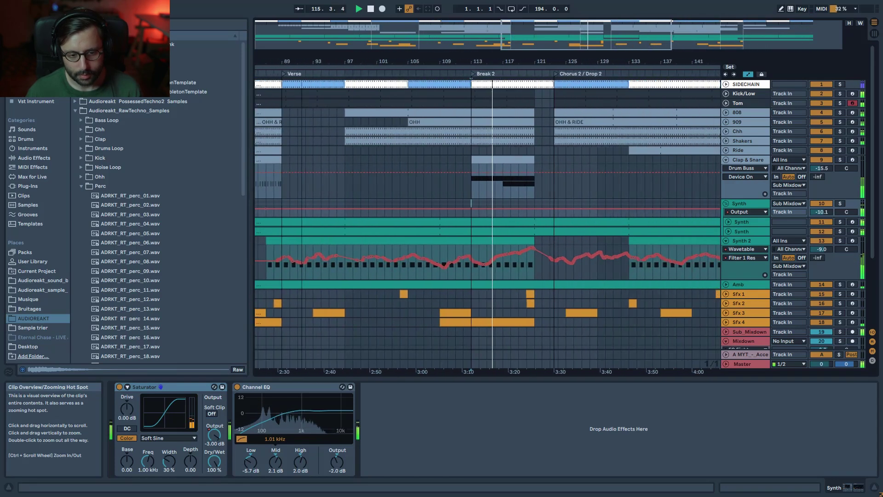
{"action": "left_click", "coordinate": [729, 223]}
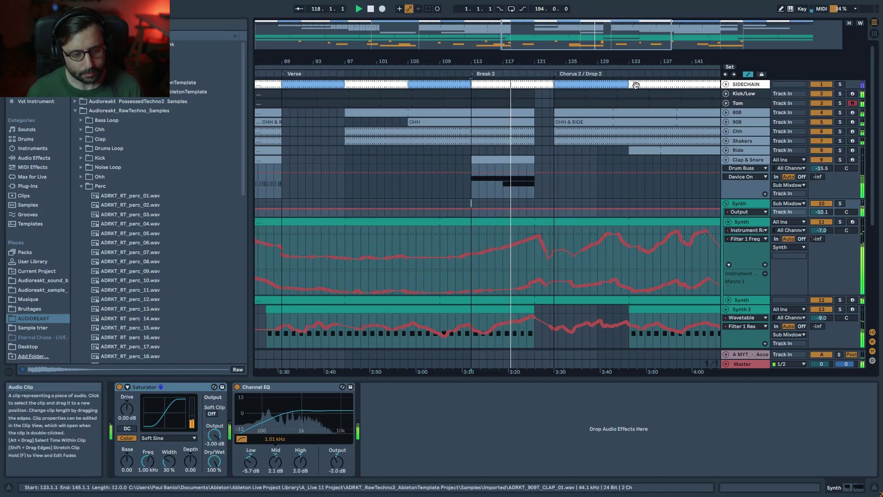
Follow playback from Break 2 through Chorus 2 / Drop 2 to bar 135, watching the synth filter automation
{"action": "left_click_drag", "start_coordinate": [559, 40], "coordinate": [558, 27]}
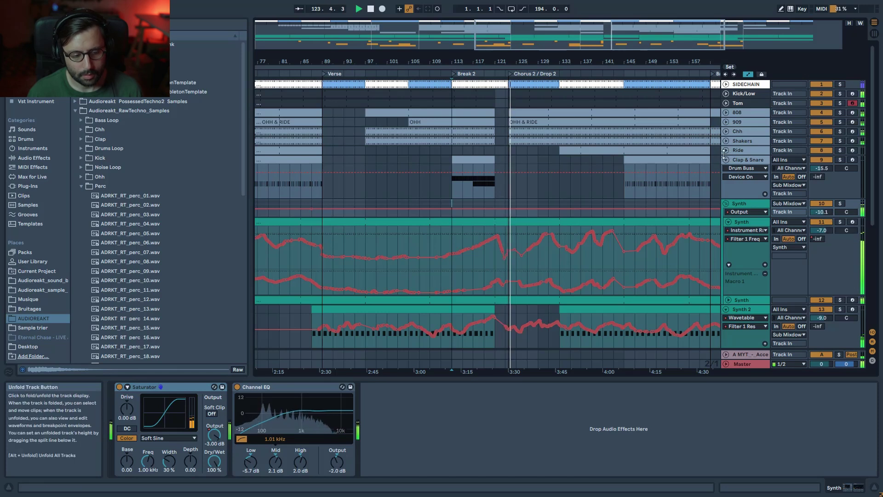
{"action": "mouse_move", "coordinate": [466, 57]}
{"action": "left_mouse_down"}
{"action": "mouse_move", "coordinate": [445, 50]}
{"action": "mouse_move", "coordinate": [477, 65]}
{"action": "mouse_move", "coordinate": [461, 54]}
{"action": "left_mouse_up"}
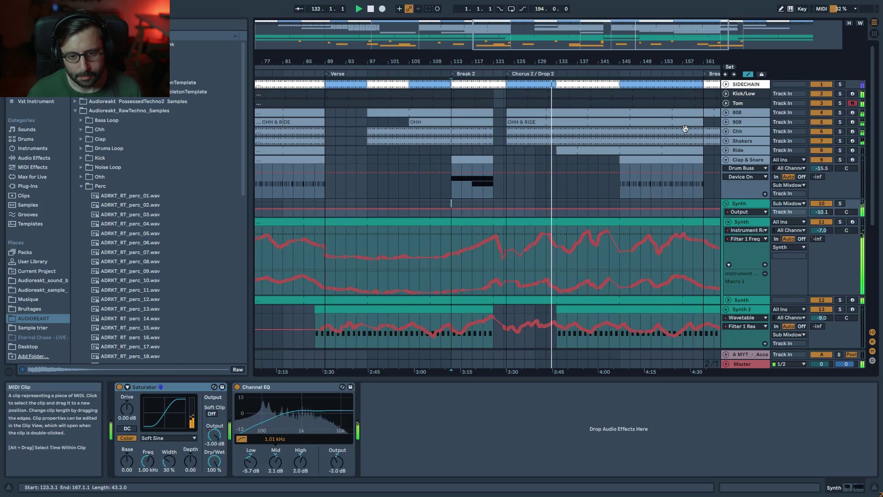
{"action": "left_click_drag", "start_coordinate": [597, 55], "coordinate": [549, 55]}
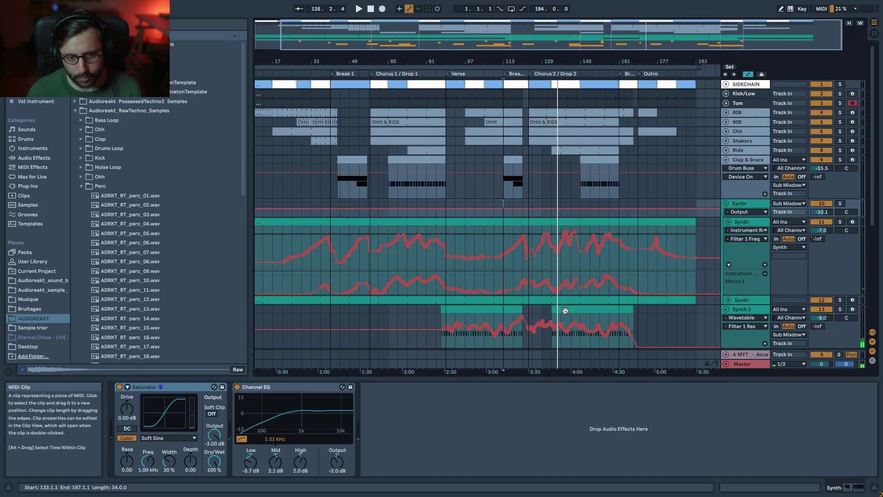
Inspect the Ride clip at bar 133 and the Clap & Snare clip at bar 145 in Drop 2
{"action": "left_click", "coordinate": [559, 150]}
{"action": "left_click_drag", "start_coordinate": [556, 39], "coordinate": [570, 69]}
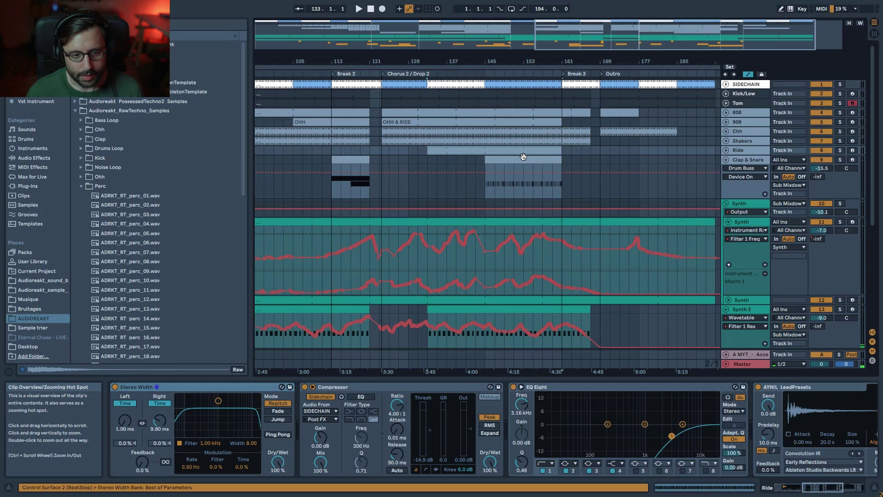
{"action": "left_click", "coordinate": [506, 162]}
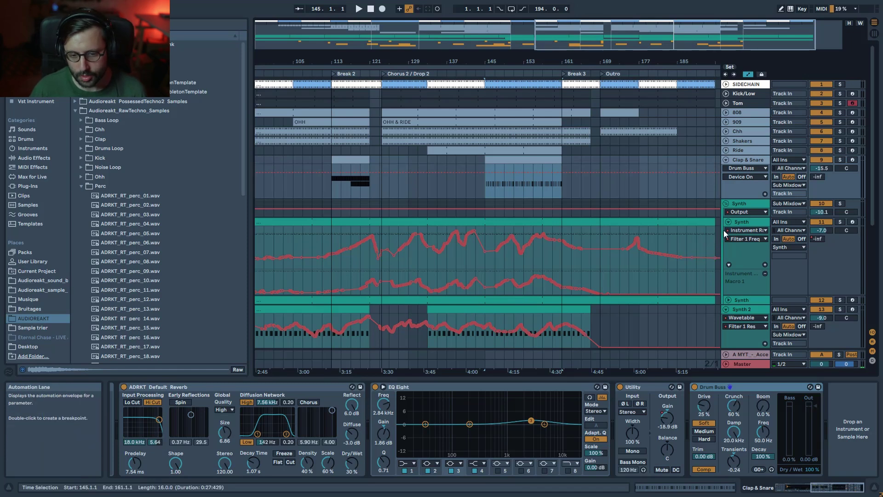
Examine the Sfx clips and Mixdown EQ Eight automation around Drop 2 and Break 3
{"action": "scroll", "coordinate": [465, 303], "scroll_direction": "down", "scroll_amount": 3}
{"action": "scroll", "coordinate": [465, 303], "scroll_direction": "down", "scroll_amount": 3}
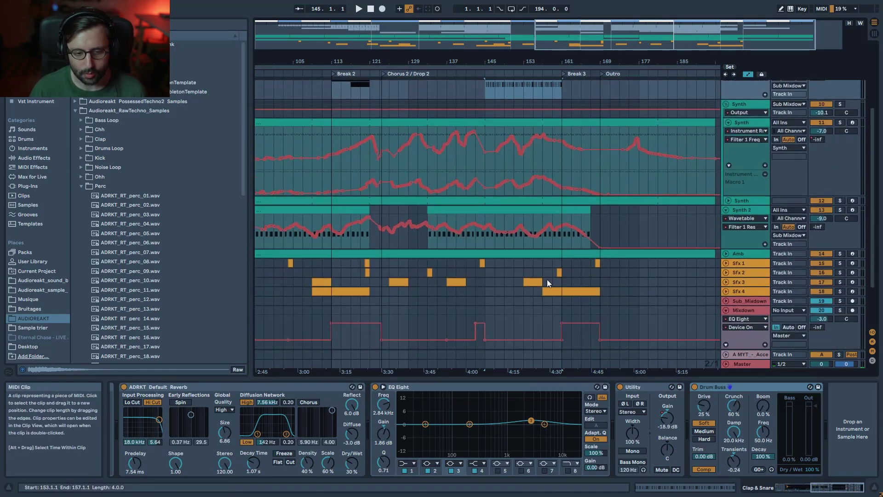
{"action": "scroll", "coordinate": [511, 330], "scroll_direction": "up", "scroll_amount": 2}
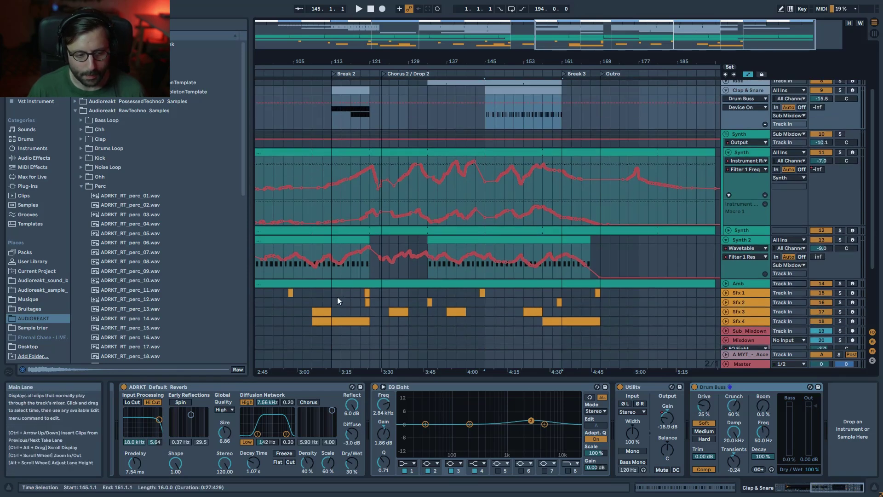
Inspect the ends of the Clap & Snare and 909 clips before Break 3 and fold the first nested Synth track
{"action": "scroll", "coordinate": [548, 189], "scroll_direction": "up", "scroll_amount": 5}
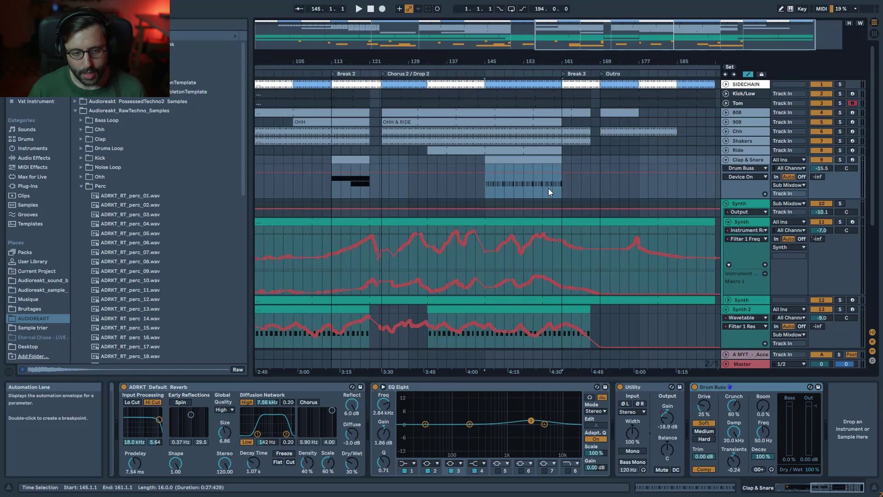
{"action": "left_click", "coordinate": [544, 191]}
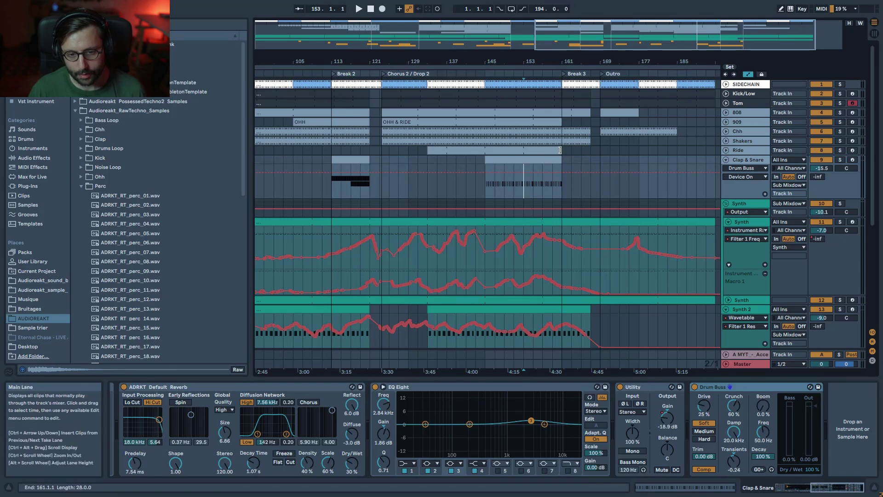
{"action": "left_click", "coordinate": [560, 122]}
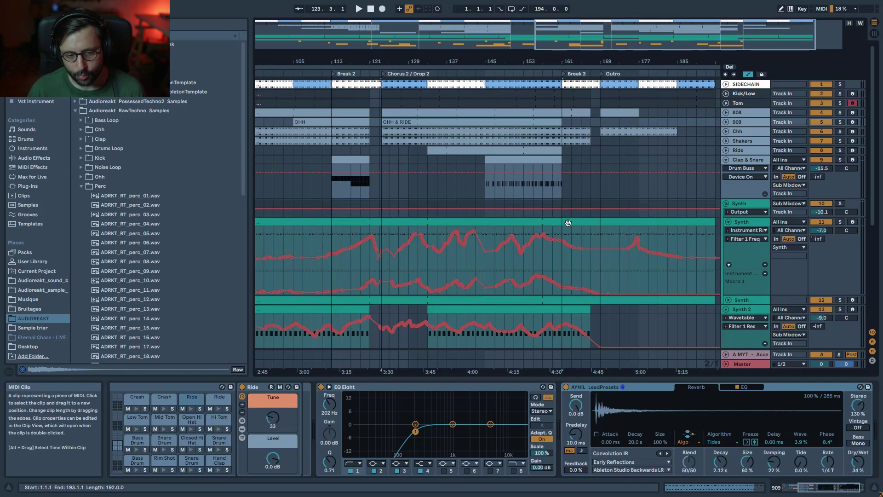
{"action": "scroll", "coordinate": [597, 274], "scroll_direction": "down", "scroll_amount": 3}
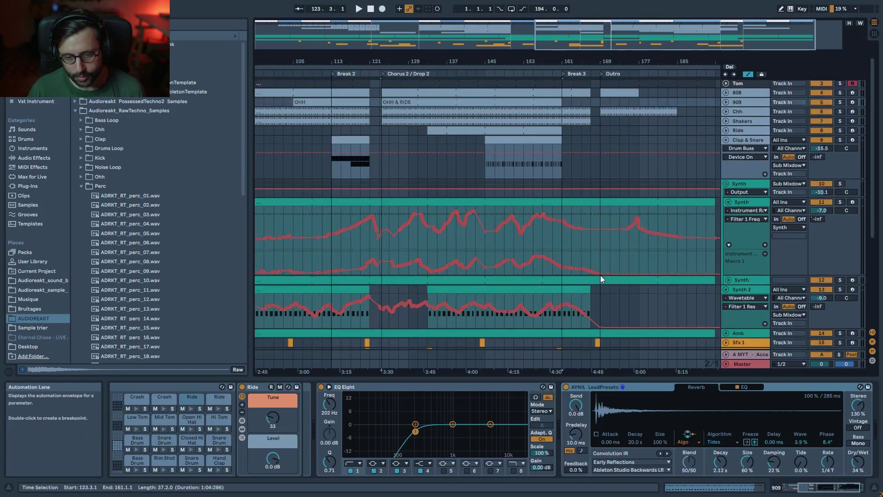
{"action": "left_click", "coordinate": [729, 182]}
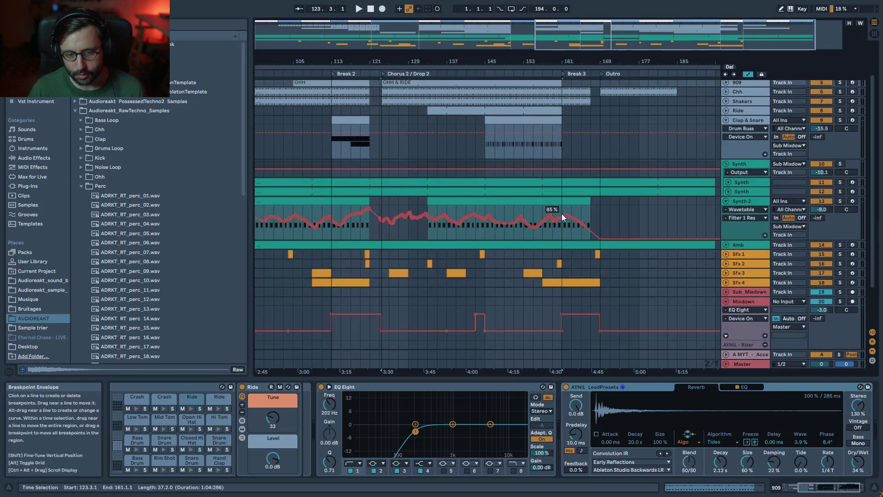
Play from bar 159 through Break 3 into the Outro up to bar 173, folding the Synth 2 track
{"action": "scroll", "coordinate": [598, 234], "scroll_direction": "up", "scroll_amount": 3}
{"action": "left_click", "coordinate": [551, 189]}
{"action": "key", "text": "space"}
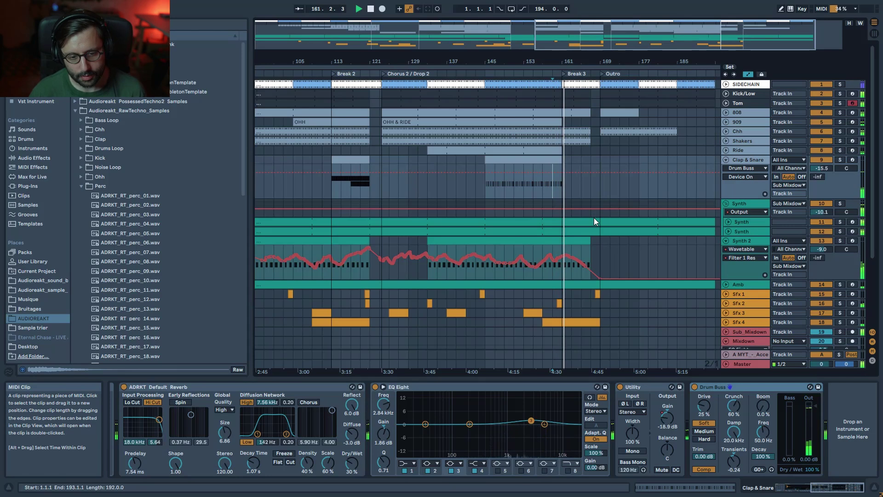
{"action": "left_click_drag", "start_coordinate": [602, 45], "coordinate": [674, 64]}
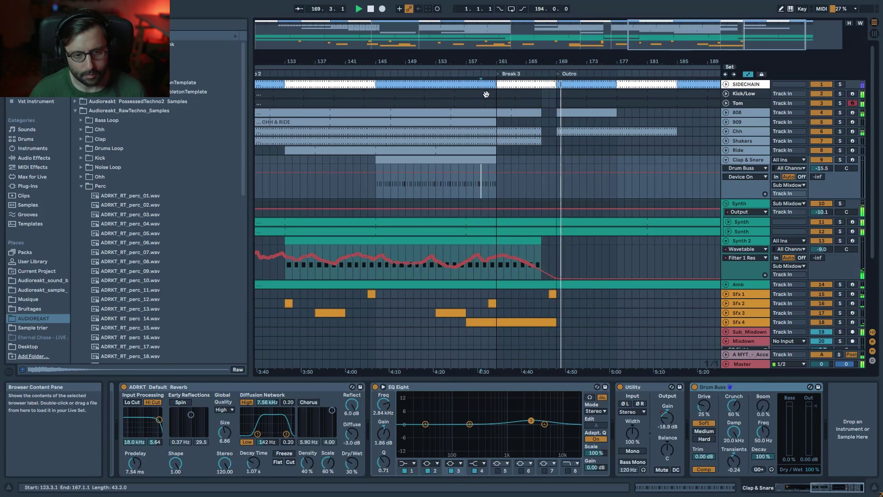
{"action": "left_click_drag", "start_coordinate": [710, 52], "coordinate": [751, 57]}
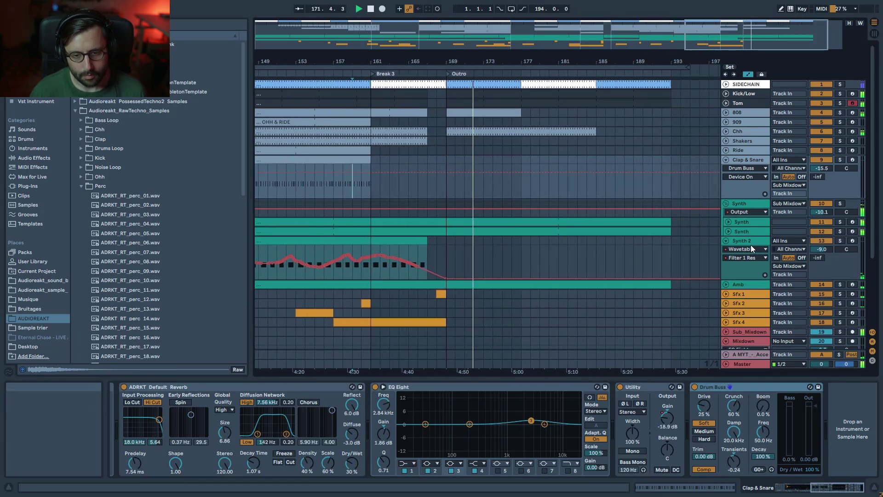
{"action": "left_click", "coordinate": [727, 241]}
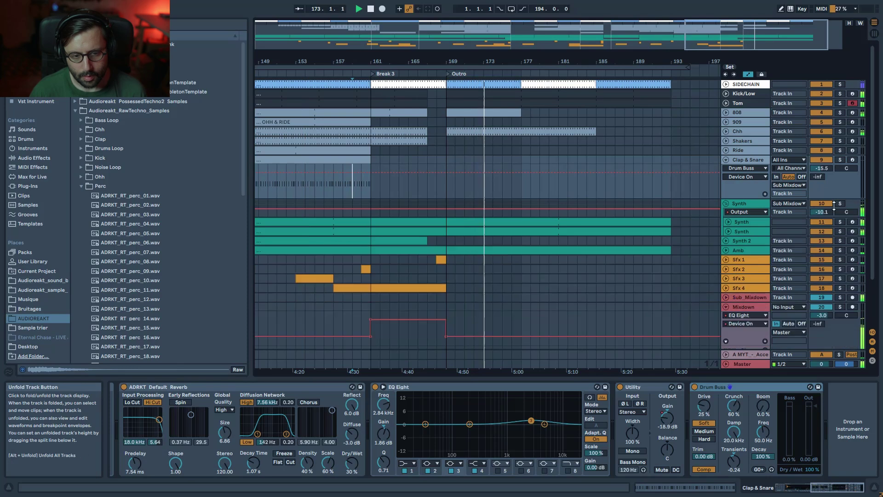
{"action": "left_click", "coordinate": [404, 142]}
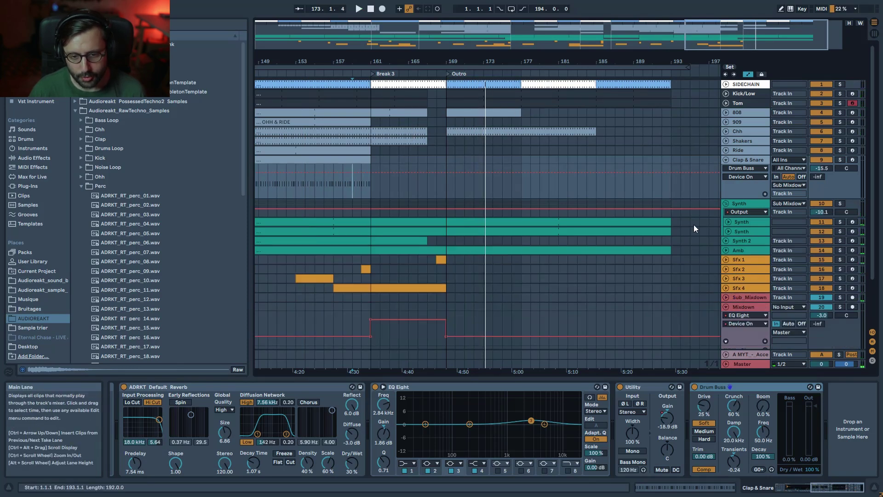
Unfold the first nested Synth track's Filter 1 Freq automation and inspect the 808, 909 and Chh lanes in the Outro
{"action": "left_click", "coordinate": [728, 222]}
{"action": "left_click_drag", "start_coordinate": [510, 245], "coordinate": [539, 253]}
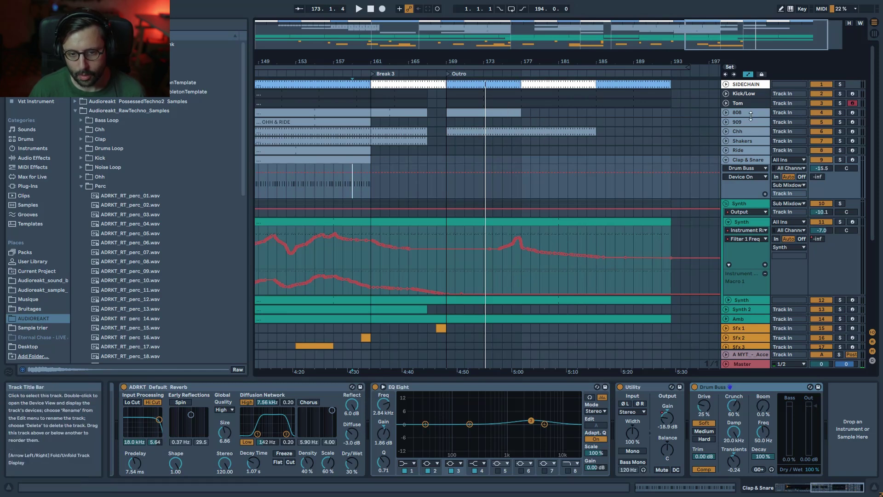
{"action": "left_click", "coordinate": [493, 113]}
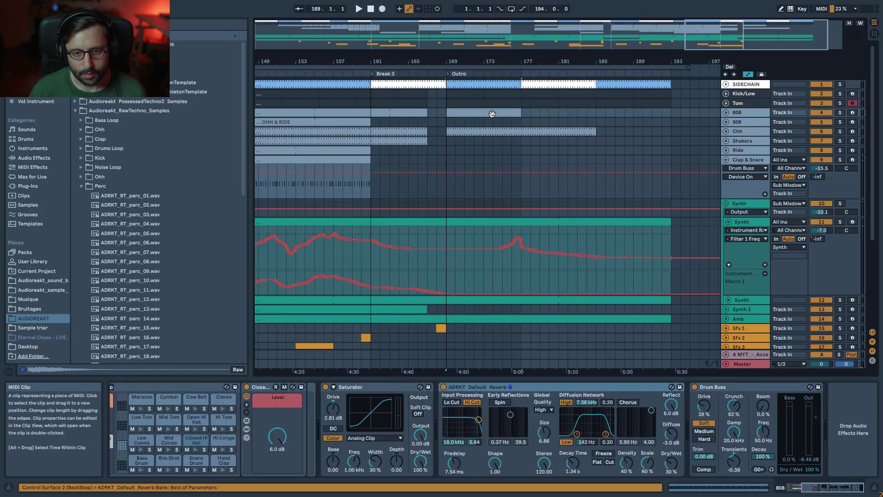
{"action": "left_click", "coordinate": [464, 140]}
{"action": "left_click", "coordinate": [461, 123]}
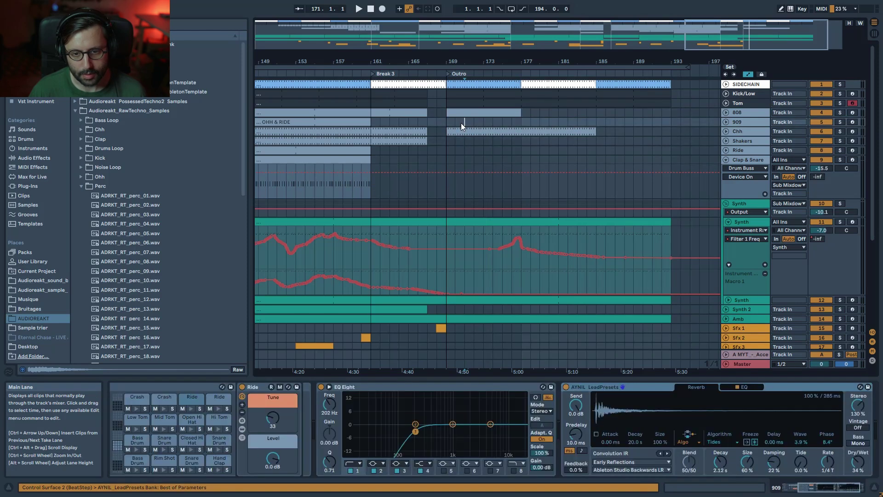
{"action": "left_click", "coordinate": [532, 112]}
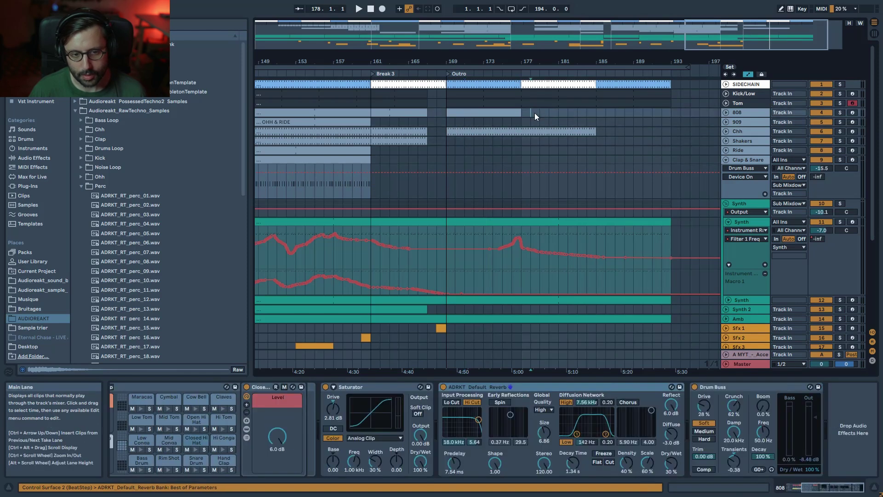
{"action": "left_click", "coordinate": [627, 132]}
{"action": "left_click", "coordinate": [541, 122]}
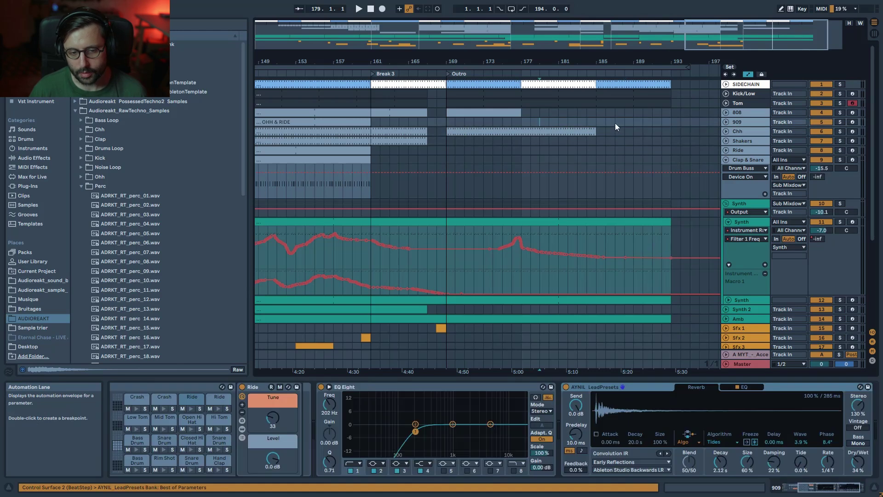
Listen to the end of the Outro from bar 186 to bar 189 and display the whole arrangement
{"action": "left_click", "coordinate": [606, 134]}
{"action": "key", "text": "space"}
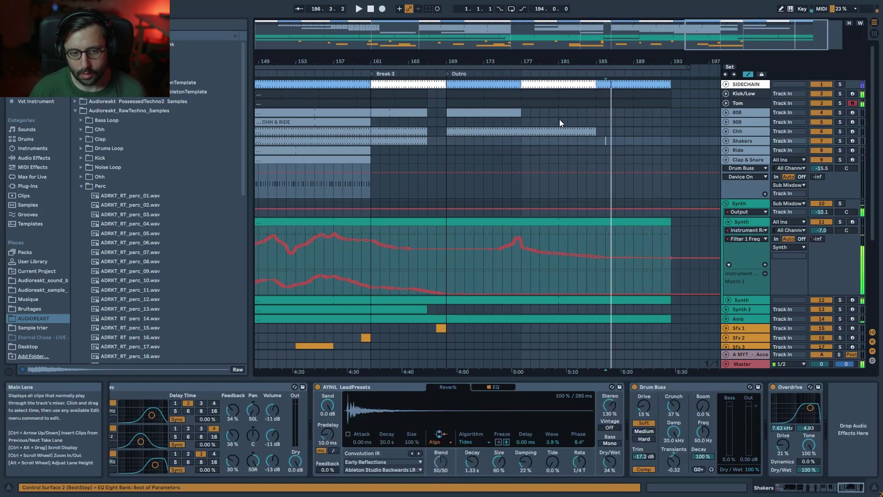
{"action": "left_click", "coordinate": [559, 122]}
{"action": "left_click", "coordinate": [622, 123]}
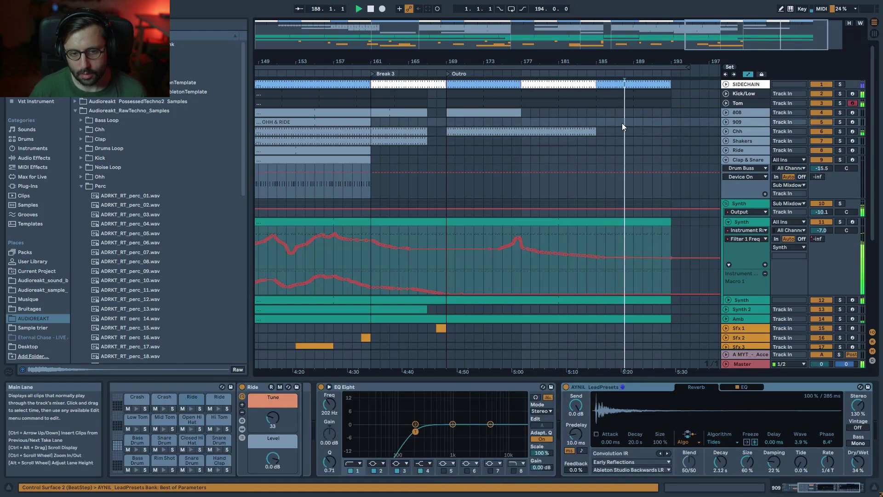
{"action": "left_click_drag", "start_coordinate": [763, 36], "coordinate": [758, 17]}
{"action": "key", "text": "space"}
{"action": "double_click", "coordinate": [760, 31]}
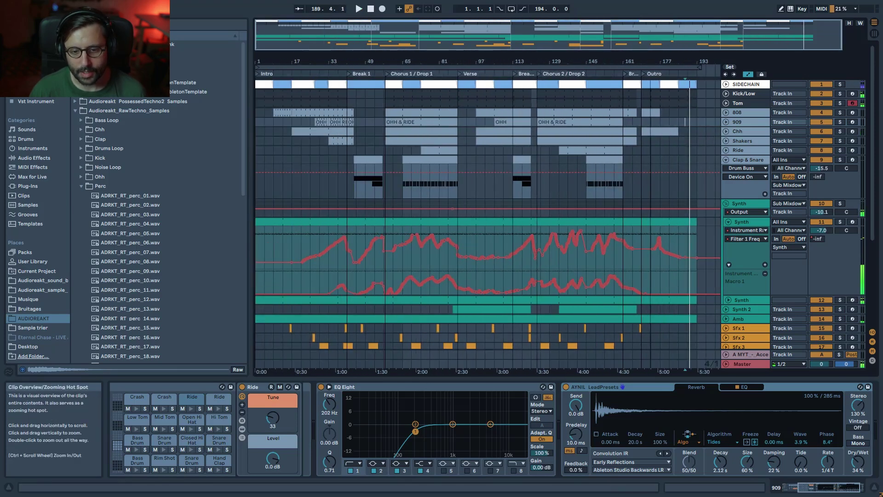
Fold the Clap & Snare, nested Synth, Synth group and Mixdown tracks to compact the arrangement
{"action": "left_click", "coordinate": [726, 160]}
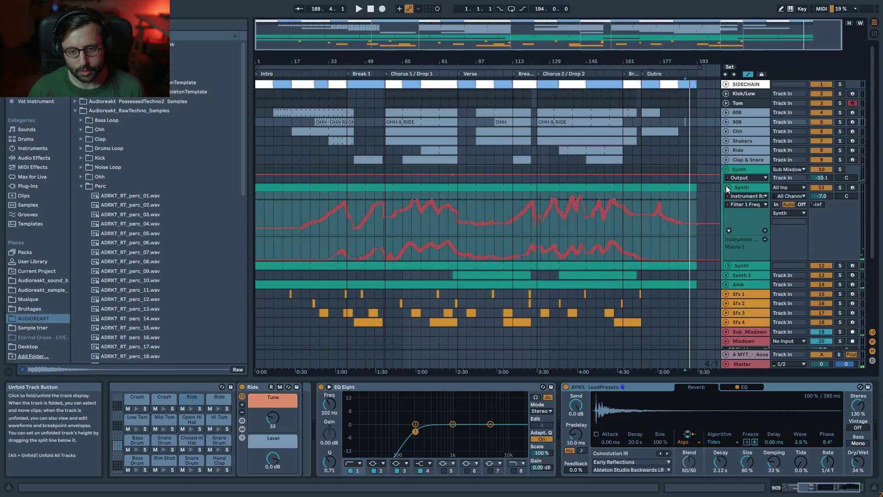
{"action": "left_click", "coordinate": [727, 189]}
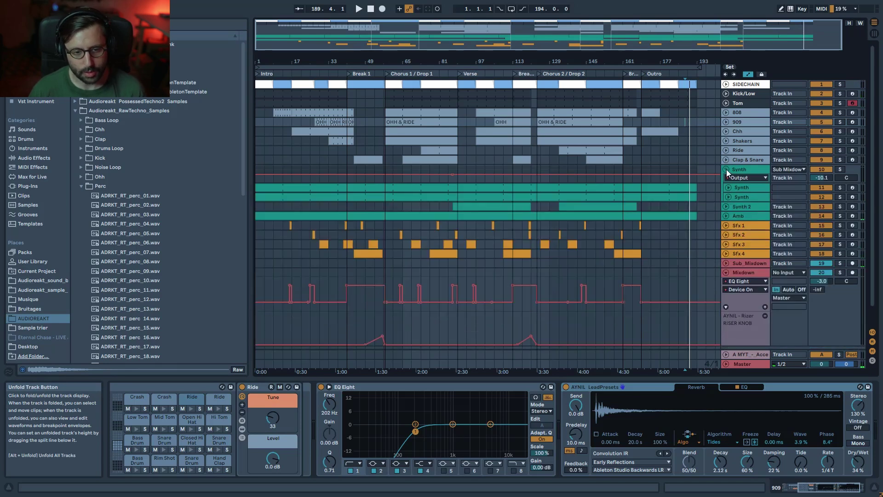
{"action": "left_click", "coordinate": [727, 169]}
{"action": "left_click", "coordinate": [726, 245]}
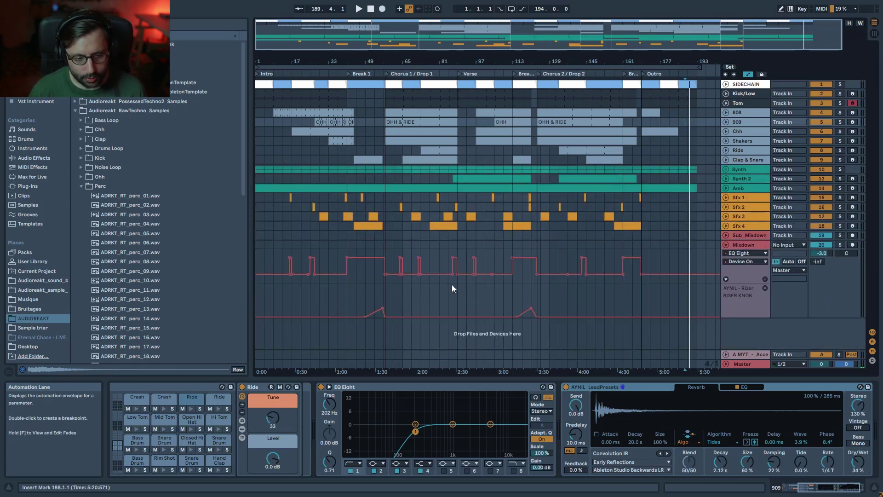
{"action": "left_click", "coordinate": [726, 244]}
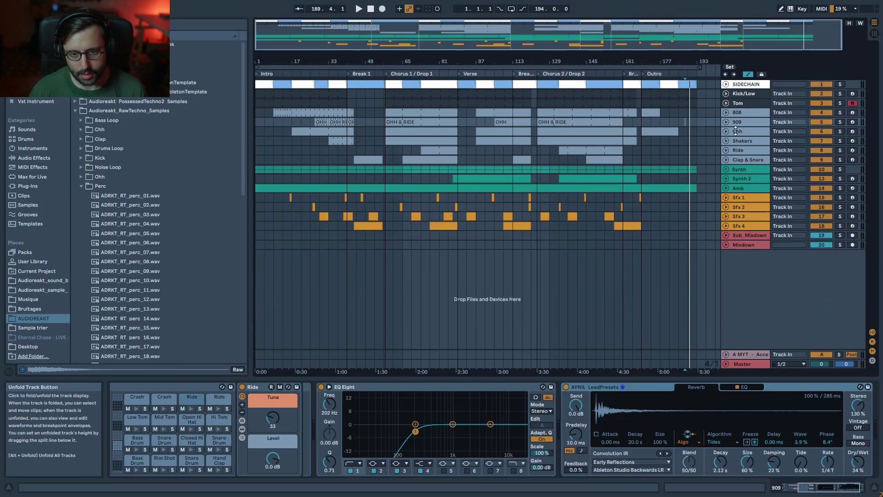
Show the first nested Synth's Instrument Rack and Osc 1 Effect 2 automation, and solo the Synth group
{"action": "left_click", "coordinate": [726, 170]}
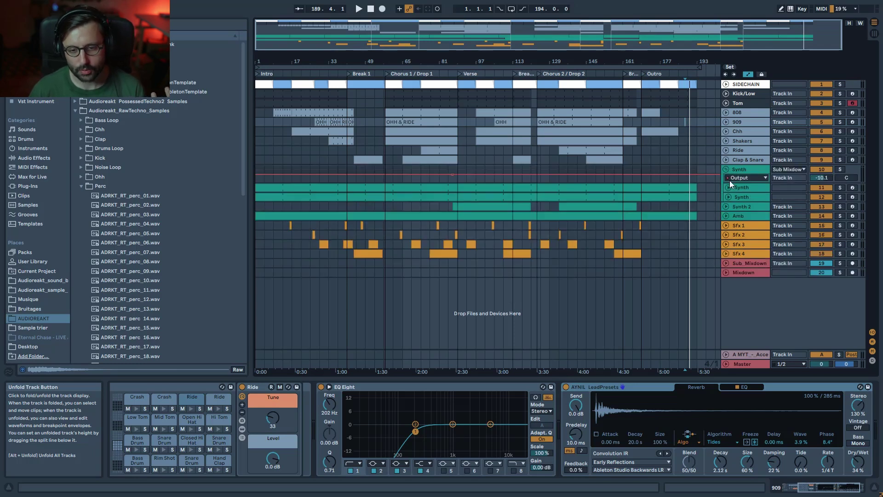
{"action": "left_click", "coordinate": [736, 186]}
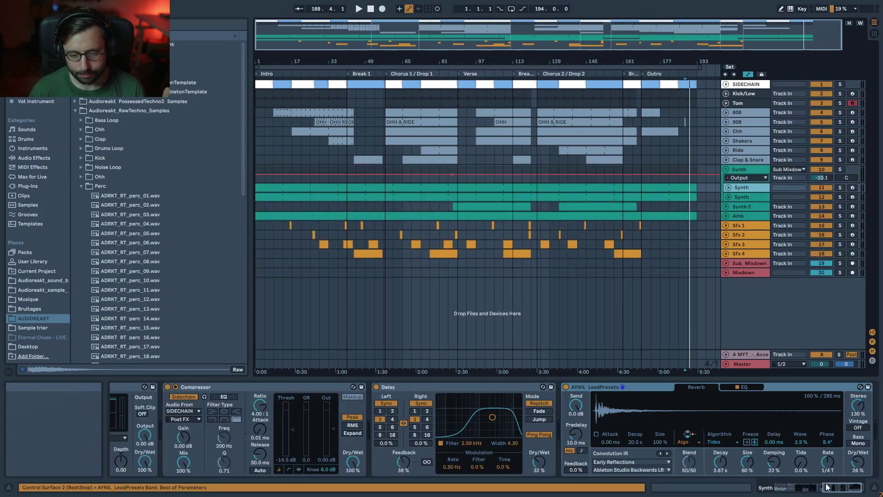
{"action": "left_click_drag", "start_coordinate": [828, 487], "coordinate": [789, 487]}
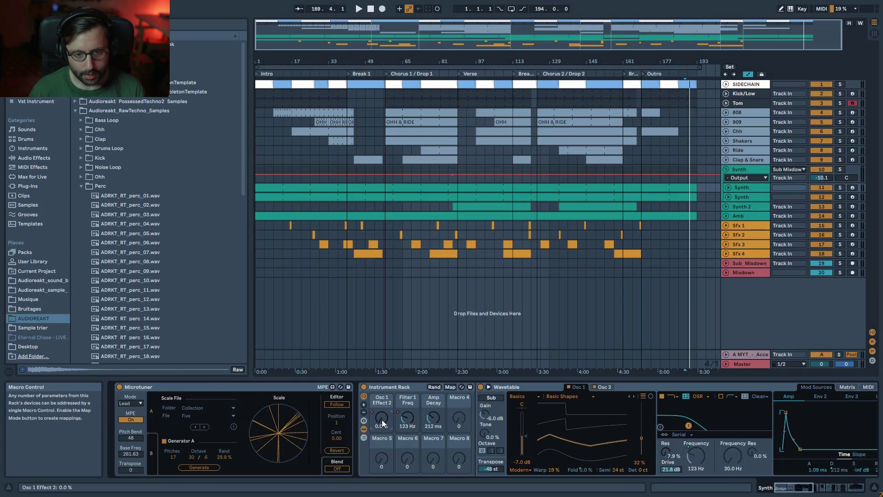
{"action": "left_click", "coordinate": [728, 187]}
{"action": "left_click", "coordinate": [838, 169]}
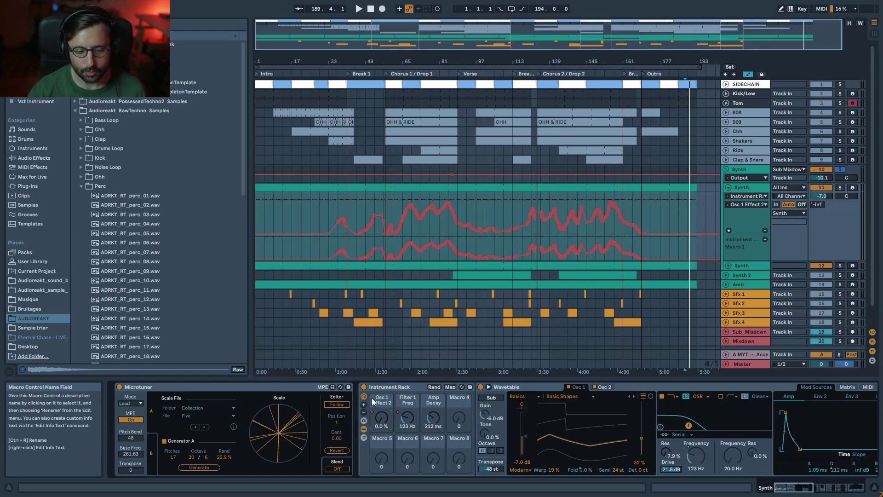
Play the soloed Synth while sweeping the Filter 1 Freq macro up to 6.16 kHz and down to 70.2 Hz
{"action": "key", "text": "space"}
{"action": "left_click_drag", "start_coordinate": [404, 419], "coordinate": [403, 389]}
{"action": "mouse_move", "coordinate": [381, 419]}
{"action": "left_mouse_down"}
{"action": "mouse_move", "coordinate": [381, 389]}
{"action": "mouse_move", "coordinate": [381, 432]}
{"action": "mouse_move", "coordinate": [380, 402]}
{"action": "mouse_move", "coordinate": [380, 417]}
{"action": "left_mouse_up"}
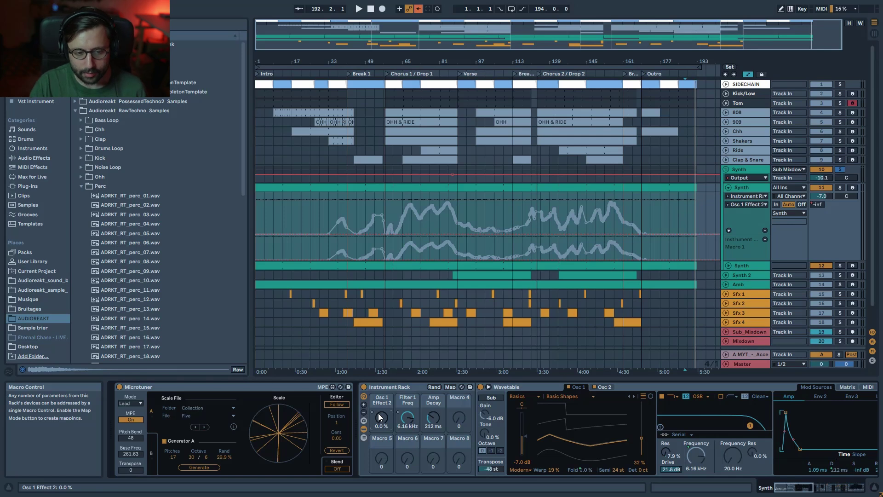
{"action": "left_click_drag", "start_coordinate": [406, 419], "coordinate": [405, 470]}
{"action": "key", "text": "space"}
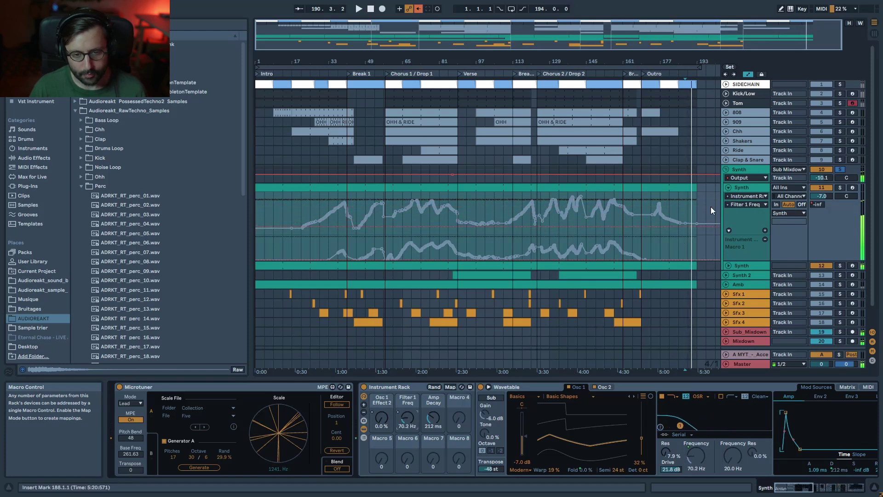
Inspect the first nested Synth's A-MYT send automation at the end of Drop 1, and fold the Synth group
{"action": "left_click", "coordinate": [821, 207]}
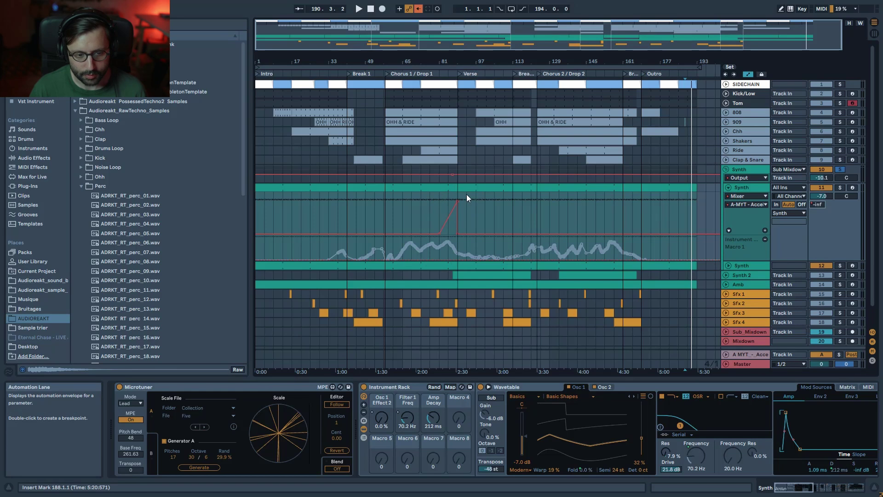
{"action": "left_click_drag", "start_coordinate": [456, 32], "coordinate": [474, 57]}
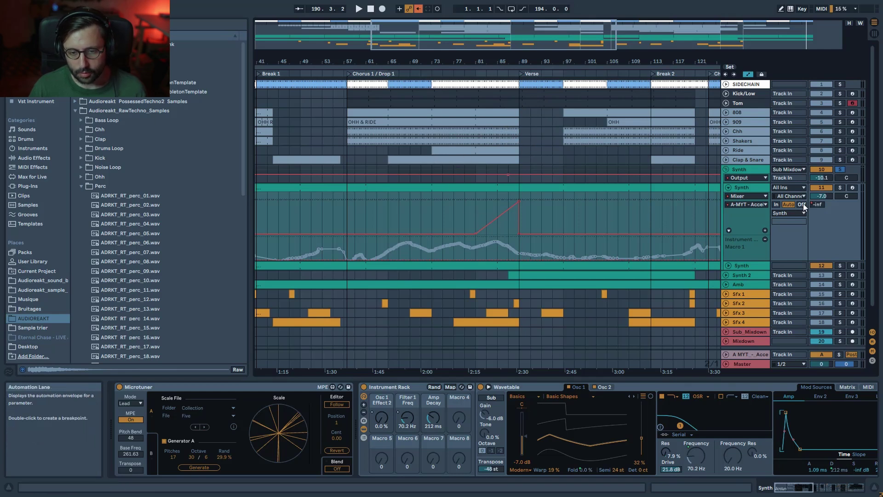
{"action": "left_click", "coordinate": [729, 188]}
{"action": "left_click", "coordinate": [726, 170]}
Unfold and solo the Synth 2 track, and play it from bar 97 in the Verse
{"action": "left_click", "coordinate": [727, 178]}
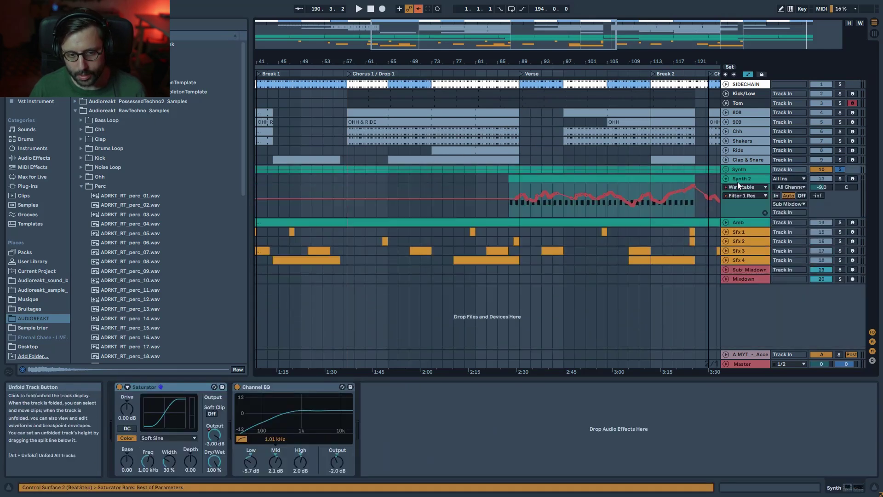
{"action": "left_click", "coordinate": [753, 179]}
{"action": "left_click", "coordinate": [840, 179]}
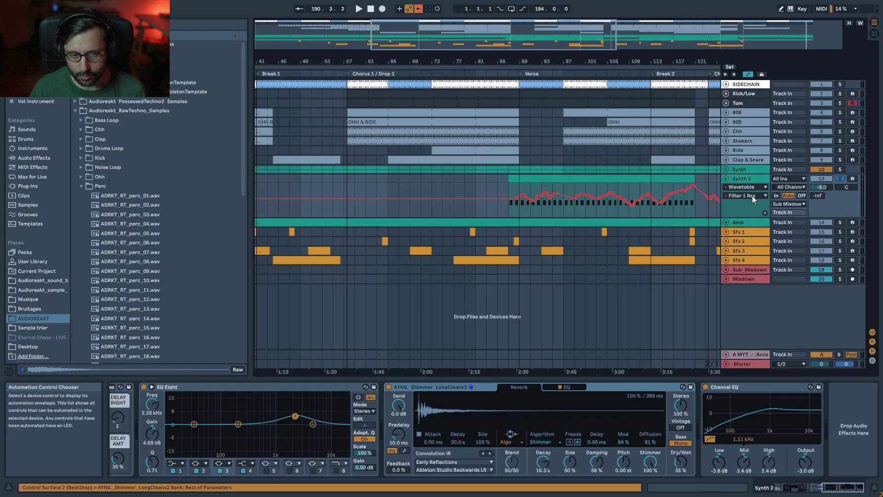
{"action": "left_click", "coordinate": [562, 211]}
{"action": "key", "text": "space"}
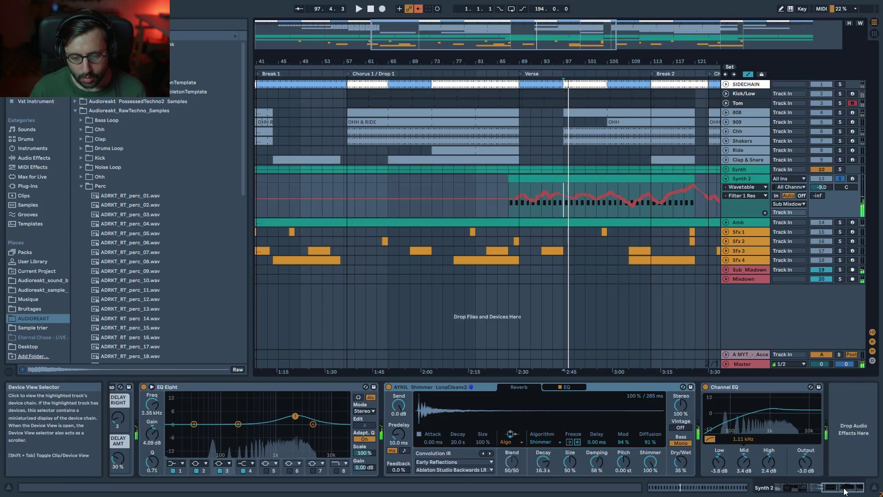
Bring Synth 2's Wavetable device into view and replay the track from bar 97 to examine its filter resonance
{"action": "left_click_drag", "start_coordinate": [847, 489], "coordinate": [803, 489]}
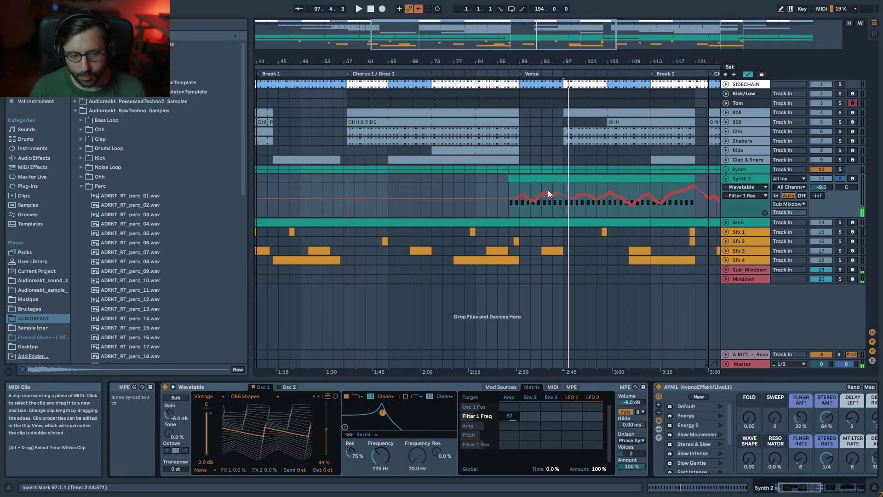
{"action": "key", "text": "space"}
{"action": "key", "text": "space"}
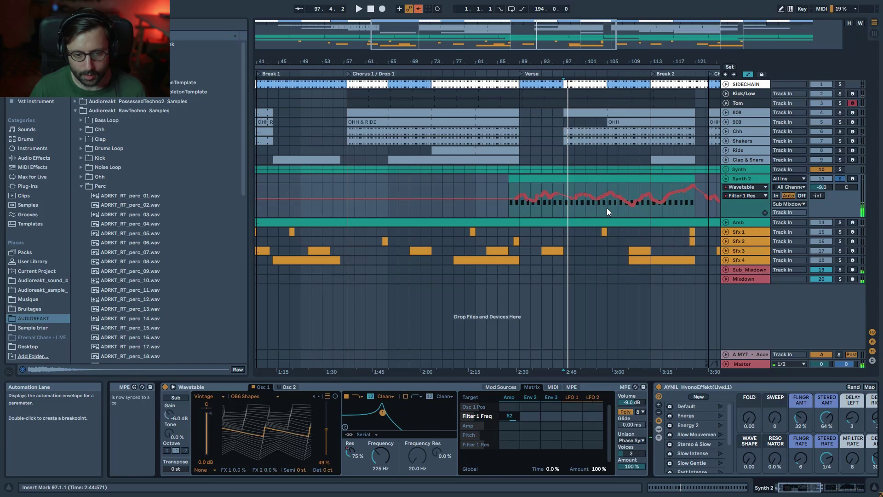
Play the soloed Synth 2 from bars 105 and 117 to examine its rising Filter 1 Res automation, and select its AYNIL HypnoEffekt rack
{"action": "left_click", "coordinate": [606, 208]}
{"action": "key", "text": "space"}
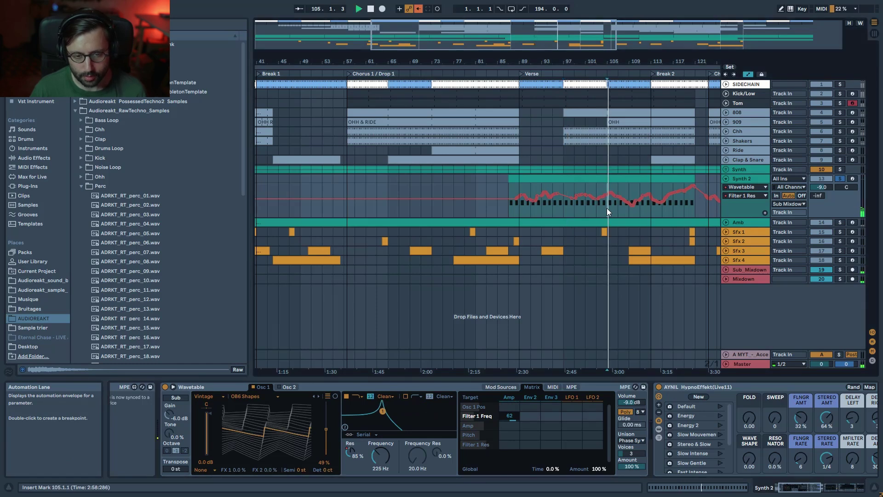
{"action": "left_click", "coordinate": [677, 205]}
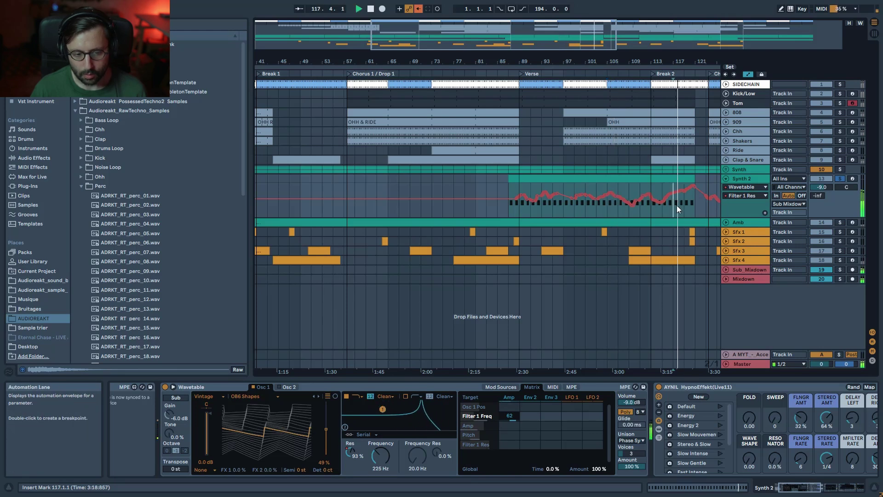
{"action": "left_click", "coordinate": [680, 205]}
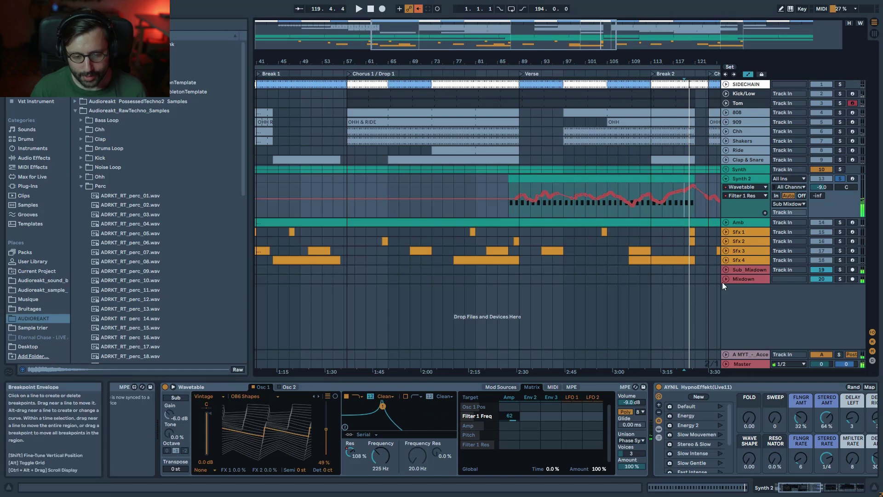
{"action": "left_click", "coordinate": [711, 389]}
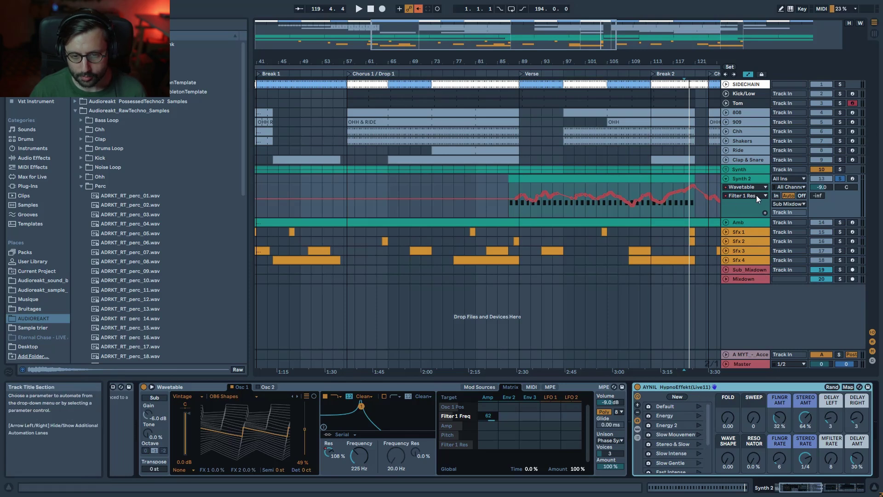
{"action": "left_click", "coordinate": [727, 170]}
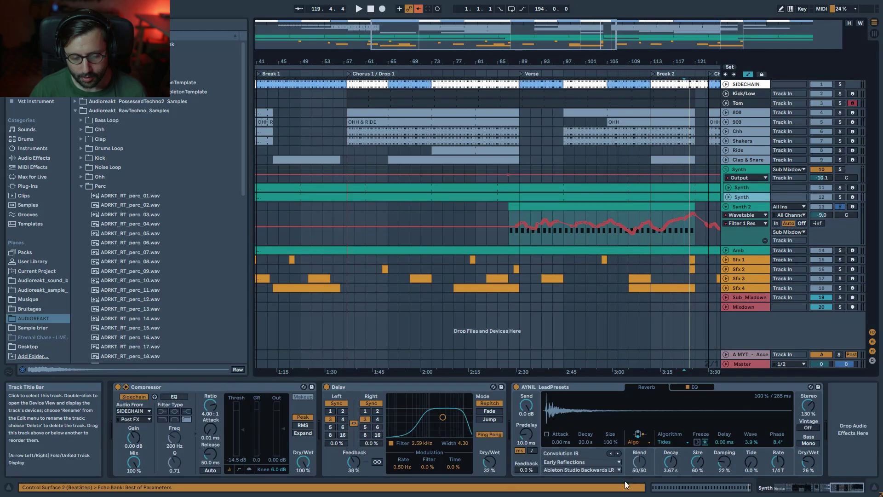
{"action": "left_click", "coordinate": [822, 491]}
{"action": "left_click_drag", "start_coordinate": [821, 489], "coordinate": [817, 488]}
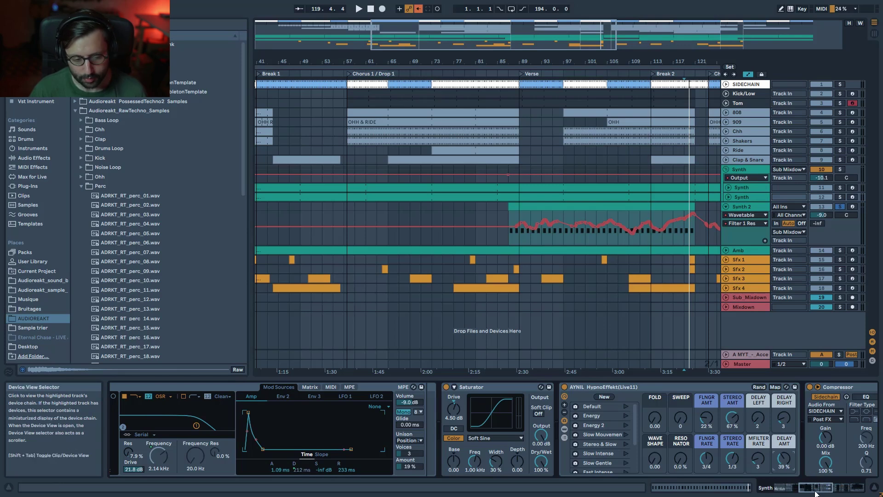
{"action": "left_click", "coordinate": [800, 492]}
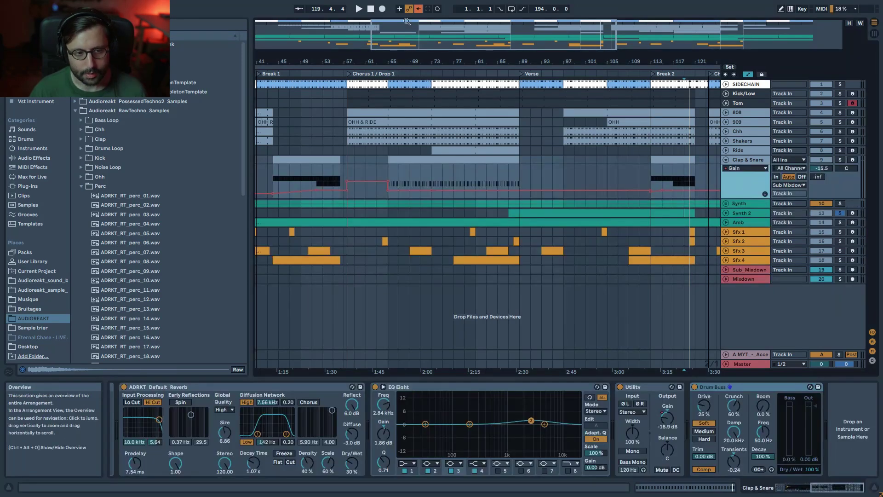
Fold the Clap & Snare track and inspect the automation lanes of Sub_Mixdown and Mixdown across the whole arrangement
{"action": "scroll", "coordinate": [403, 309], "scroll_direction": "down", "scroll_amount": 3}
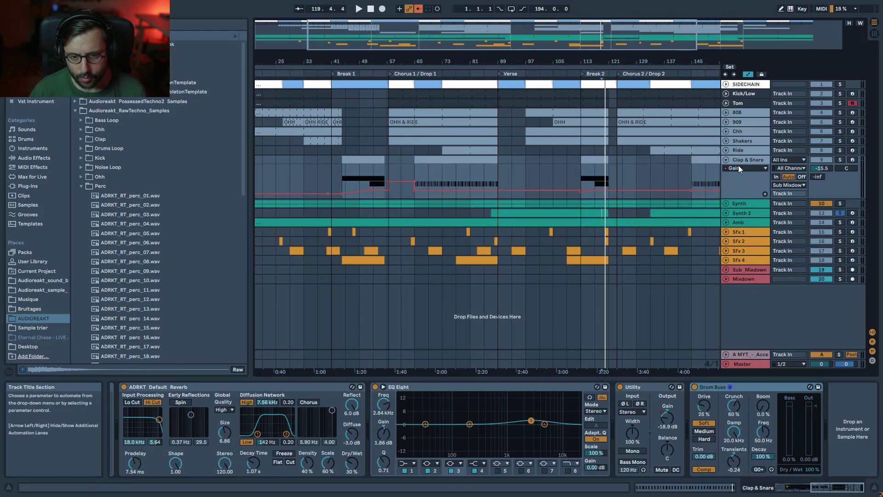
{"action": "left_click", "coordinate": [727, 160]}
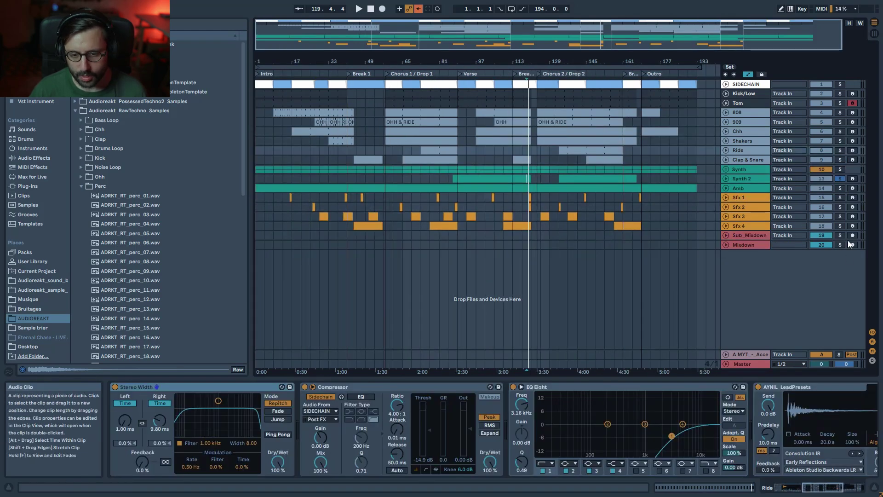
{"action": "left_click", "coordinate": [727, 235]}
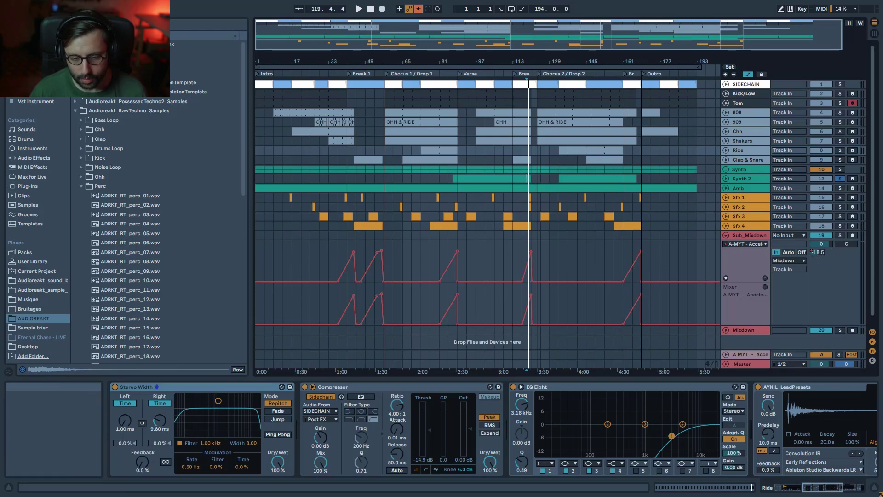
{"action": "left_click", "coordinate": [727, 236]}
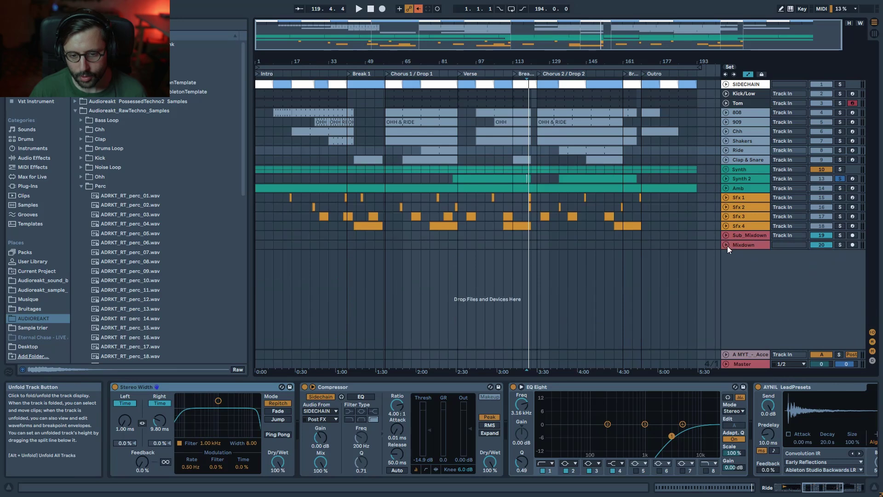
{"action": "left_click", "coordinate": [727, 245]}
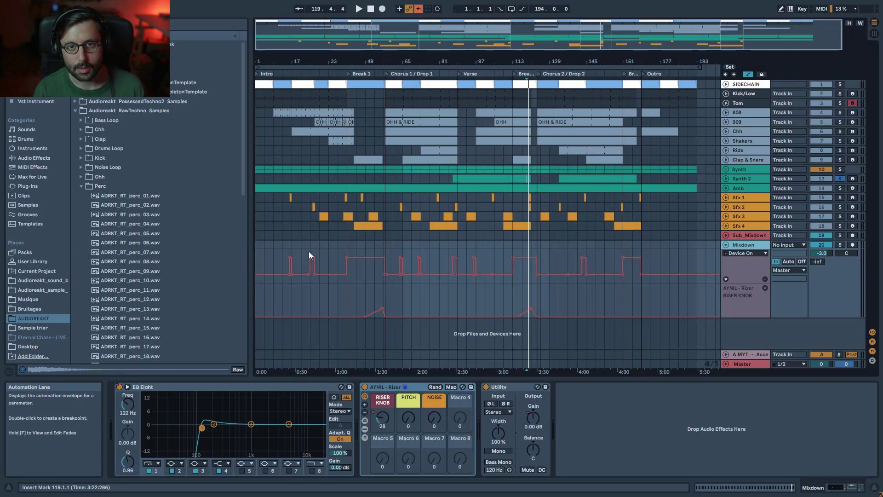
Open the 808 track's first MIDI clip at bar 9 to examine its closed hi-hat notes, and play the track soloed
{"action": "left_click", "coordinate": [739, 112]}
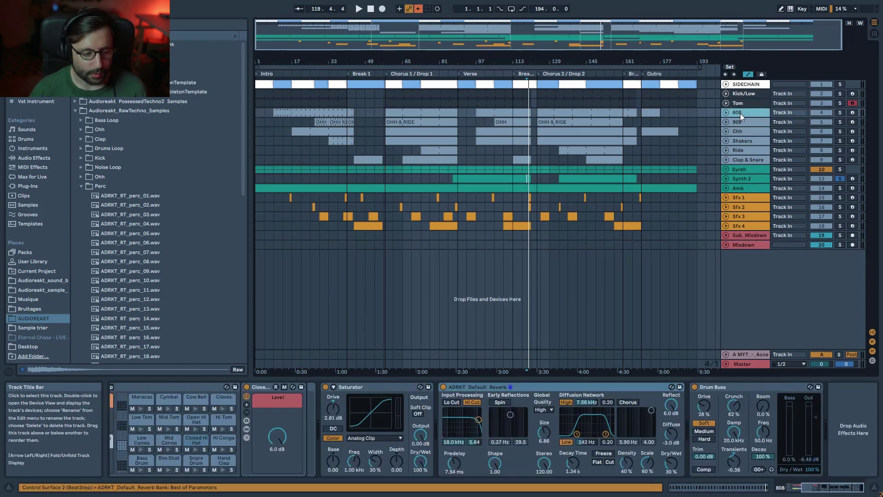
{"action": "double_click", "coordinate": [281, 114]}
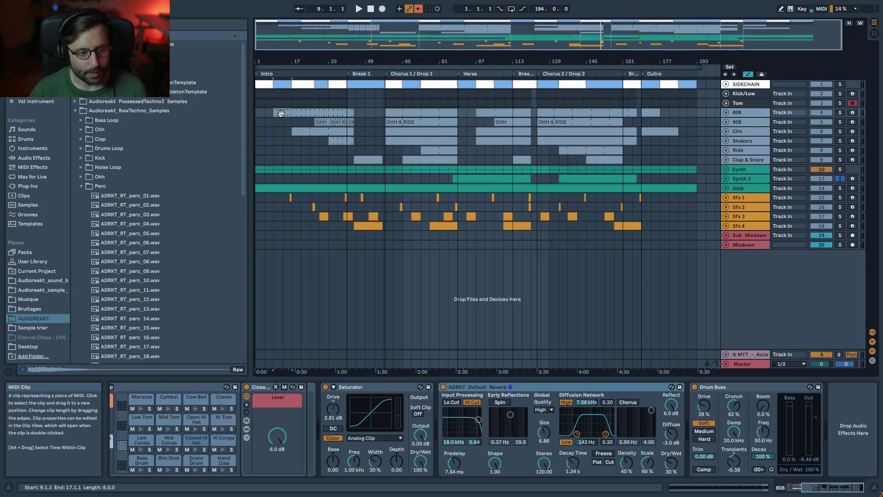
{"action": "left_click", "coordinate": [857, 358]}
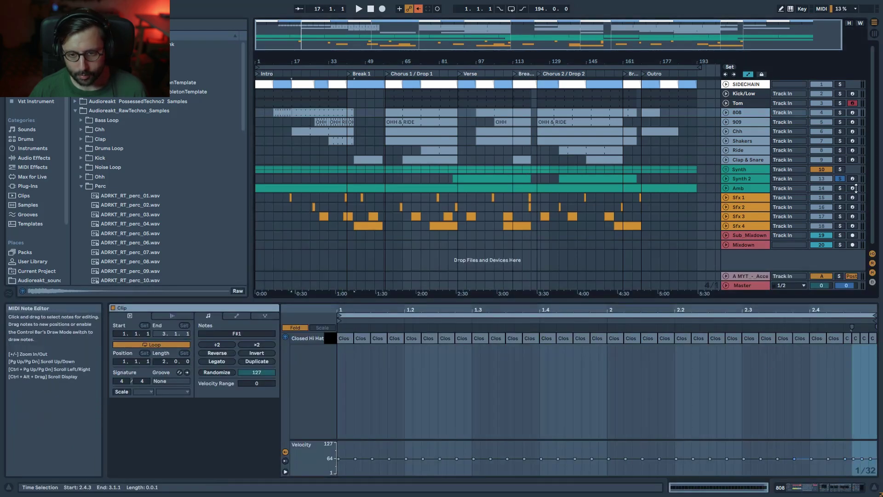
{"action": "left_click", "coordinate": [840, 113]}
{"action": "key", "text": "space"}
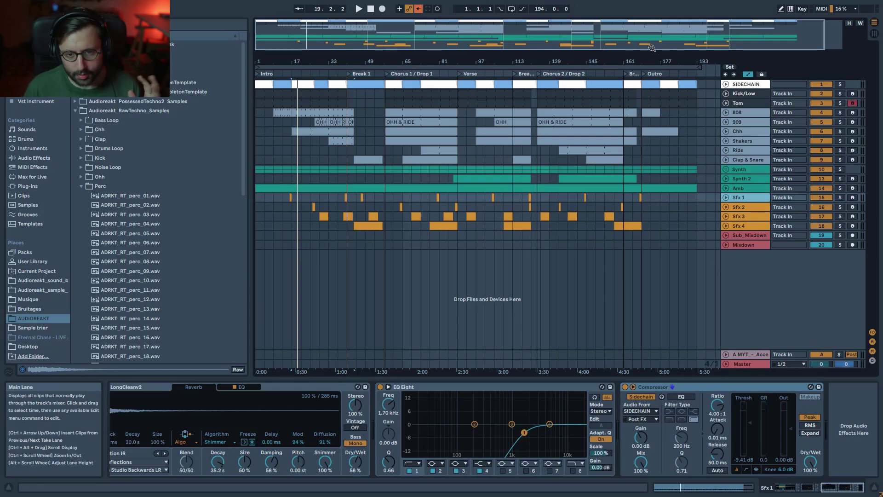
Solo Kick/Low and play it from bar 17, comparing the sound with its Drum Buss and AYNIL KickPunch rack bypassed and active
{"action": "left_click", "coordinate": [741, 92]}
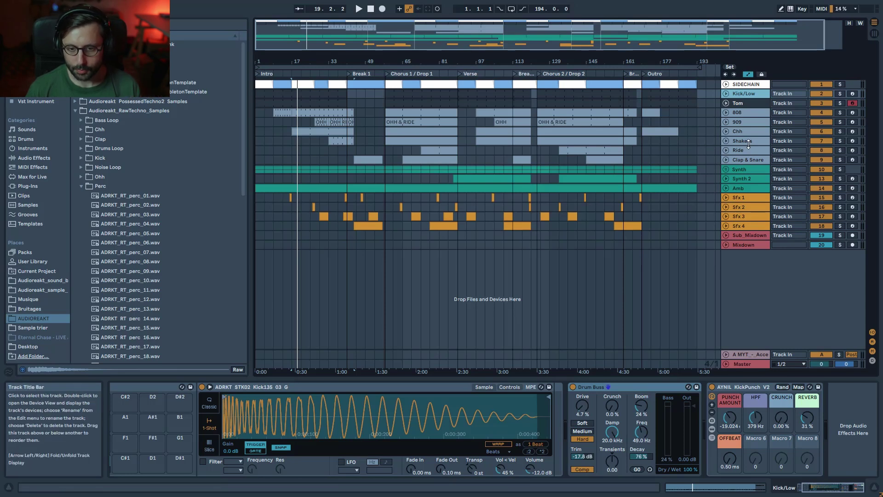
{"action": "key", "text": "Tab"}
{"action": "key", "text": "Tab"}
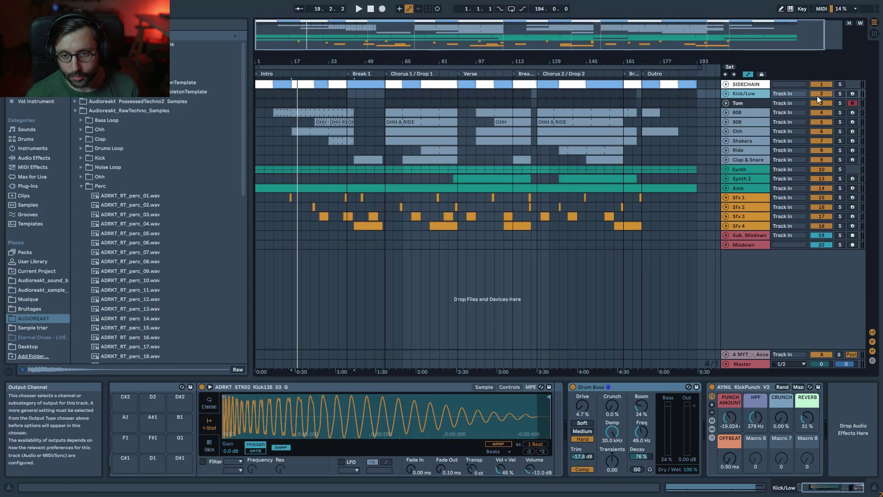
{"action": "left_click", "coordinate": [841, 94]}
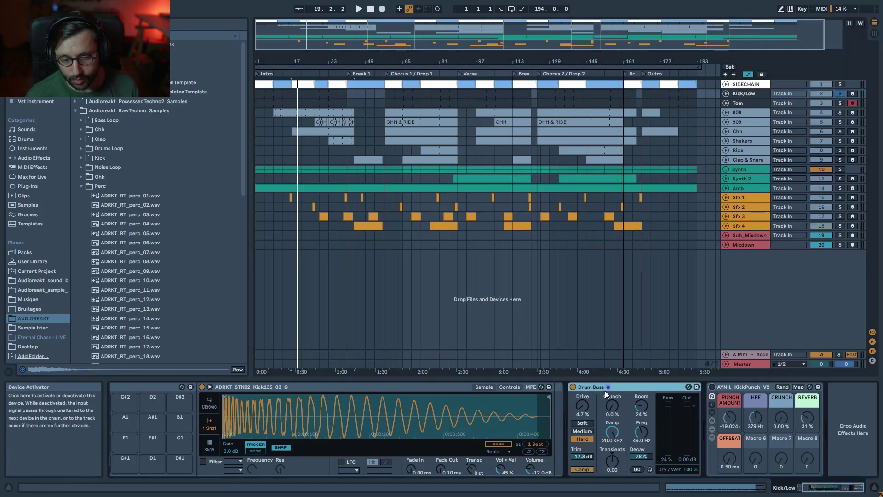
{"action": "key", "text": "space"}
{"action": "left_click", "coordinate": [574, 387]}
{"action": "left_click", "coordinate": [574, 387]}
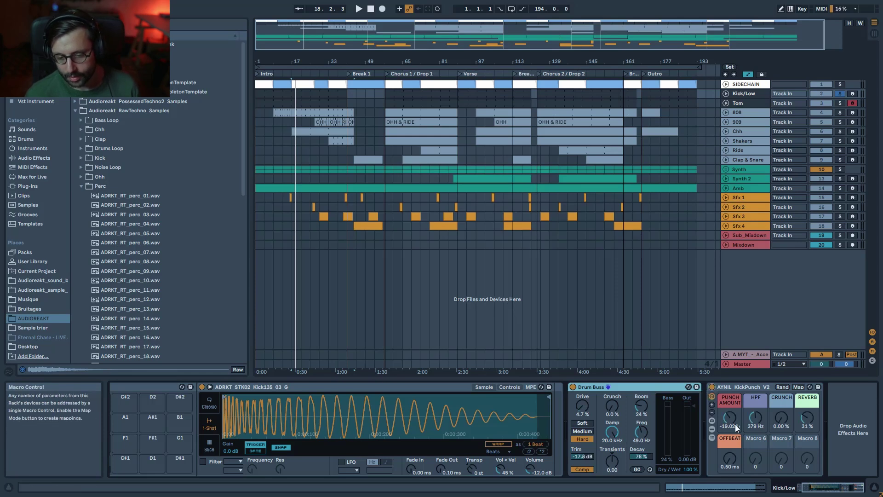
{"action": "key", "text": "space"}
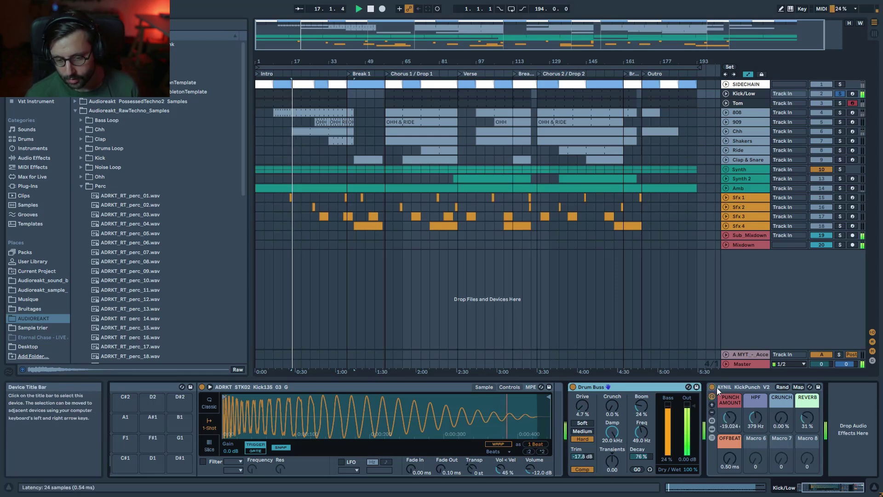
{"action": "left_click", "coordinate": [712, 387]}
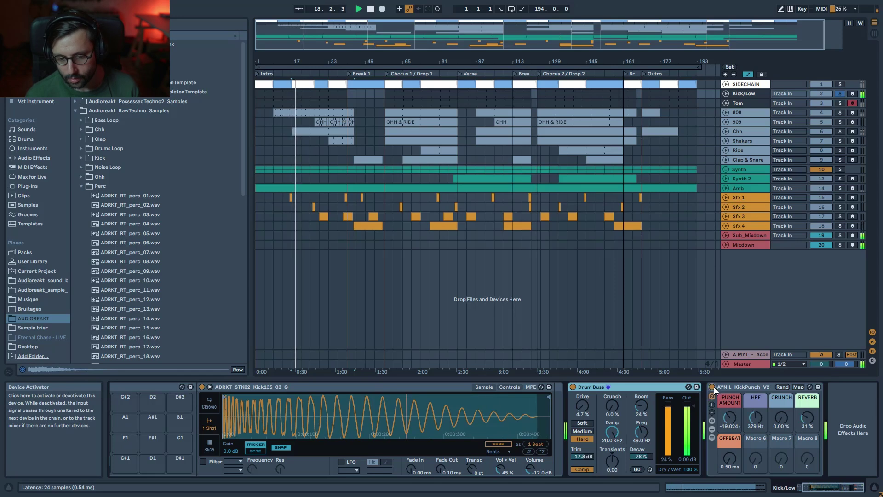
Solo the Tom track and play it while examining its Compressor, EQ Eight, Reverb and Utility devices
{"action": "left_click", "coordinate": [752, 103]}
{"action": "left_click", "coordinate": [841, 103]}
{"action": "left_click", "coordinate": [824, 488]}
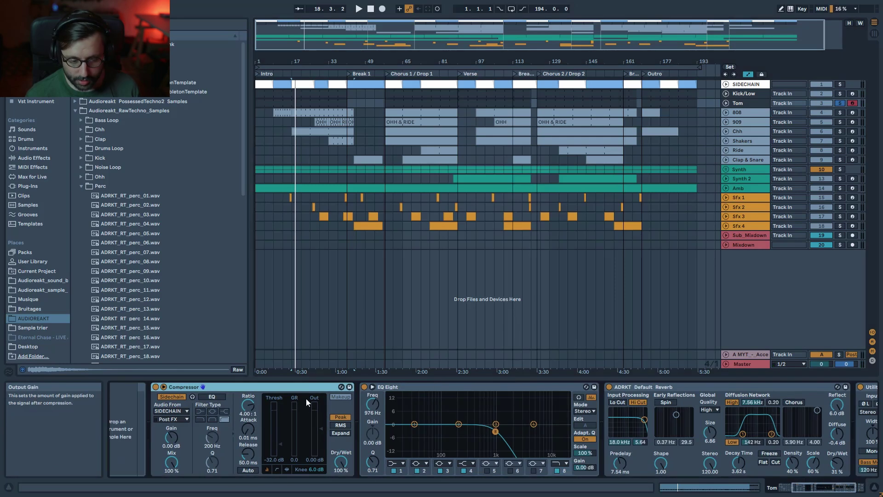
{"action": "left_click", "coordinate": [810, 490]}
{"action": "key", "text": "space"}
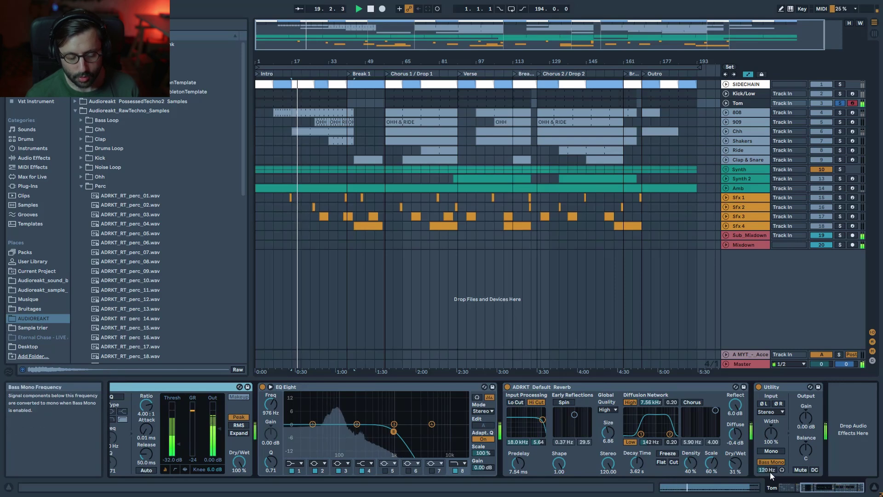
Solo the 808 and play it from bar 17, comparing Drum Buss bypassed and active and Damp at 9.91 kHz and 20.0 kHz
{"action": "left_click", "coordinate": [828, 111]}
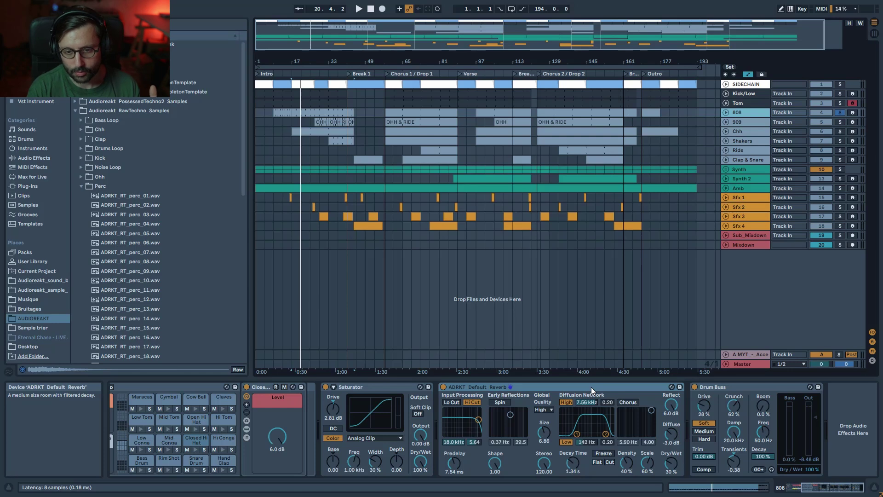
{"action": "left_click", "coordinate": [718, 388]}
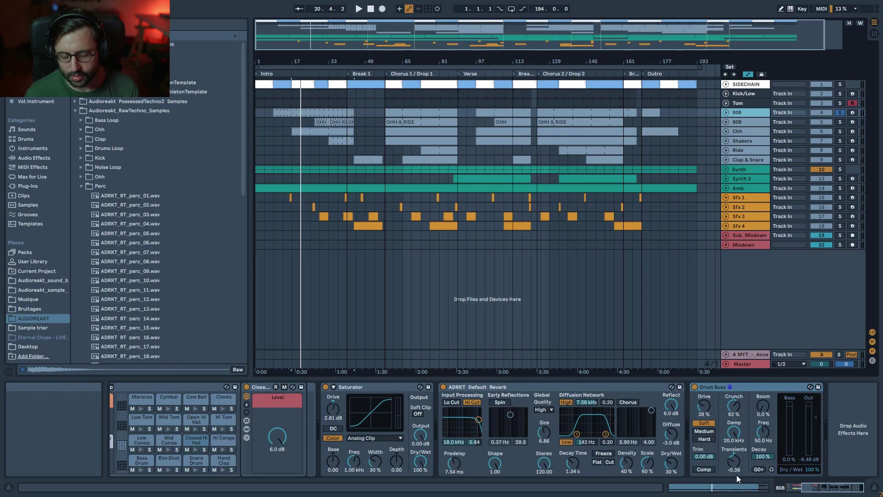
{"action": "left_click", "coordinate": [736, 433]}
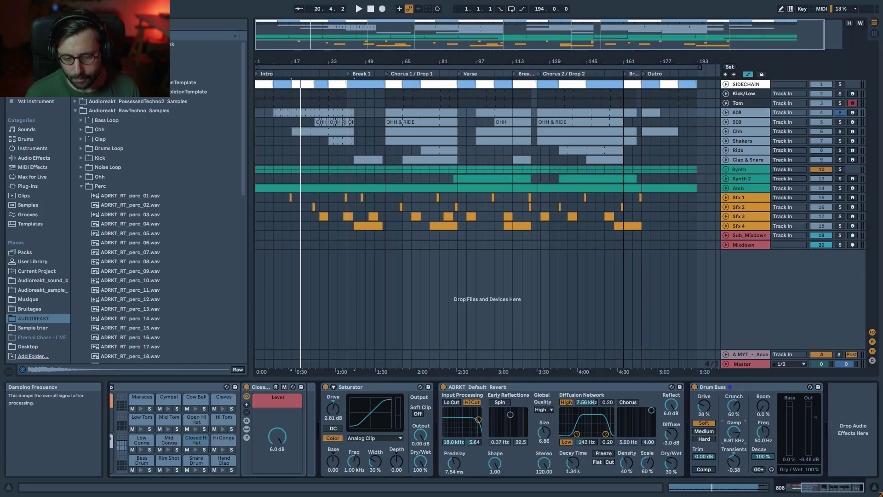
{"action": "key", "text": "space"}
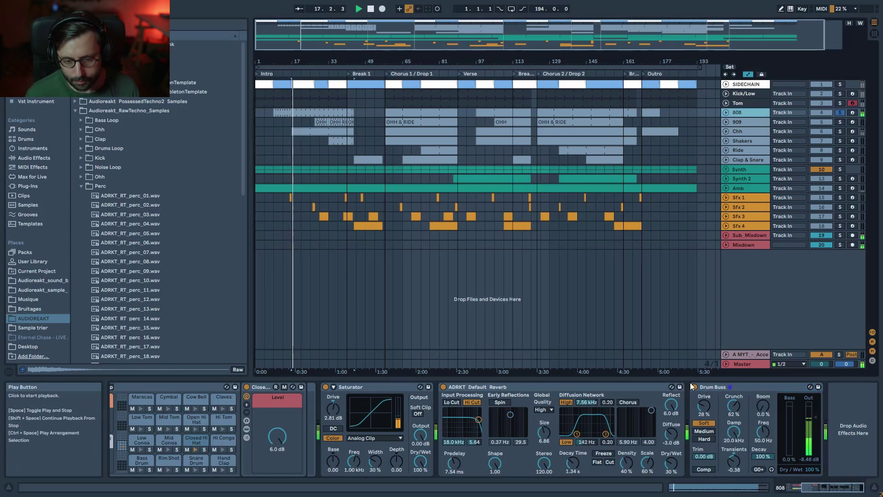
{"action": "left_click", "coordinate": [695, 388]}
{"action": "left_click", "coordinate": [695, 387]}
{"action": "mouse_move", "coordinate": [736, 434]}
{"action": "left_mouse_down"}
{"action": "mouse_move", "coordinate": [736, 448]}
{"action": "mouse_move", "coordinate": [734, 431]}
{"action": "left_mouse_up"}
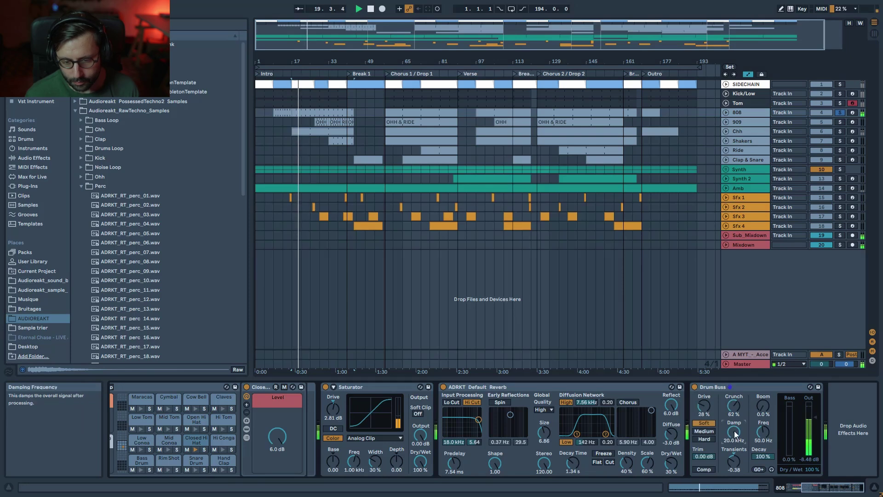
Reset the 808 Drum Buss Transients to 0.00 and replay the soloed track from bar 17
{"action": "double_click", "coordinate": [733, 462]}
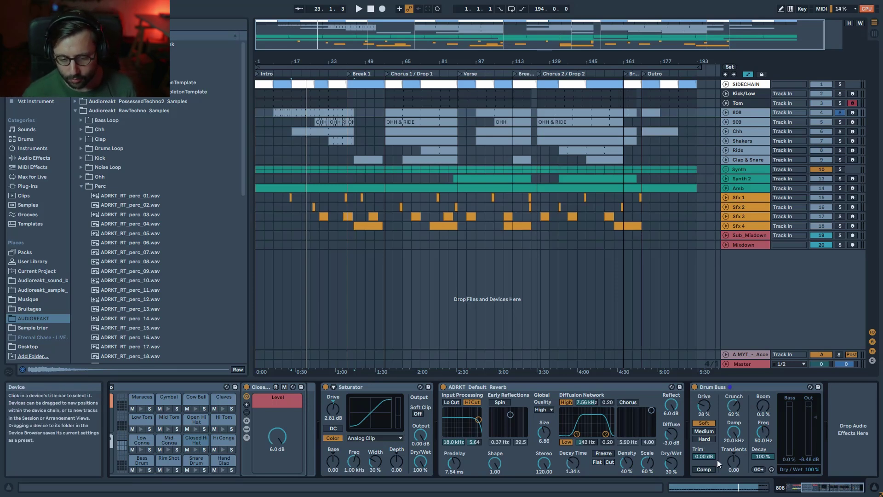
{"action": "left_click", "coordinate": [359, 8]}
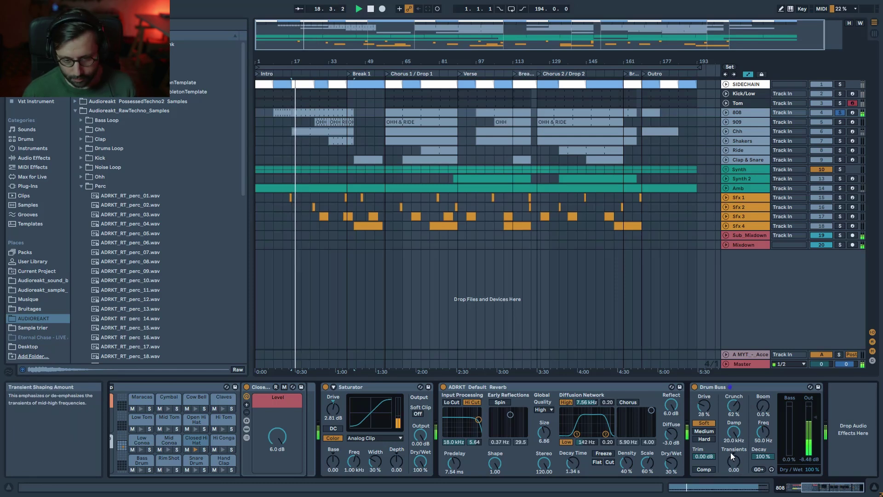
{"action": "key", "text": "z"}
{"action": "key", "text": "z"}
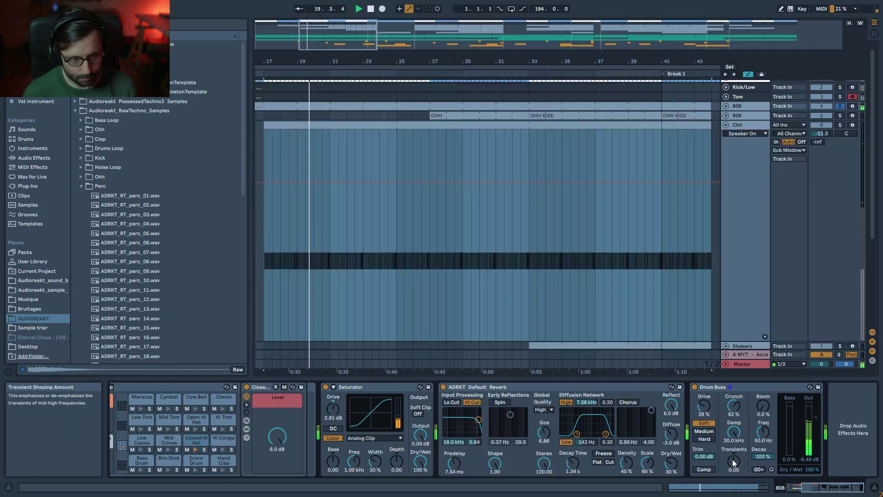
{"action": "key", "text": "x"}
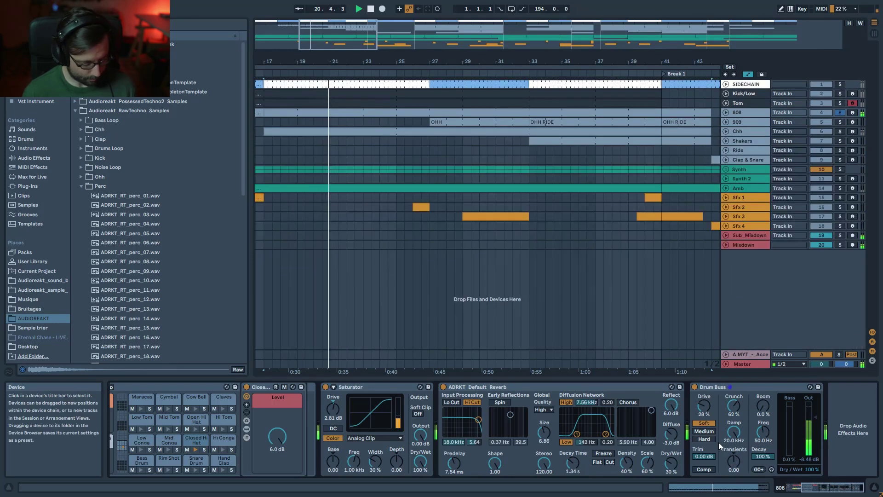
Bring most of the arrangement back into view and examine the 909 track's EQ Eight and AYNIL LeadPresets reverb
{"action": "left_click_drag", "start_coordinate": [358, 36], "coordinate": [358, 12]}
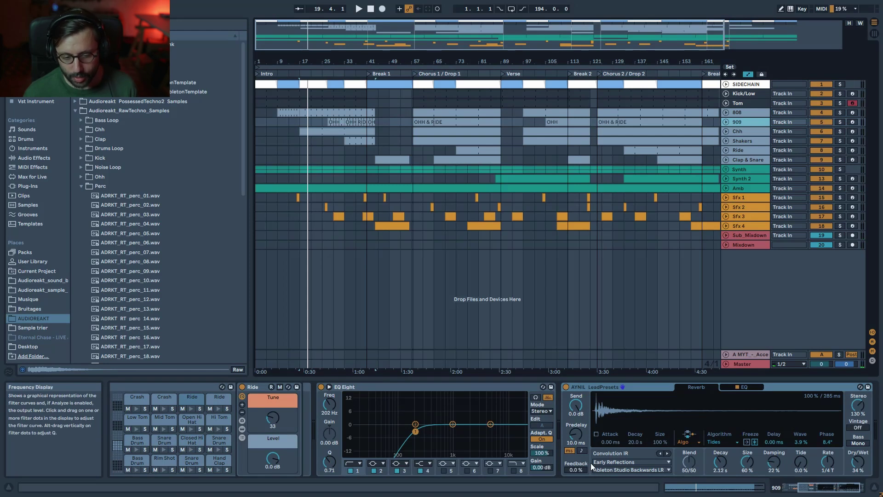
{"action": "left_click", "coordinate": [837, 489]}
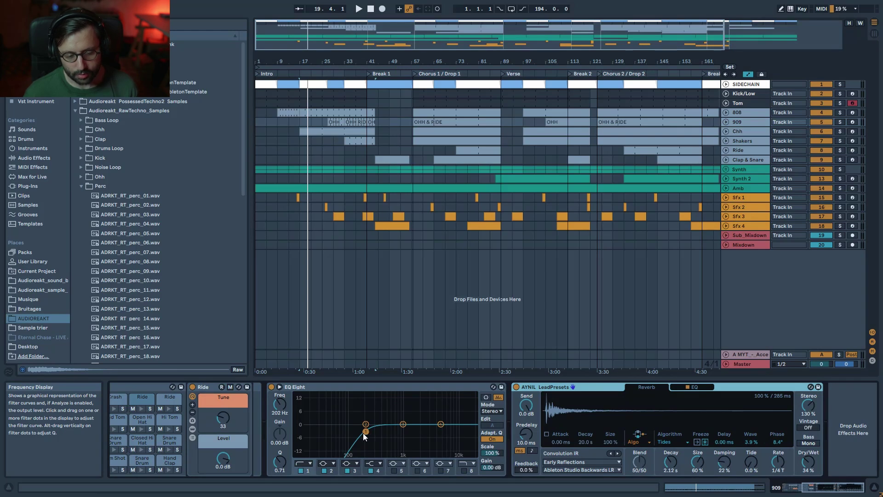
Examine the Chh track's drum rack and the Shakers track's Amp, Shifter, Redux and Filter Delay devices
{"action": "left_click", "coordinate": [753, 129]}
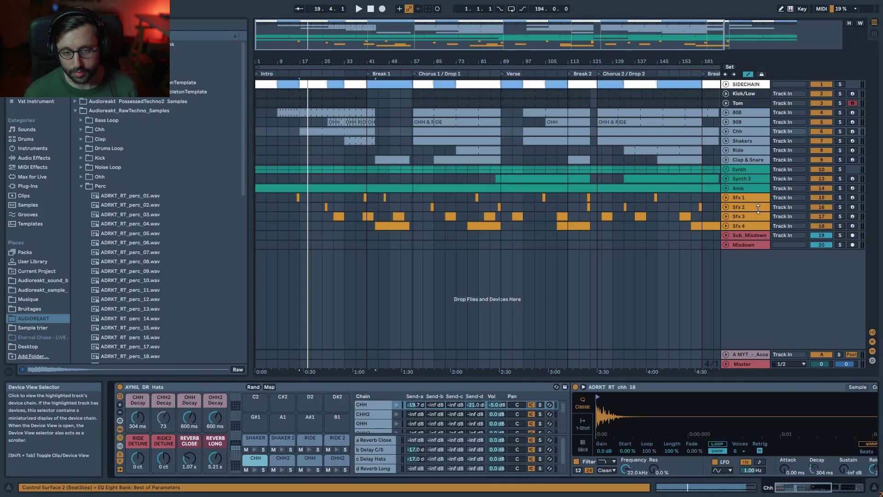
{"action": "left_click", "coordinate": [745, 139]}
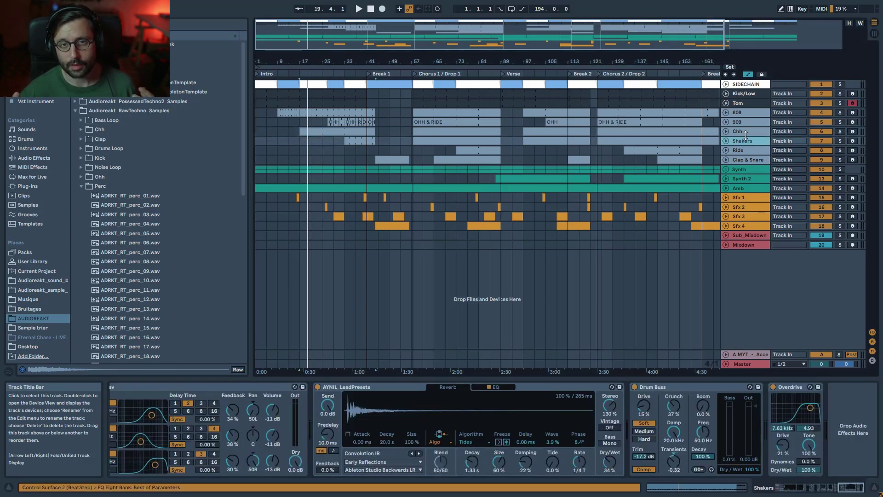
{"action": "left_click", "coordinate": [389, 355]}
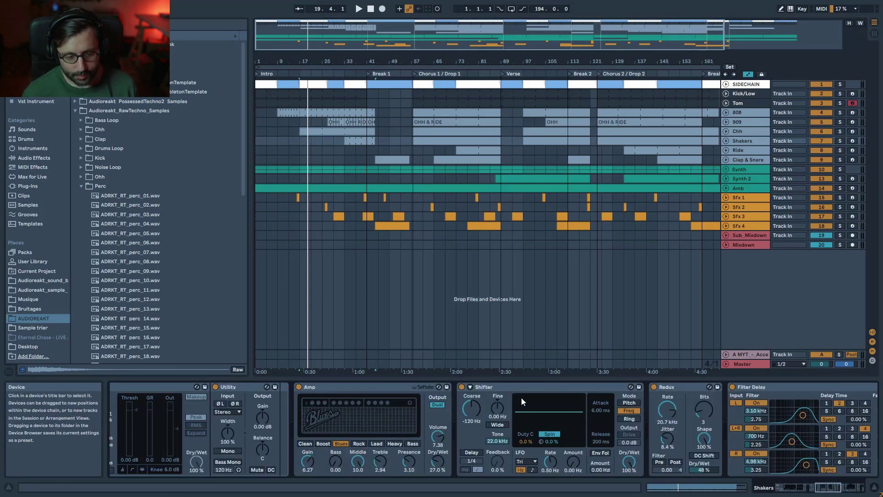
{"action": "left_click", "coordinate": [370, 388]}
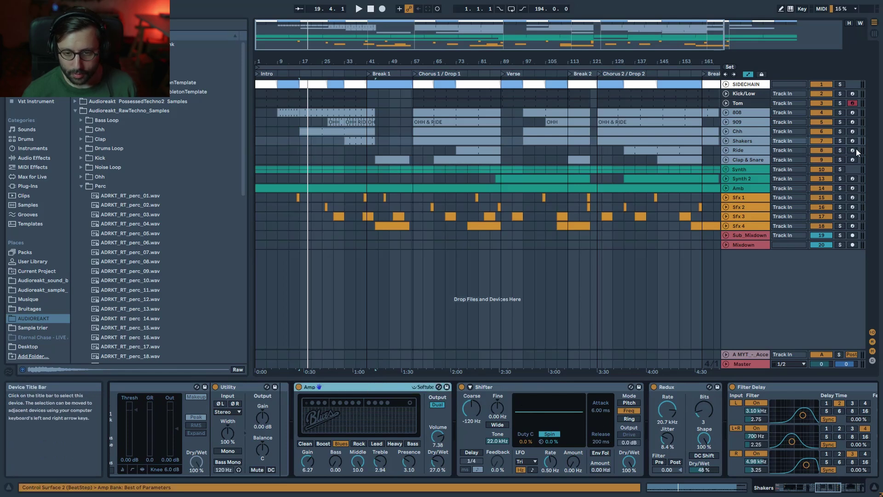
Solo the Shakers track and play it from bar 33
{"action": "left_click", "coordinate": [841, 141]}
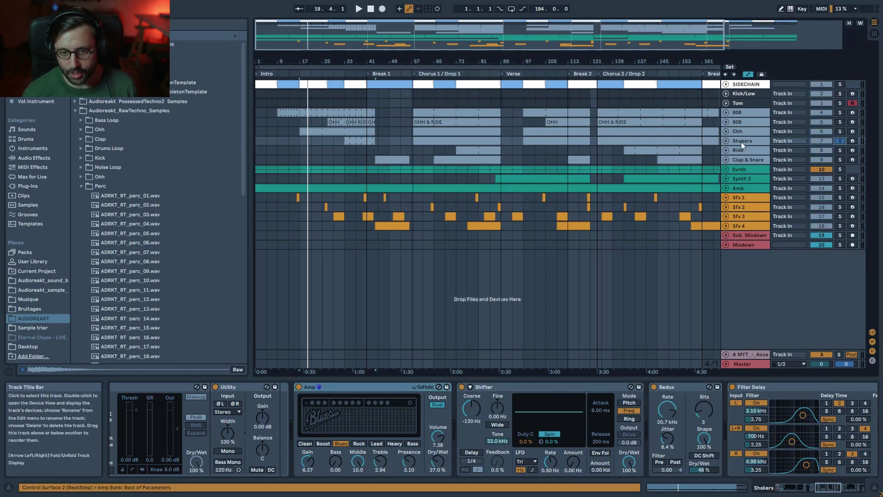
{"action": "key", "text": "space"}
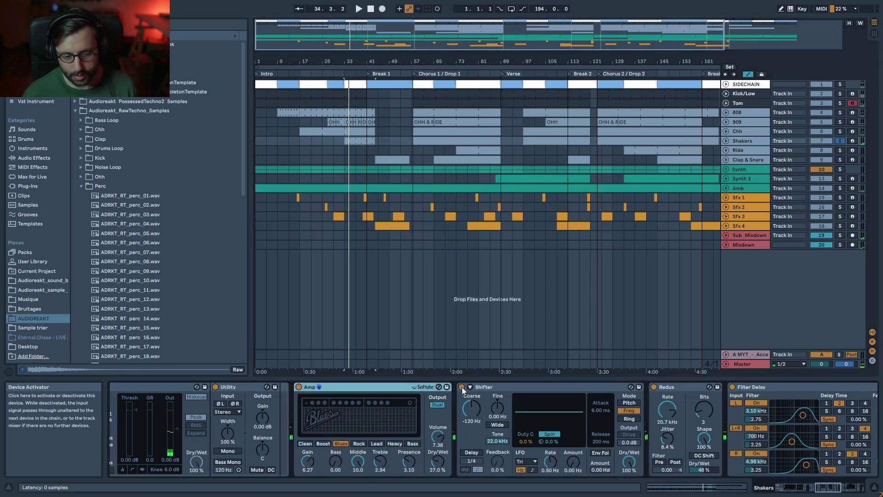
{"action": "key", "text": "space"}
{"action": "key", "text": "space"}
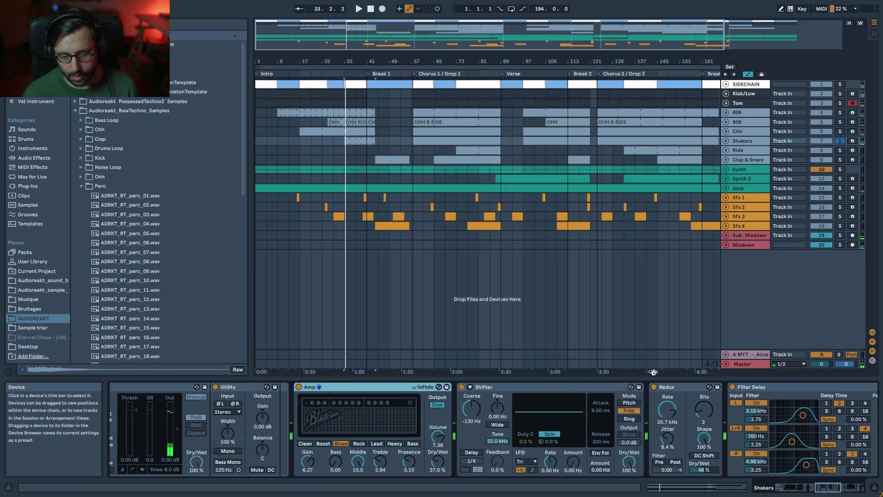
Play the soloed Shakers from bar 33, comparing Redux bypassed and active
{"action": "left_click", "coordinate": [658, 388]}
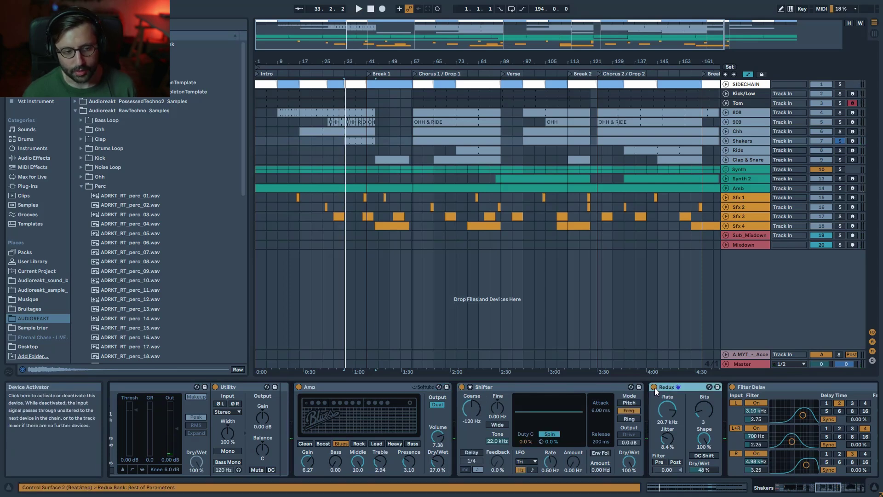
{"action": "left_click", "coordinate": [655, 388]}
{"action": "key", "text": "space"}
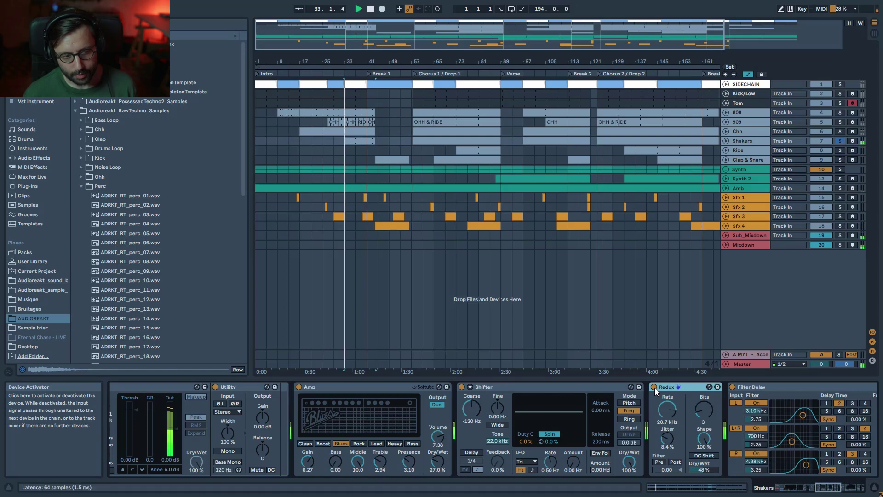
{"action": "left_click", "coordinate": [655, 388]}
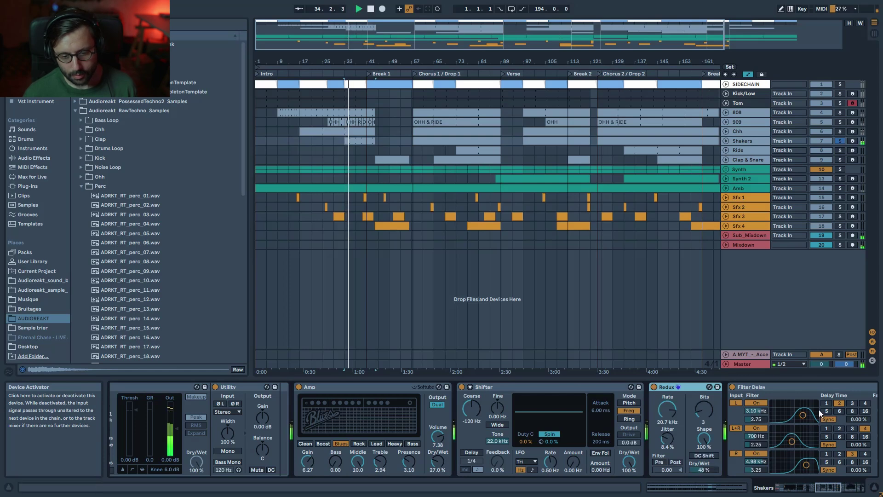
Compare the soloed Shakers with Filter Delay bypassed and active
{"action": "left_click_drag", "start_coordinate": [823, 489], "coordinate": [836, 490]}
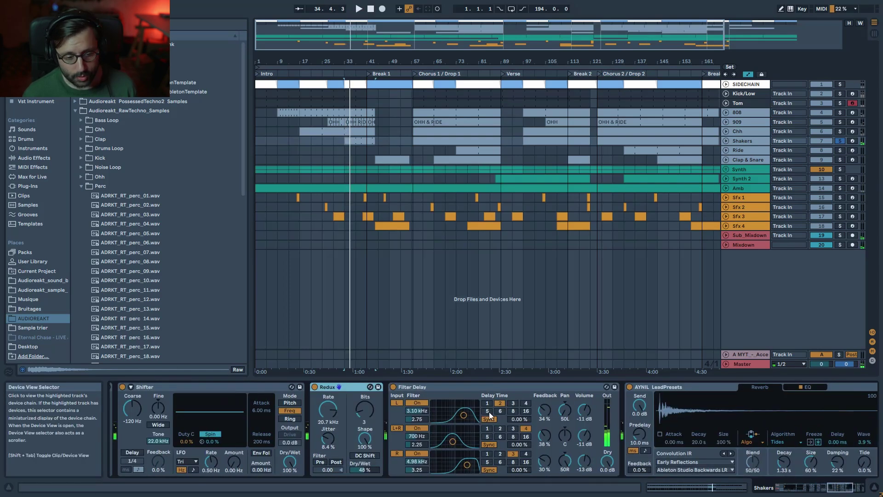
{"action": "left_click", "coordinate": [393, 386]}
{"action": "key", "text": "space"}
{"action": "left_click", "coordinate": [394, 387]}
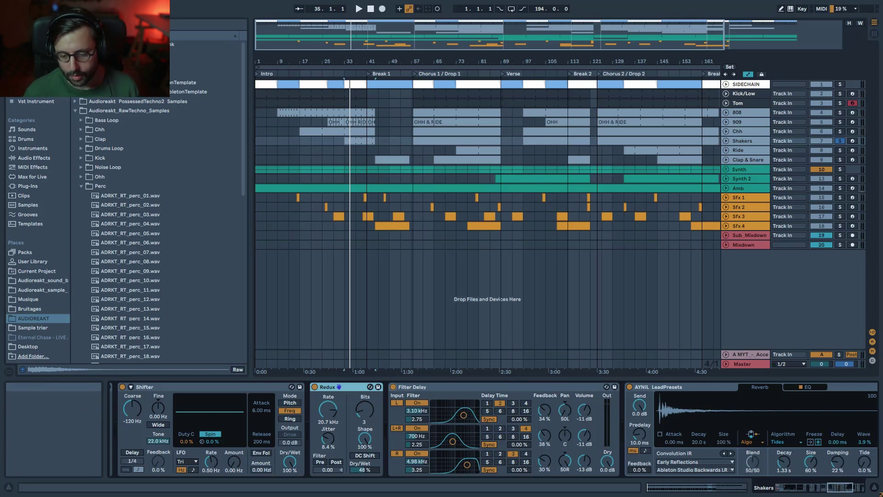
Replay the Shakers from bar 33 with the Overdrive at the end of the chain bypassed and active
{"action": "scroll", "coordinate": [661, 393], "scroll_direction": "right", "scroll_amount": 5}
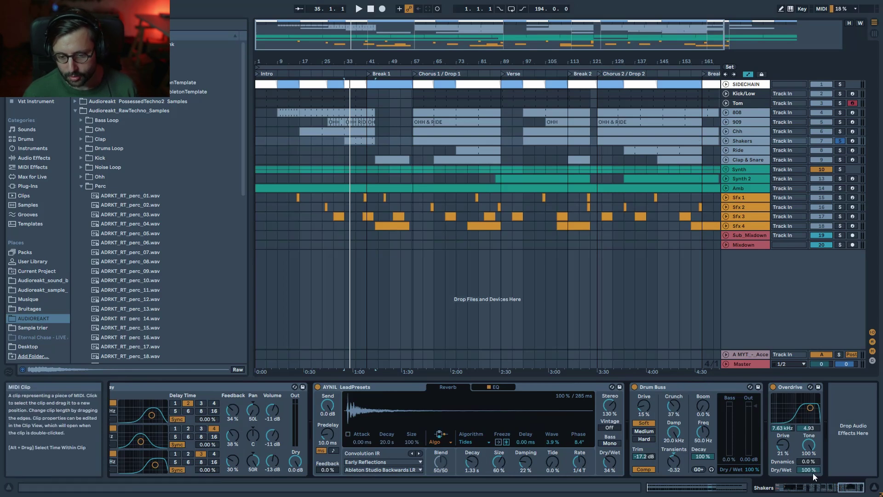
{"action": "left_click", "coordinate": [774, 388]}
{"action": "key", "text": "space"}
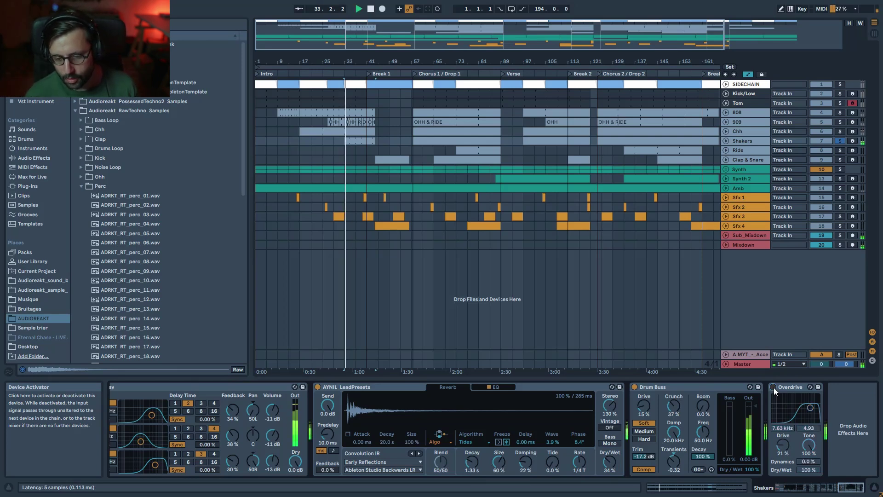
{"action": "left_click", "coordinate": [774, 388]}
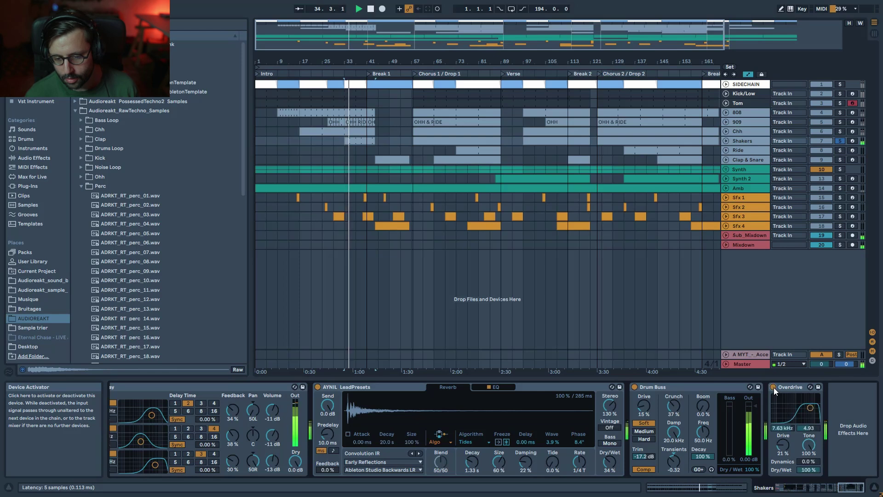
{"action": "key", "text": "space"}
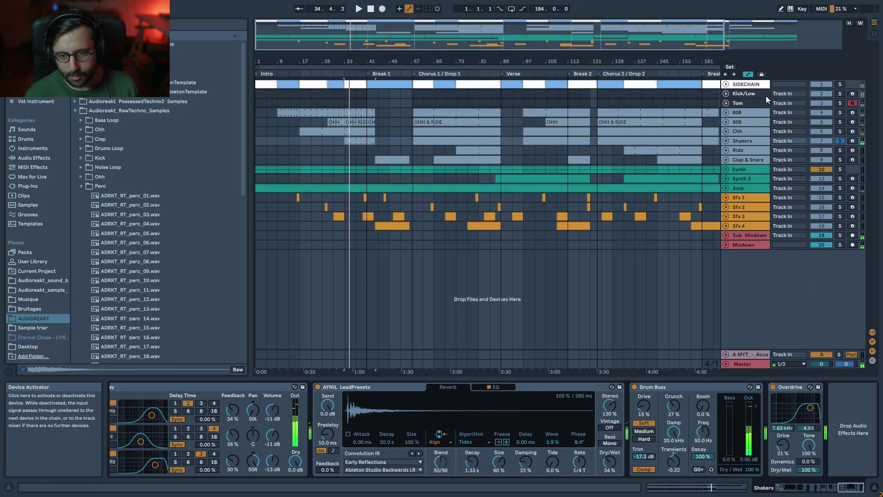
Solo the Ride track and examine its Stereo Width, Compressor, EQ Eight, AYNIL LeadPresets reverb and Drum Buss
{"action": "left_click", "coordinate": [838, 151]}
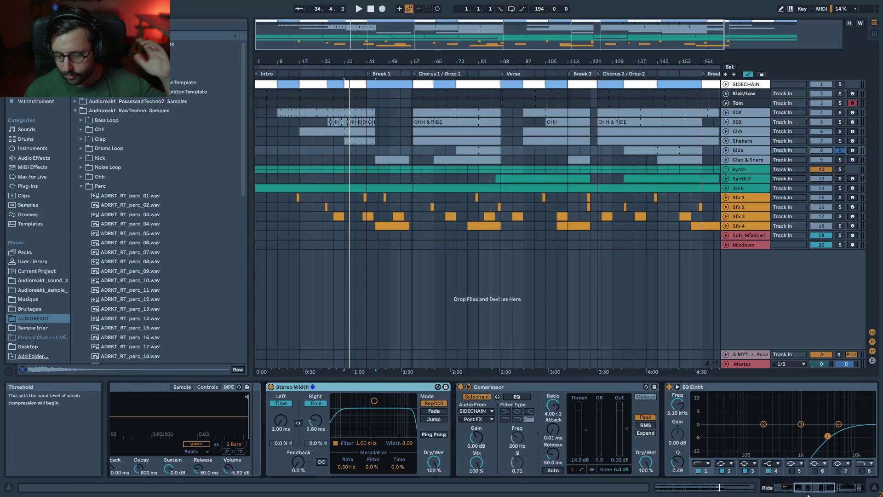
{"action": "left_click_drag", "start_coordinate": [818, 490], "coordinate": [835, 483]}
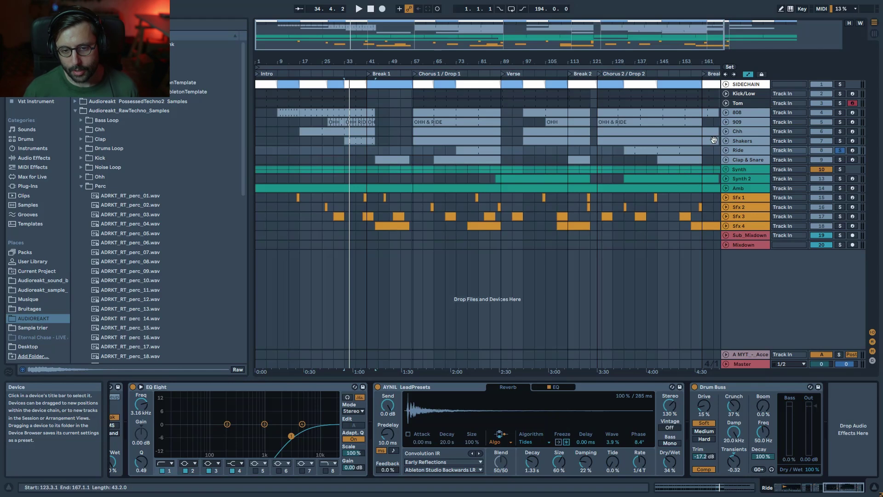
Unfold and solo the Synth group, and compare its Delay and AYNIL LeadPresets reverb with the 808 and 909 chains
{"action": "left_click", "coordinate": [733, 170]}
{"action": "key", "text": "Right"}
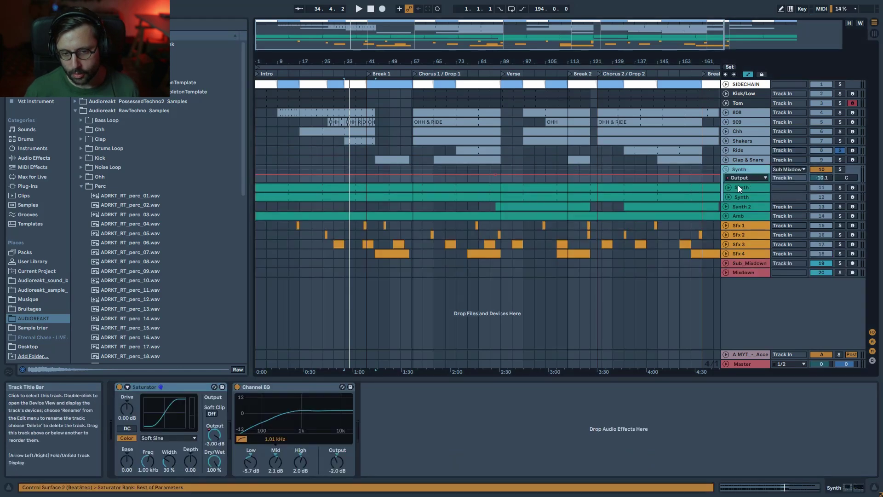
{"action": "left_click", "coordinate": [840, 169]}
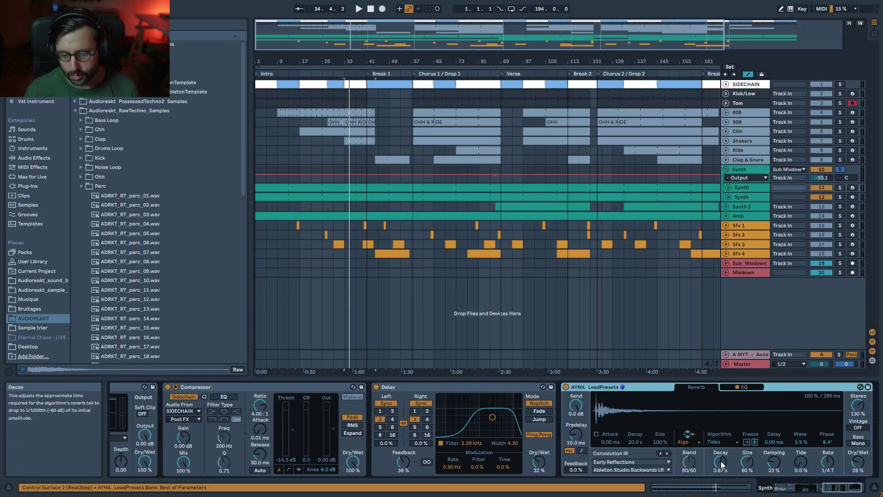
{"action": "left_click", "coordinate": [752, 115]}
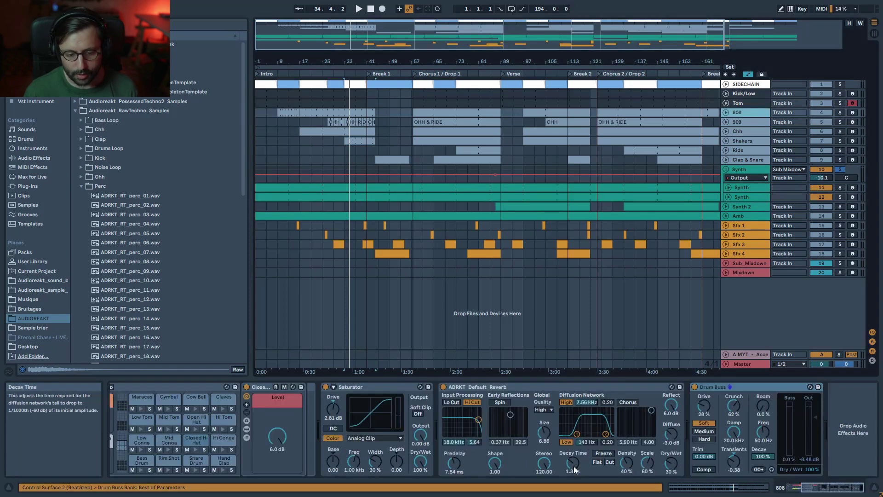
{"action": "left_click", "coordinate": [744, 123]}
Solo the Amb track, examine its EQ Eight and AYNIL Shimmer_LongCleanv2 reverb, and play it from bar 1
{"action": "left_click", "coordinate": [740, 189]}
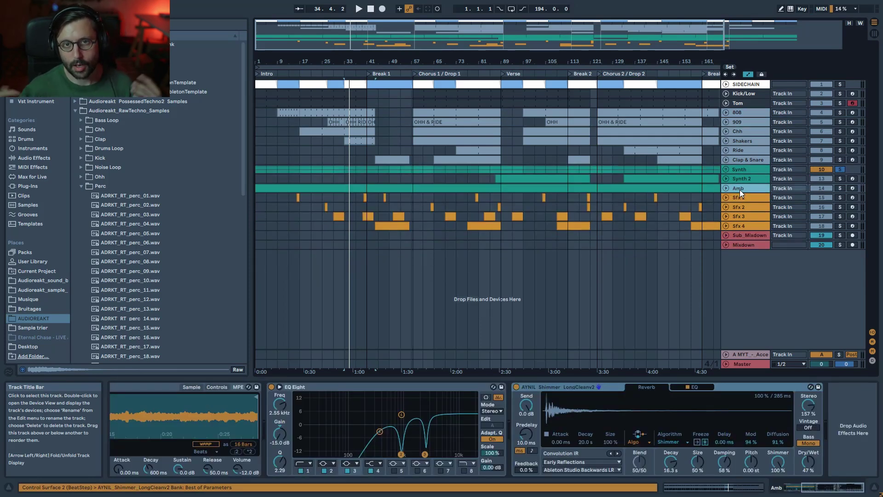
{"action": "left_click", "coordinate": [841, 188]}
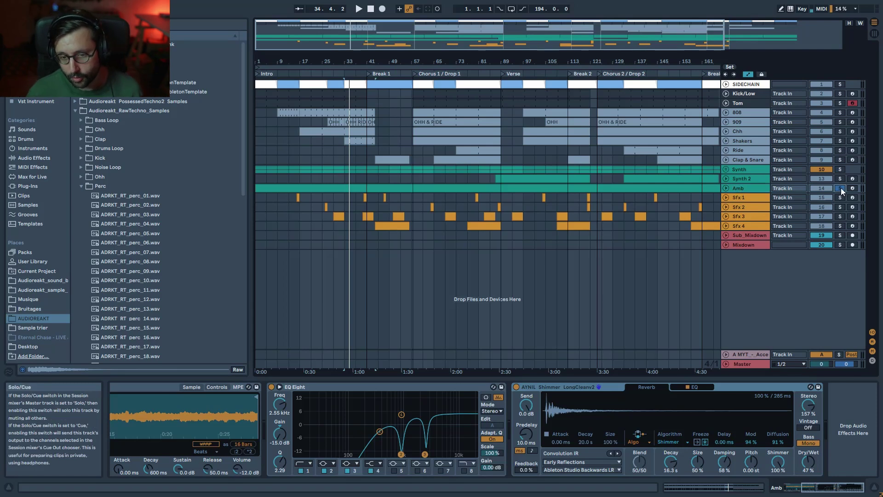
{"action": "left_click", "coordinate": [508, 190]}
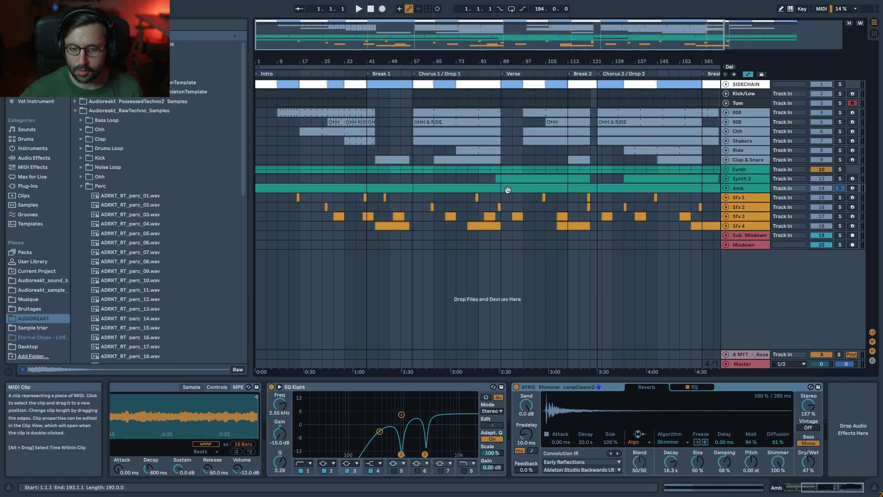
{"action": "key", "text": "space"}
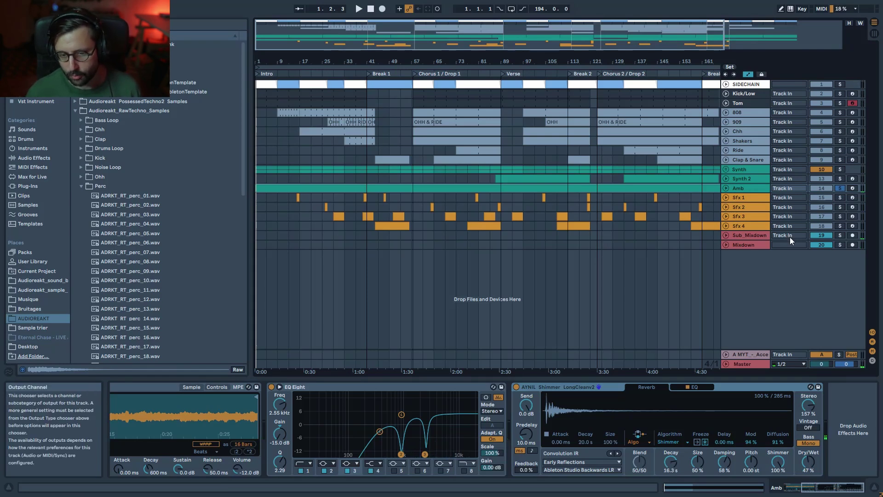
Examine the Sfx 1 track's Utility, shimmer reverb, EQ Eight and Compressor, and revisit the 808 and Synth device chains
{"action": "left_click", "coordinate": [741, 198]}
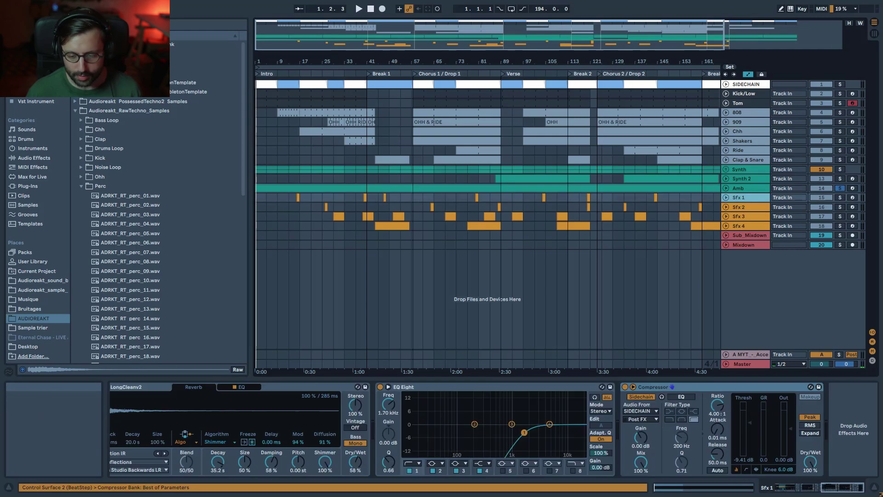
{"action": "left_click_drag", "start_coordinate": [841, 487], "coordinate": [827, 487]}
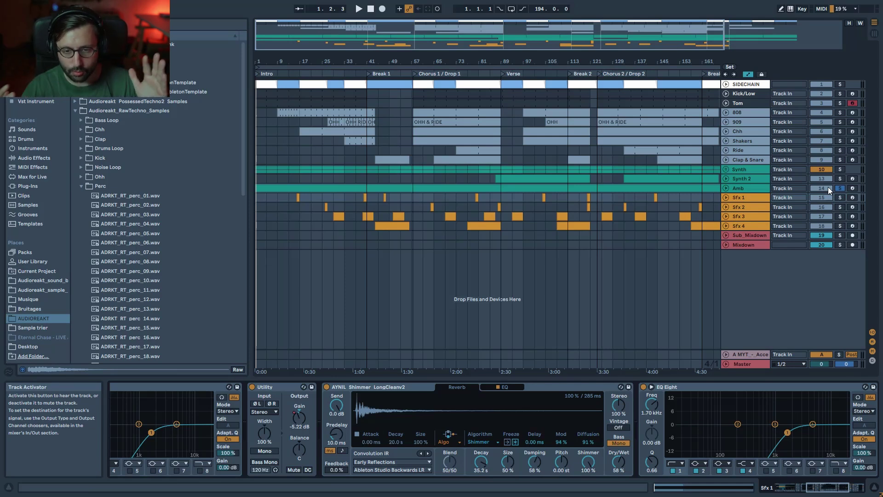
{"action": "left_click", "coordinate": [759, 113]}
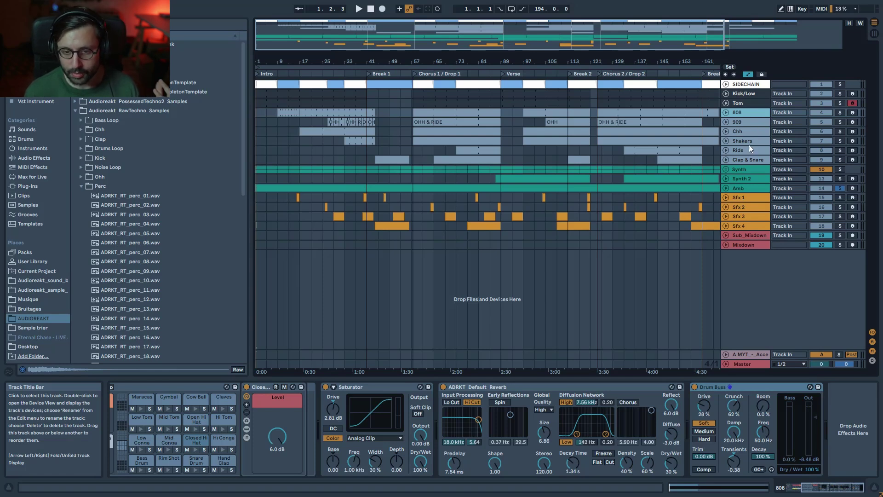
{"action": "left_click", "coordinate": [746, 170]}
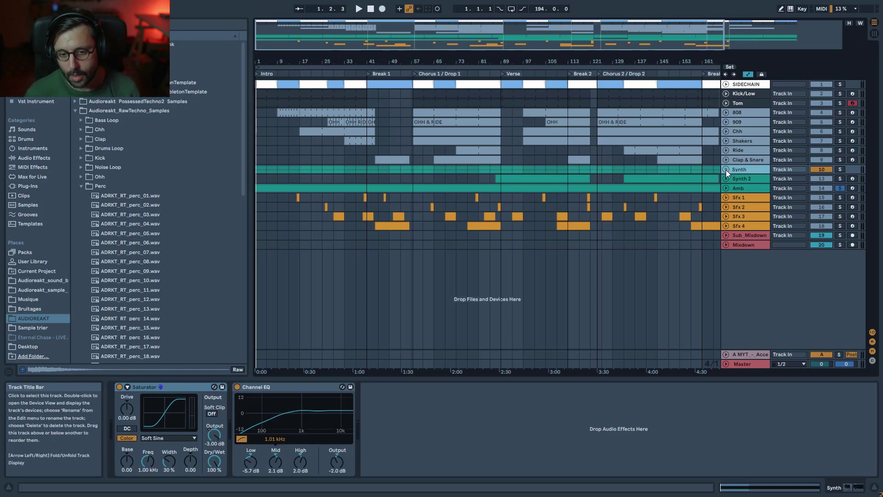
{"action": "double_click", "coordinate": [743, 170]}
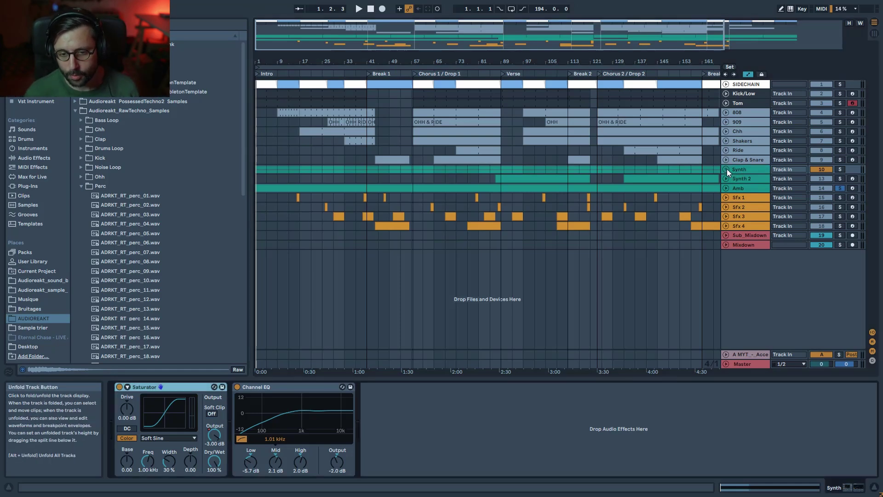
{"action": "left_click", "coordinate": [727, 170]}
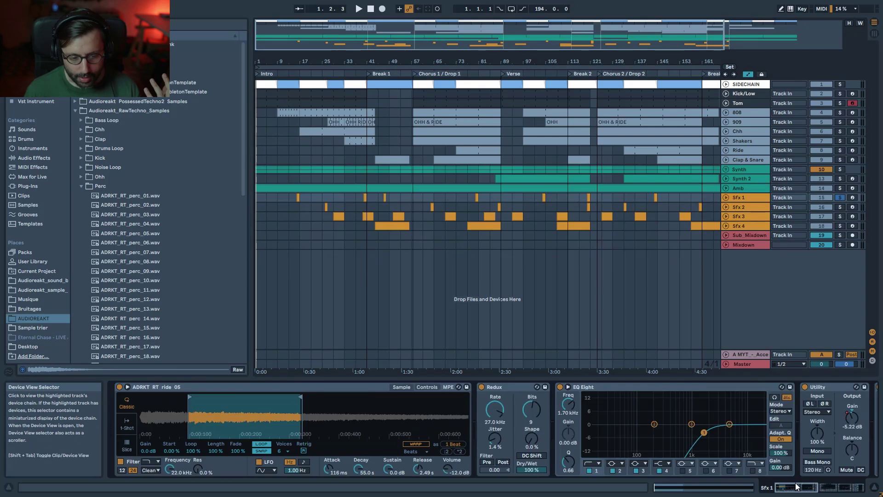
Examine the soloed Sfx 1 track's full device chain and the chain on Sfx 2
{"action": "left_click_drag", "start_coordinate": [803, 487], "coordinate": [844, 483]}
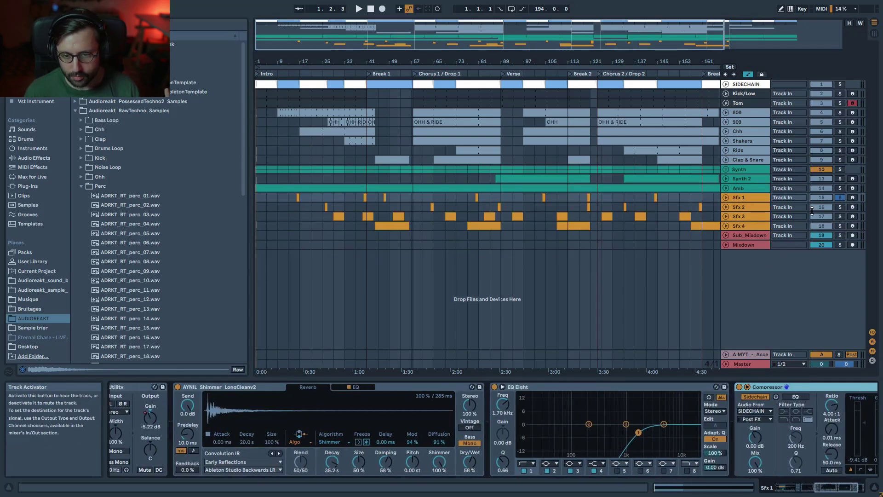
{"action": "left_click", "coordinate": [750, 210]}
{"action": "left_click_drag", "start_coordinate": [782, 485], "coordinate": [804, 493]}
{"action": "left_click_drag", "start_coordinate": [809, 492], "coordinate": [826, 488]}
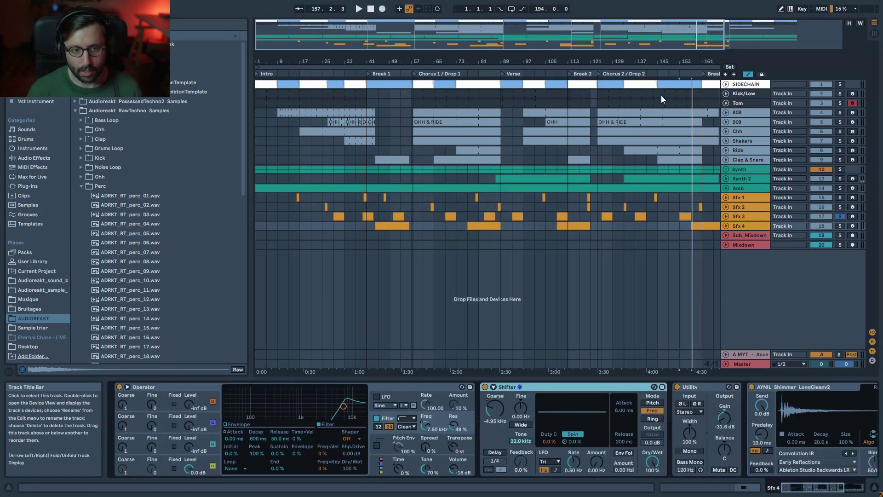
Bring the Outro section into view and examine the Sfx 4 track's Shifter, Utility and AYNIL Shimmer_LongCleanv2 reverb
{"action": "mouse_move", "coordinate": [597, 36]}
{"action": "left_mouse_down"}
{"action": "mouse_move", "coordinate": [597, 24]}
{"action": "mouse_move", "coordinate": [611, 30]}
{"action": "mouse_move", "coordinate": [592, 33]}
{"action": "left_mouse_up"}
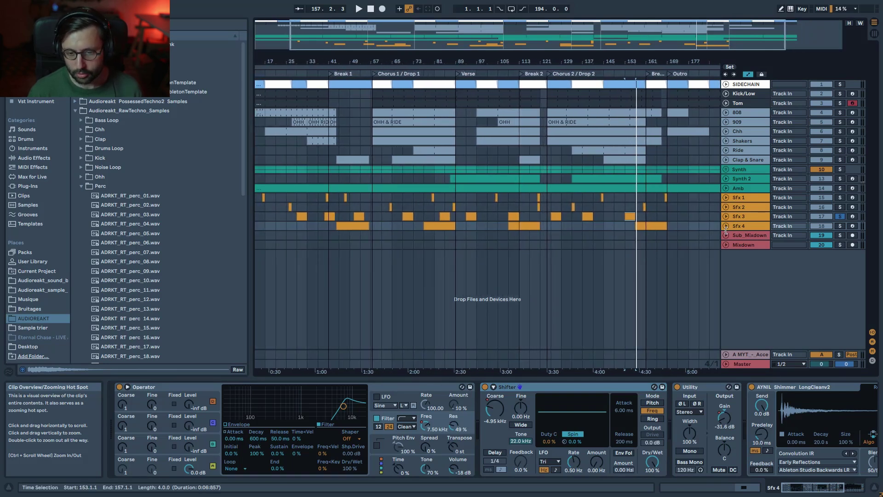
{"action": "left_click_drag", "start_coordinate": [814, 488], "coordinate": [838, 488]}
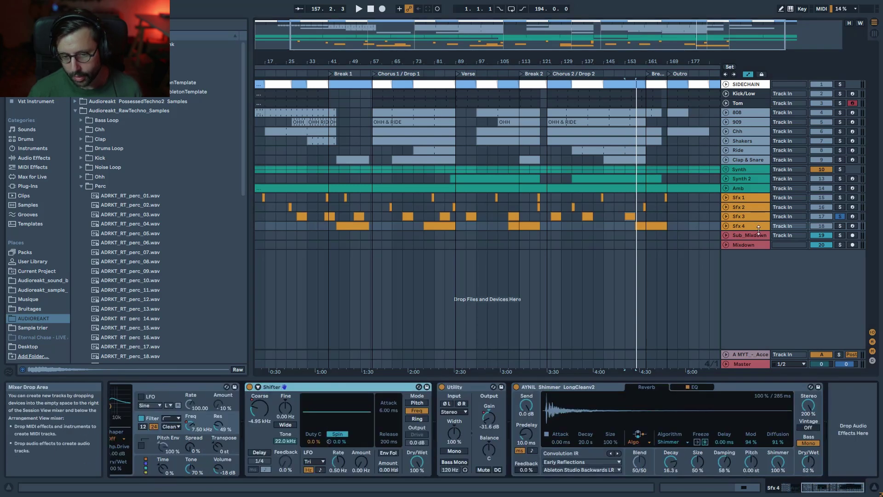
Toggle the solo on the Sfx 4 track, and examine the automation lanes of the Sub_Mixdown and Mixdown tracks
{"action": "left_click", "coordinate": [841, 227]}
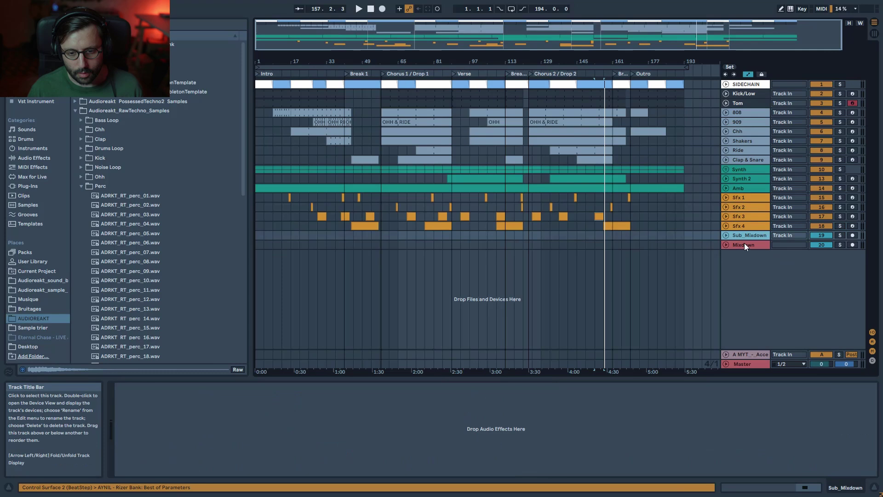
{"action": "left_click", "coordinate": [727, 236]}
{"action": "left_click", "coordinate": [728, 235]}
{"action": "left_click", "coordinate": [727, 245]}
{"action": "left_click", "coordinate": [727, 245]}
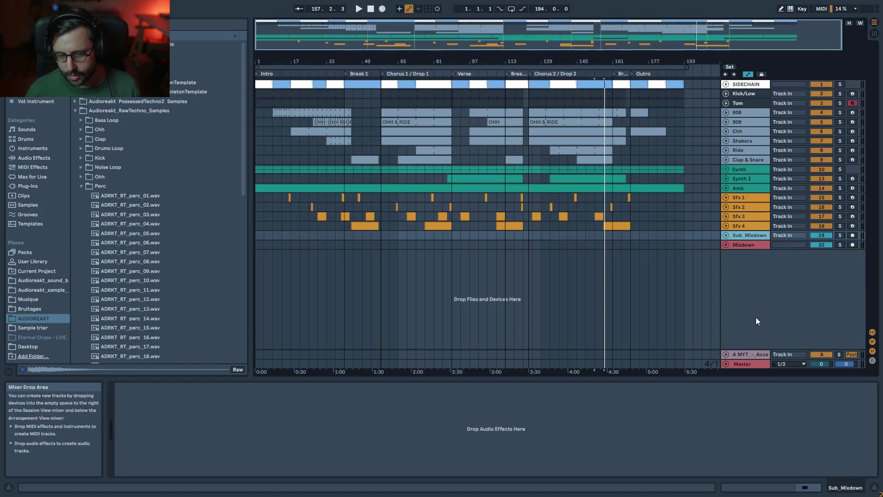
Examine the devices inside the Master track's mastering chain rack and hide them again
{"action": "left_click", "coordinate": [745, 363]}
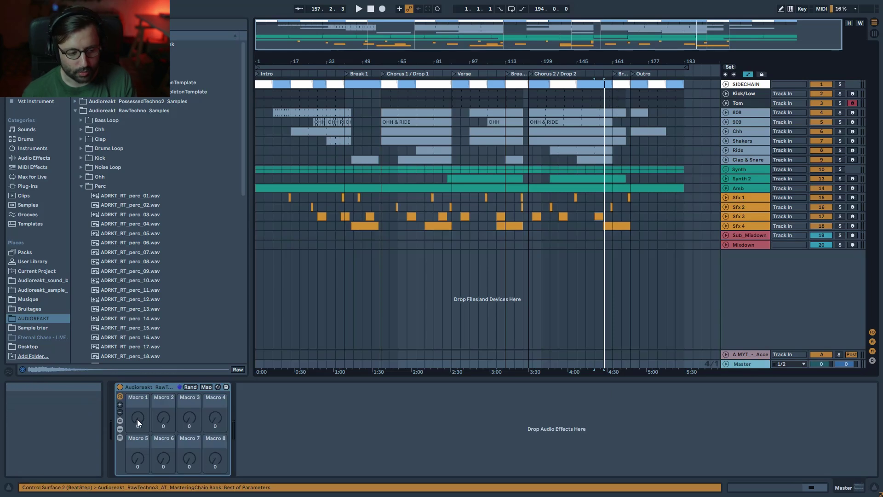
{"action": "left_click", "coordinate": [121, 429]}
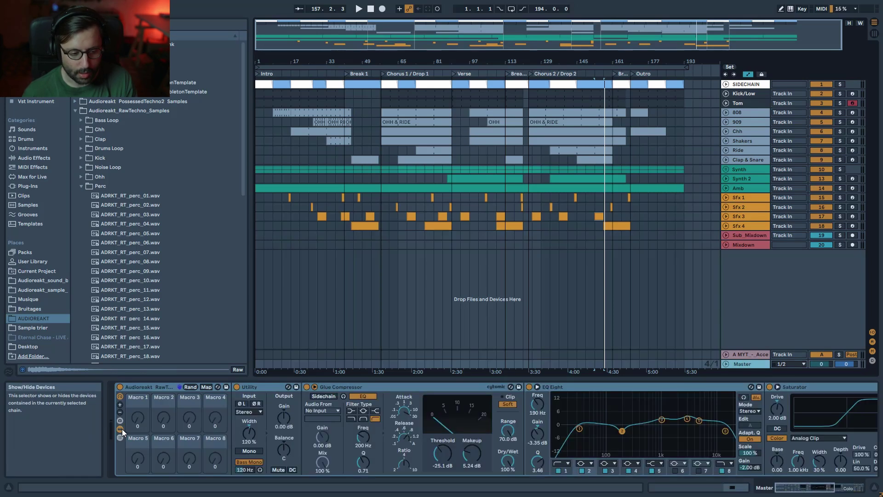
{"action": "left_click", "coordinate": [121, 429]}
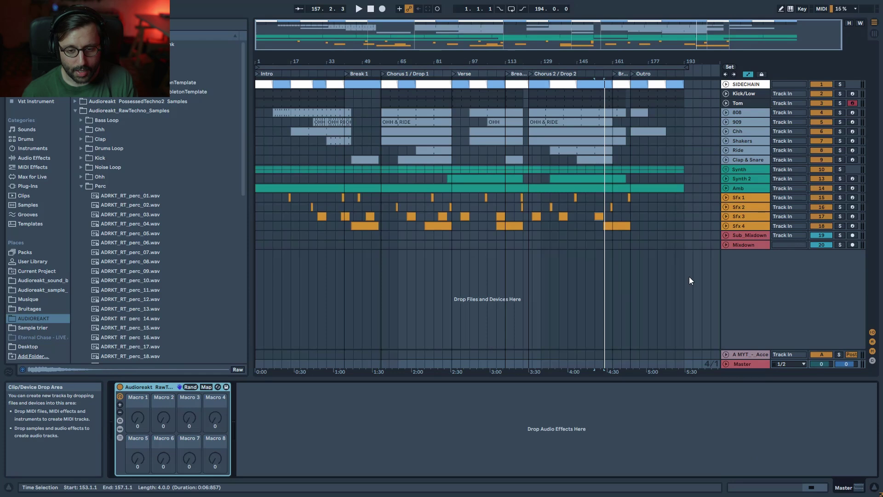
Play from bar 81 while trying a higher RISER KNOB on the Mixdown track's AYNIL Rizer rack, and restore its automated value
{"action": "left_click", "coordinate": [741, 246]}
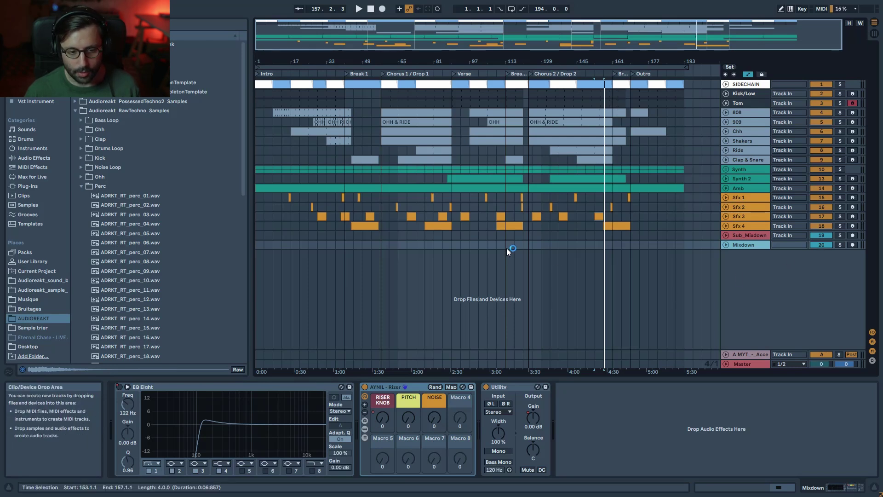
{"action": "left_click", "coordinate": [432, 245]}
{"action": "key", "text": "space"}
{"action": "left_click_drag", "start_coordinate": [383, 418], "coordinate": [382, 401]}
{"action": "left_click", "coordinate": [419, 9]}
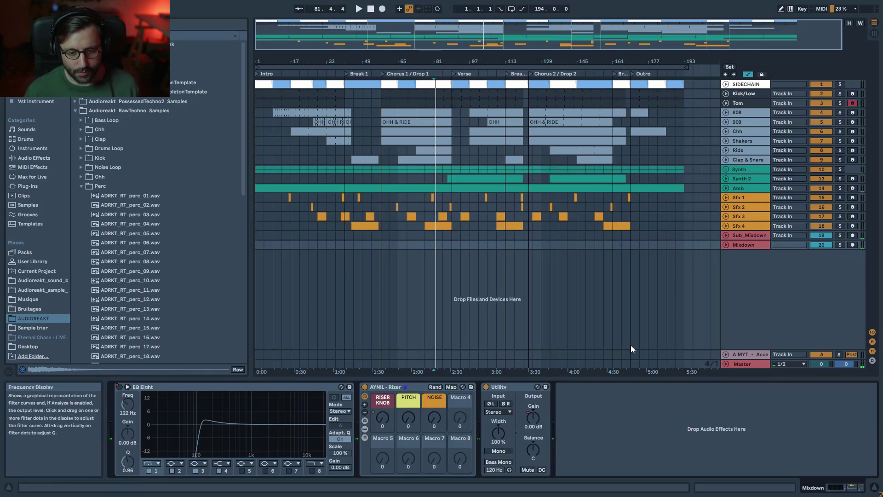
Compare the Master and Mixdown device chains, and examine the automation on the Sub_Mixdown track
{"action": "left_click", "coordinate": [741, 364]}
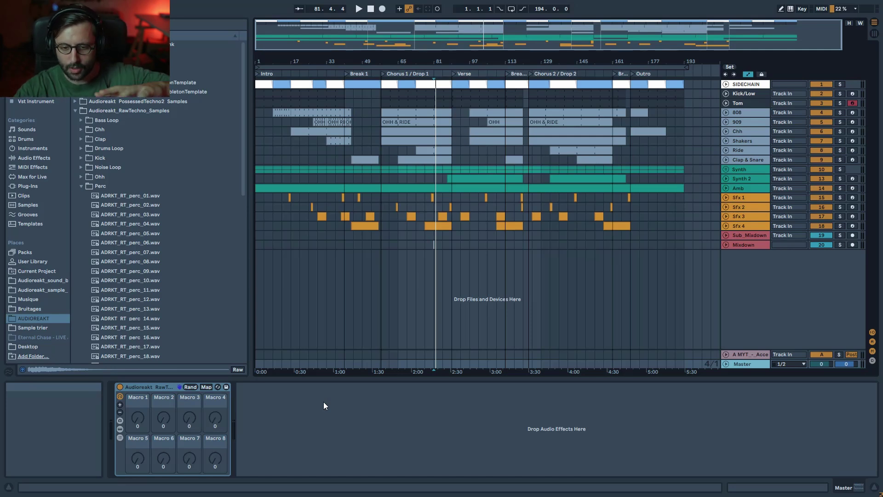
{"action": "left_click", "coordinate": [741, 245]}
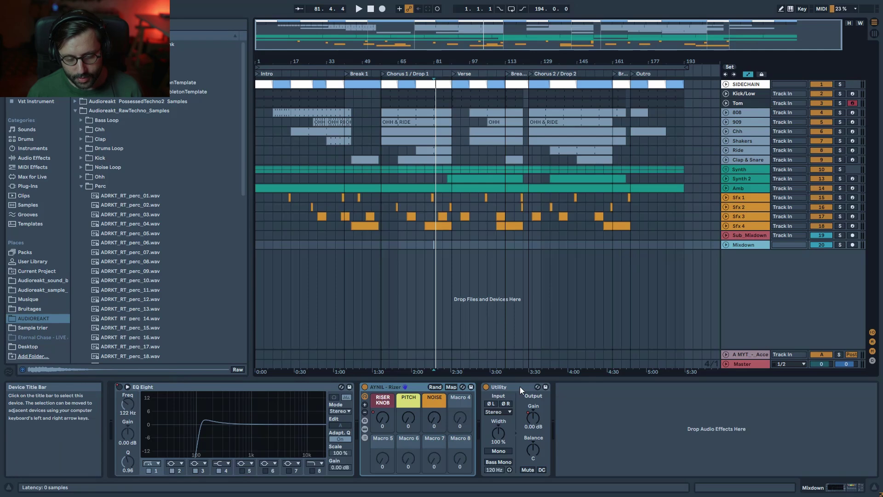
{"action": "left_click", "coordinate": [756, 365]}
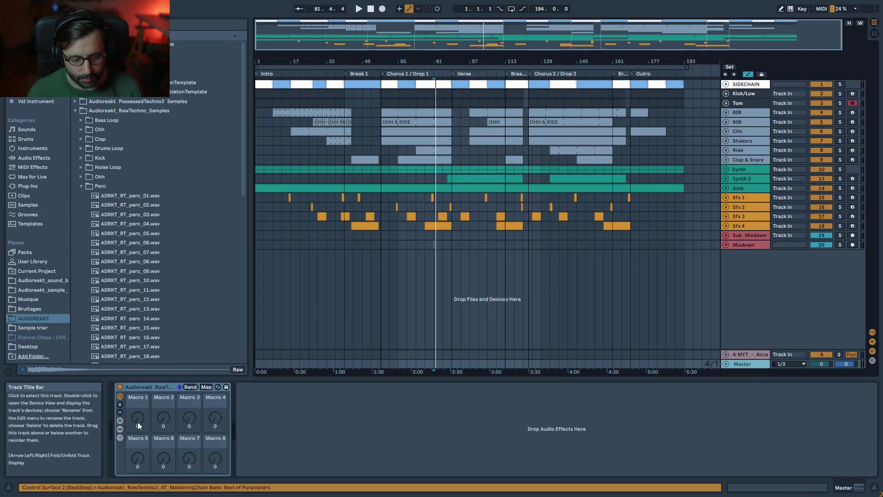
{"action": "left_click", "coordinate": [741, 244]}
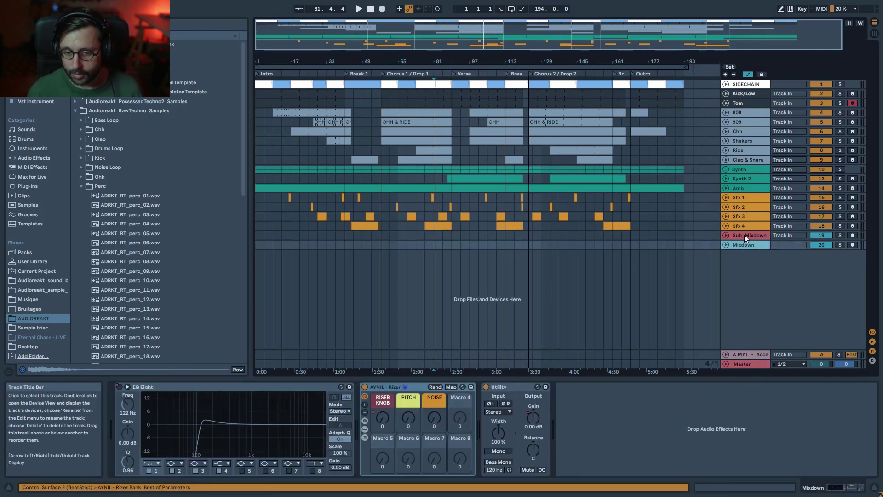
{"action": "left_click", "coordinate": [745, 235]}
{"action": "left_click", "coordinate": [726, 236]}
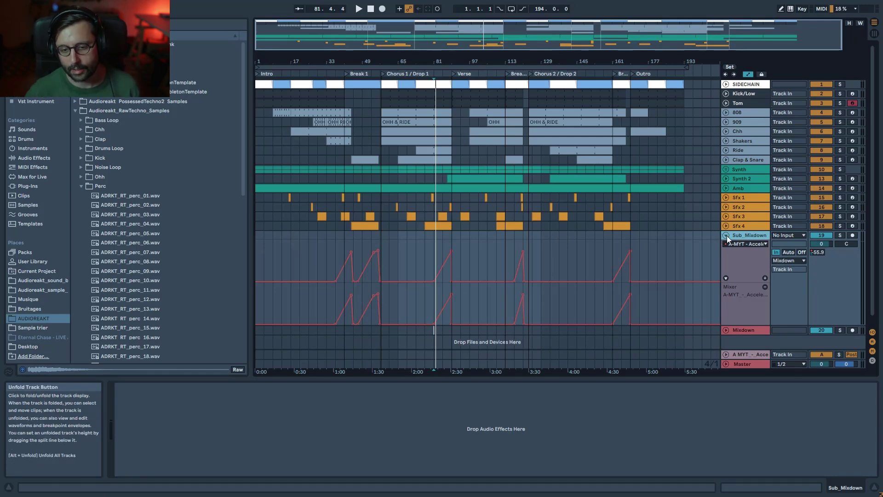
{"action": "left_click", "coordinate": [727, 236]}
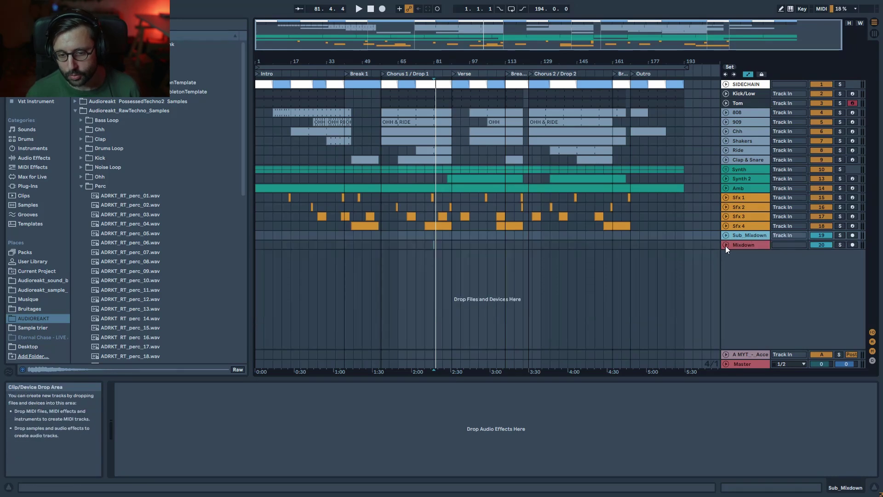
Examine the A-MYT send automation on Sub_Mixdown alongside the RISER KNOB automation on Mixdown, and fold both tracks
{"action": "left_click", "coordinate": [738, 245]}
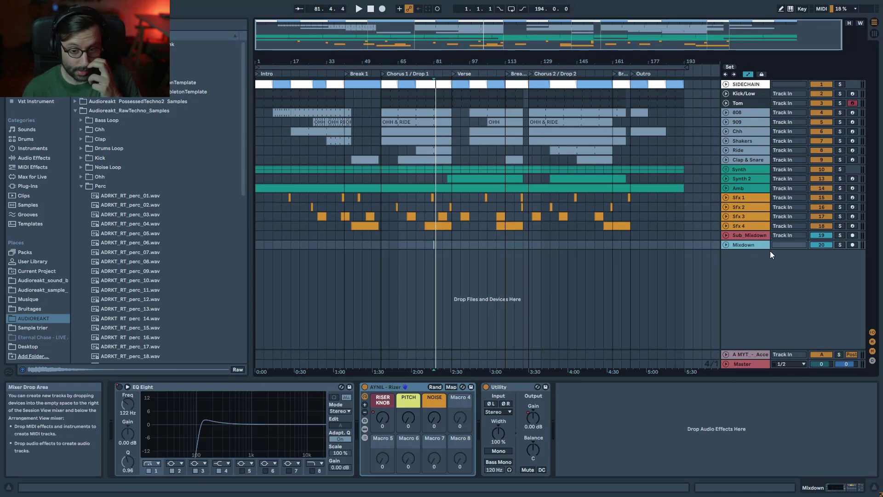
{"action": "left_click", "coordinate": [750, 236]}
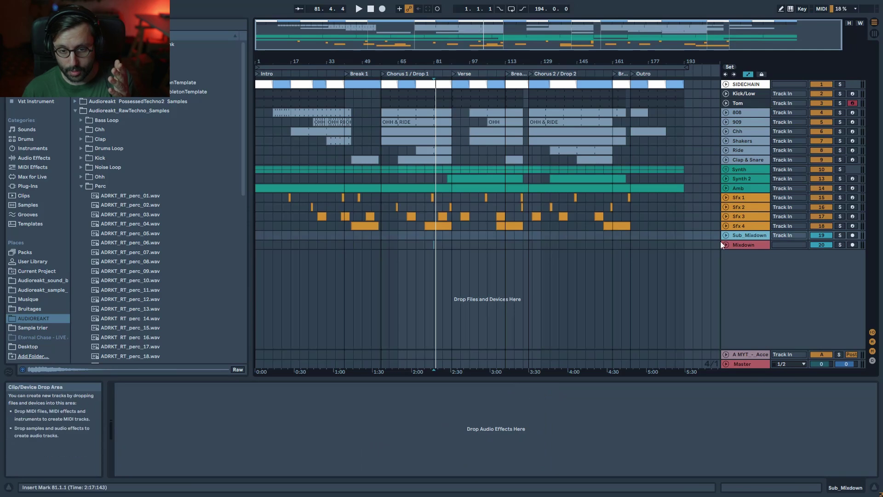
{"action": "left_click", "coordinate": [727, 236]}
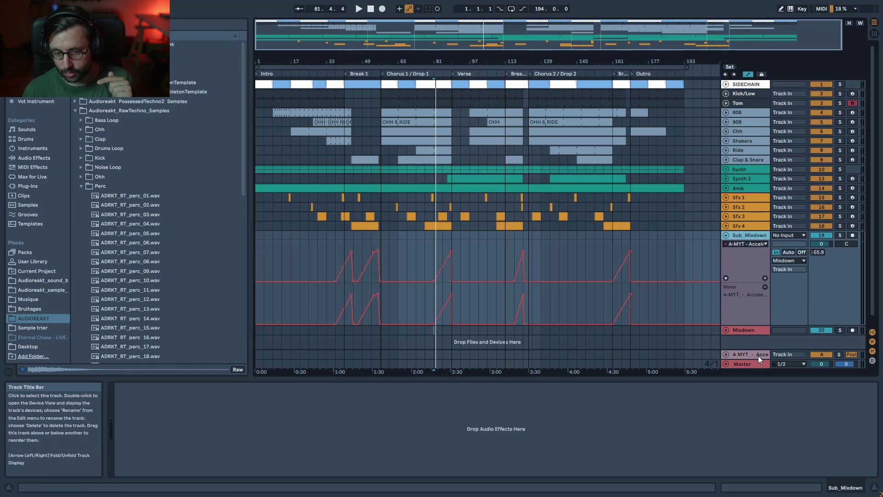
{"action": "left_click", "coordinate": [755, 332]}
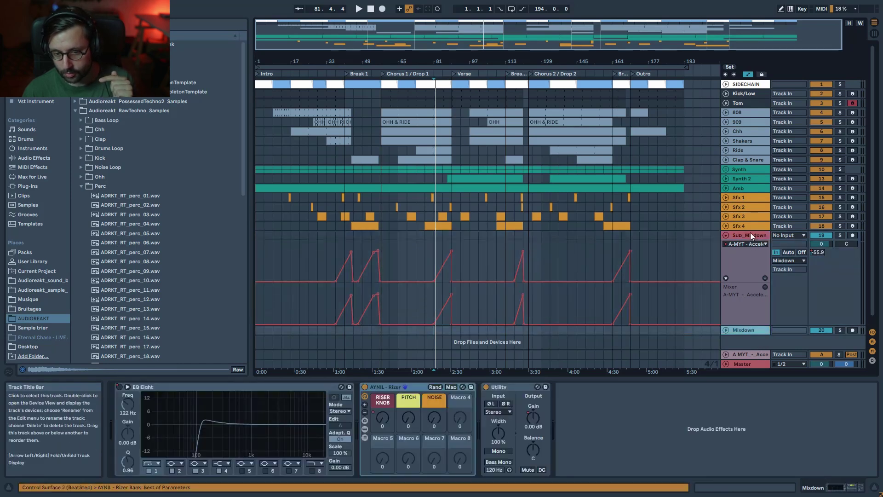
{"action": "left_click", "coordinate": [744, 319]}
{"action": "left_click", "coordinate": [741, 331]}
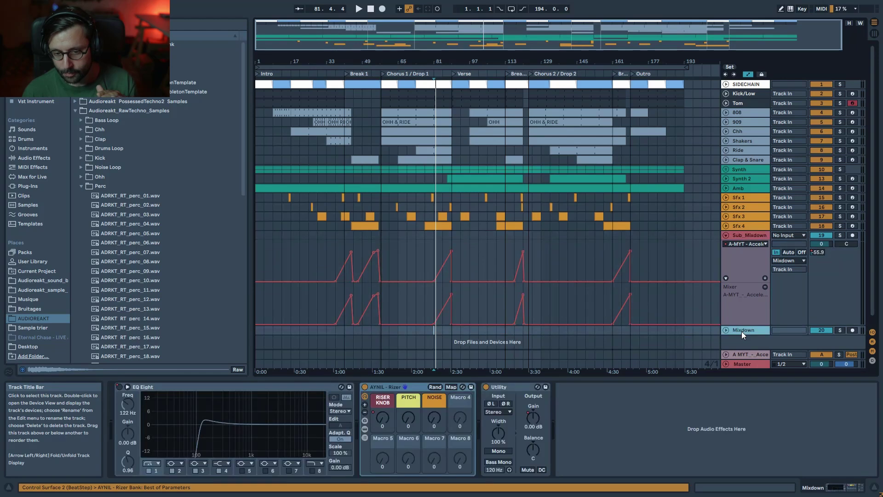
{"action": "left_click", "coordinate": [727, 329]}
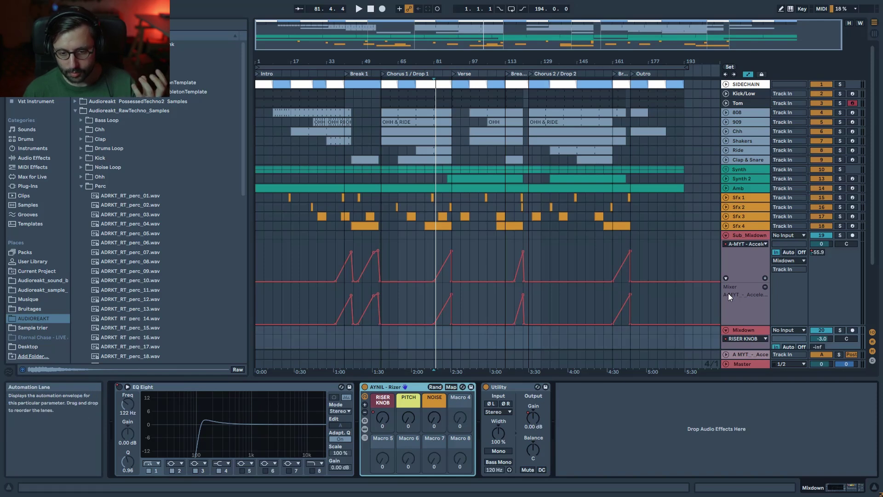
{"action": "left_click", "coordinate": [727, 236]}
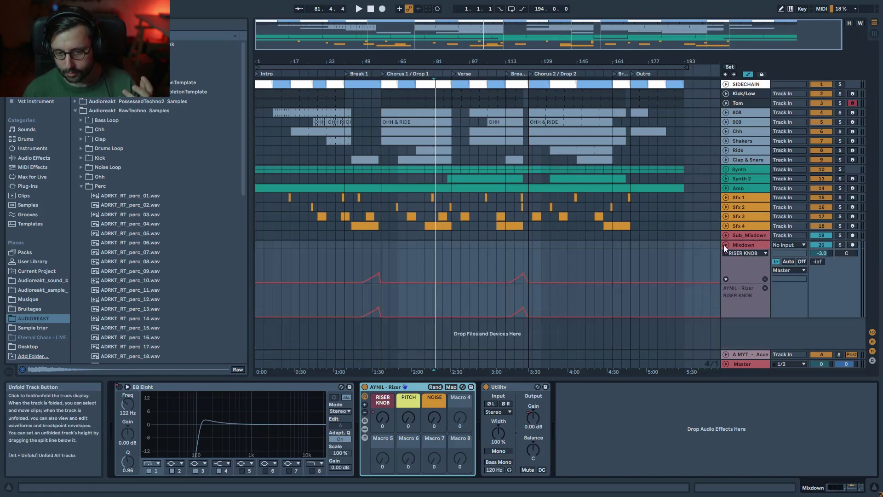
{"action": "left_click", "coordinate": [726, 245]}
Show the devices in the Master's mastering chain rack, expand its Glue Compressor and activate it
{"action": "left_click", "coordinate": [752, 364]}
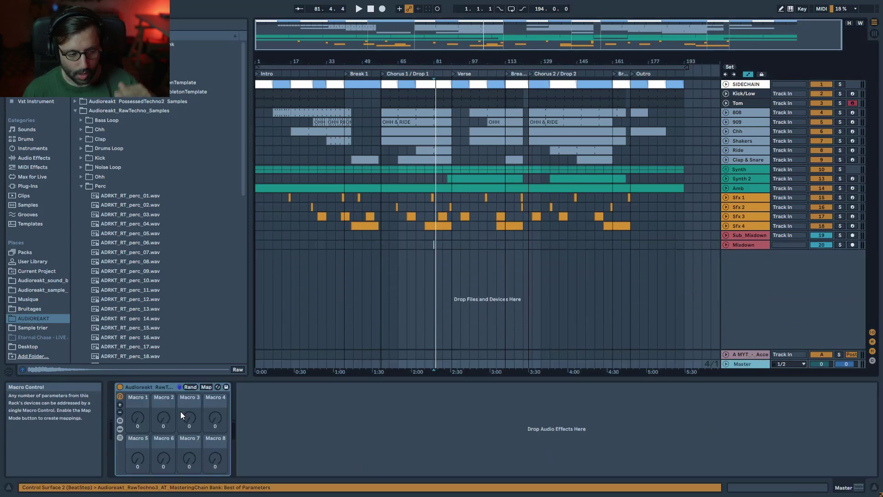
{"action": "left_click", "coordinate": [120, 428]}
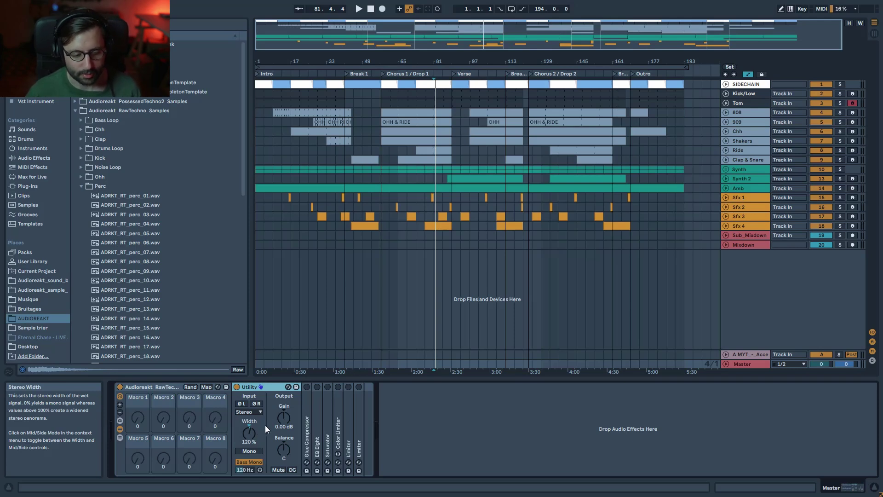
{"action": "double_click", "coordinate": [307, 387]}
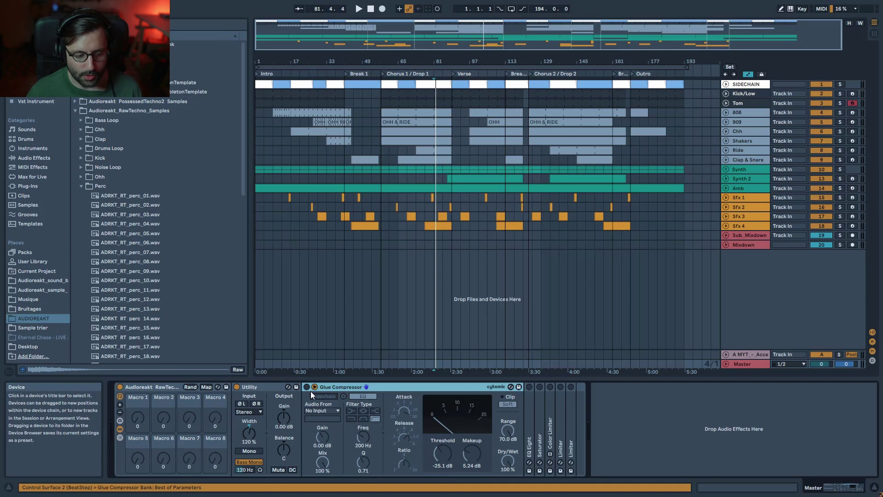
{"action": "left_click", "coordinate": [307, 387]}
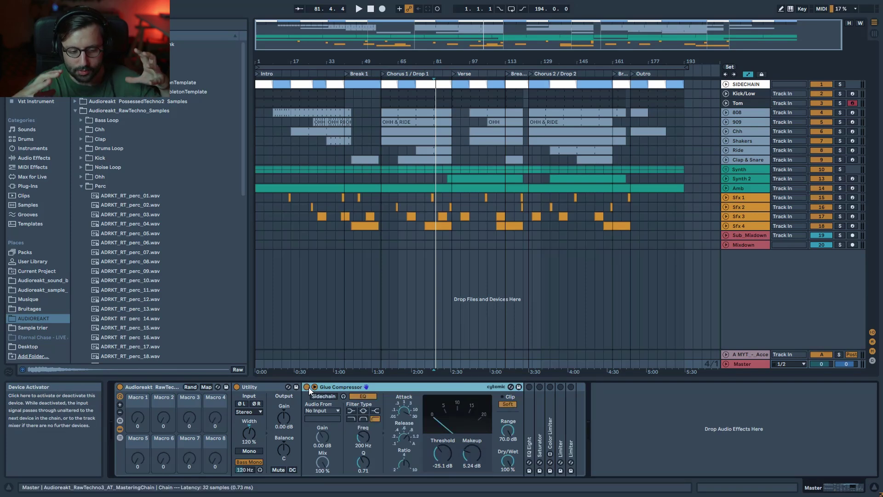
Play the track from bar 81 and compare the master with the Glue Compressor bypassed and active
{"action": "key", "text": "space"}
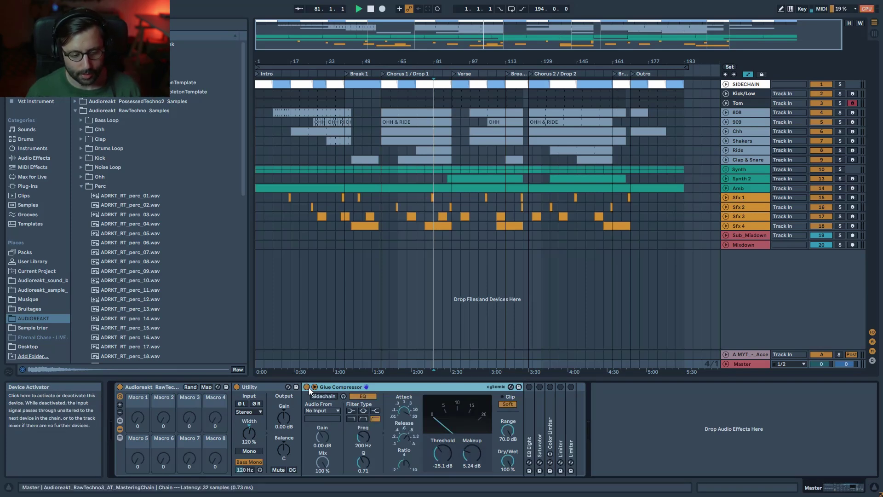
{"action": "left_click", "coordinate": [306, 387]}
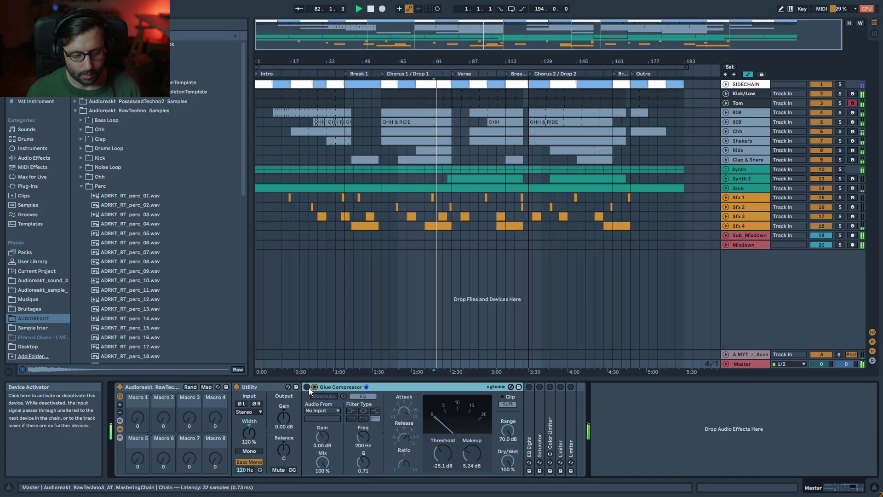
{"action": "left_click", "coordinate": [307, 387]}
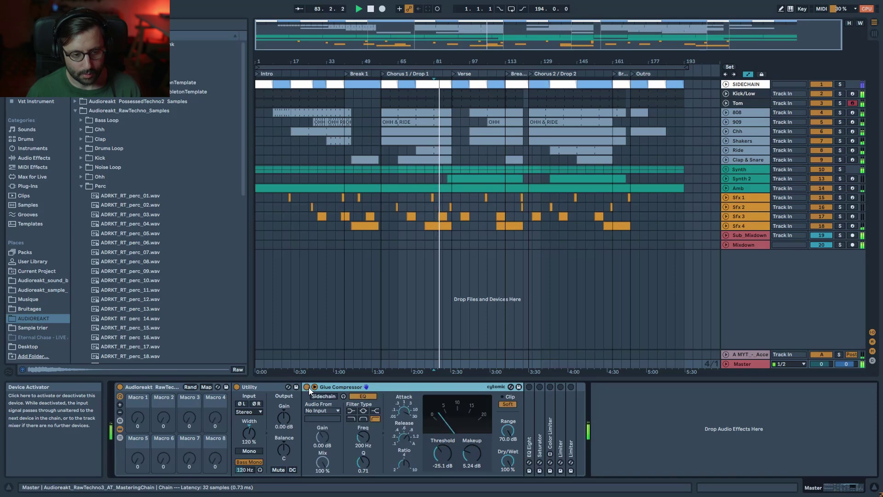
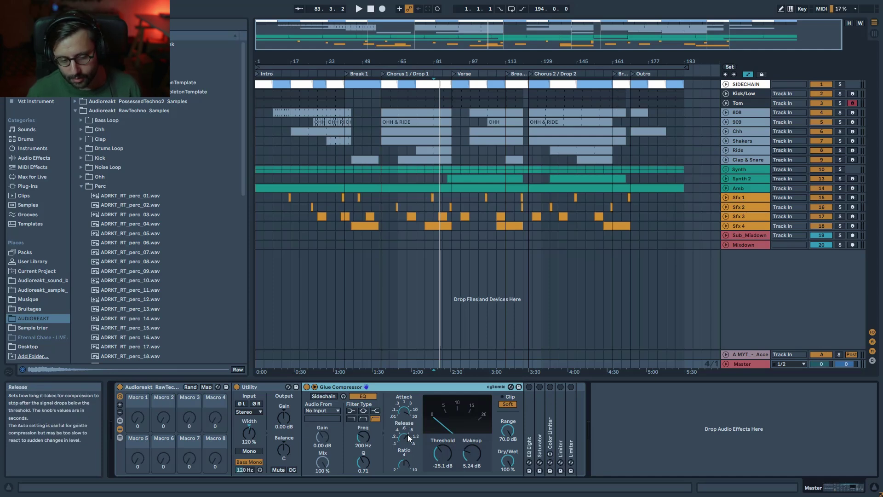
Replay from bar 81 and try a different Threshold on the Master's Glue Compressor, keeping it at -25.1 dB
{"action": "key", "text": "space"}
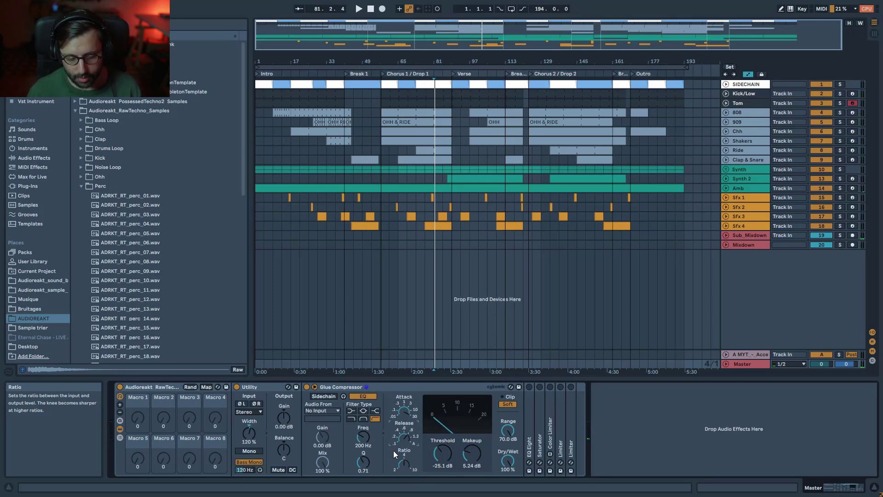
{"action": "key", "text": "space"}
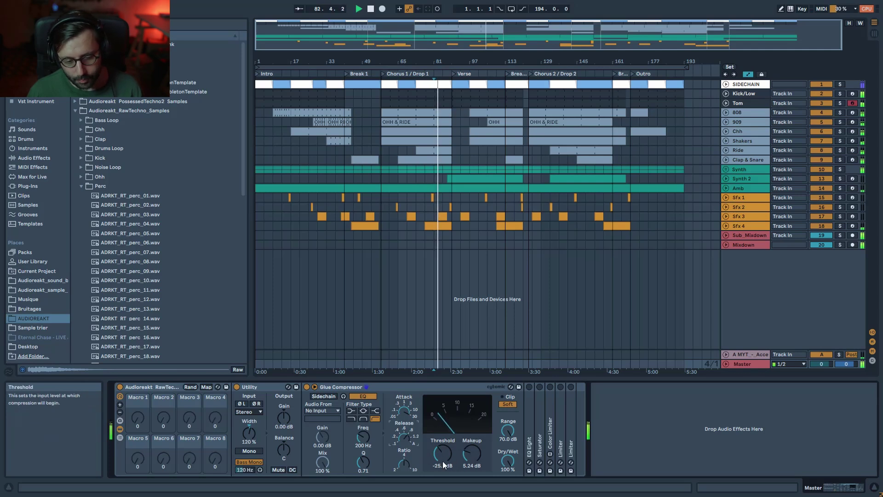
{"action": "mouse_move", "coordinate": [450, 463]}
{"action": "left_mouse_down"}
{"action": "mouse_move", "coordinate": [449, 443]}
{"action": "mouse_move", "coordinate": [450, 467]}
{"action": "mouse_move", "coordinate": [446, 453]}
{"action": "left_mouse_up"}
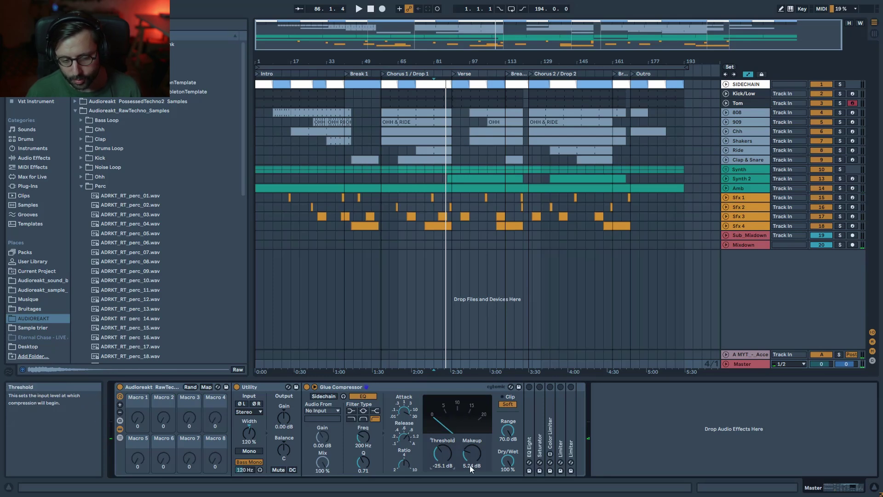
Try Glue Compressor Makeup gains of 9.37 dB and 10.6 dB during playback, restore 5.24 dB and replay from bar 81
{"action": "left_click_drag", "start_coordinate": [485, 465], "coordinate": [472, 429]}
{"action": "key", "text": "space"}
{"action": "key", "text": "space"}
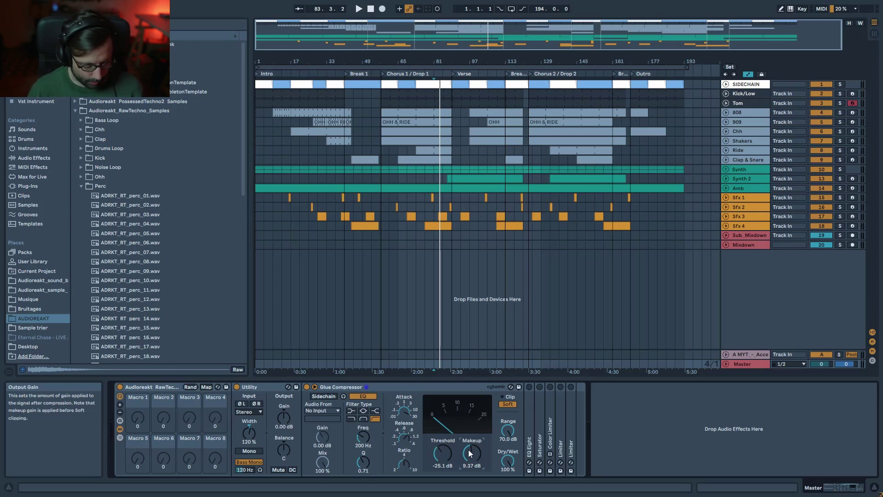
{"action": "key", "text": "space"}
{"action": "left_click_drag", "start_coordinate": [471, 454], "coordinate": [472, 440]}
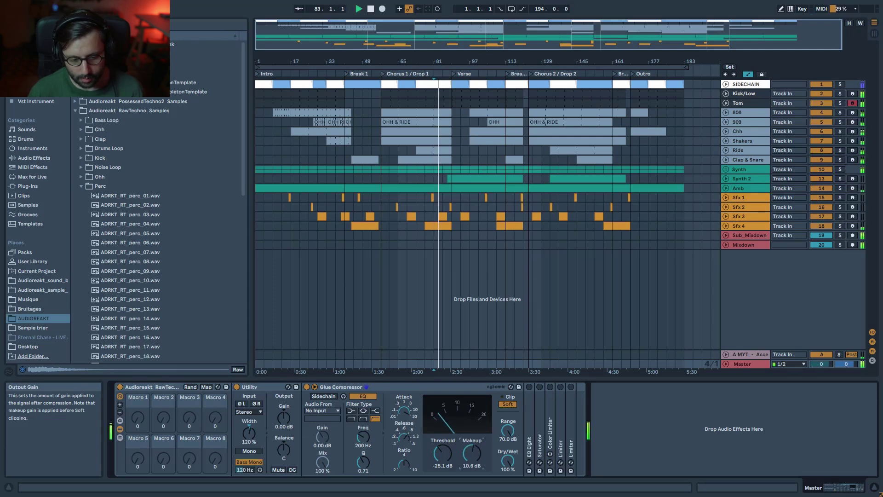
{"action": "left_click_drag", "start_coordinate": [471, 440], "coordinate": [471, 441]}
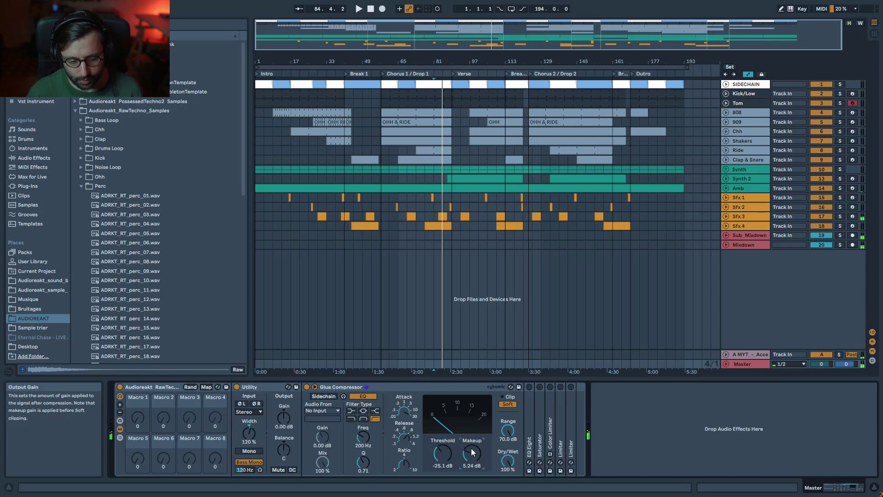
{"action": "key", "text": "space"}
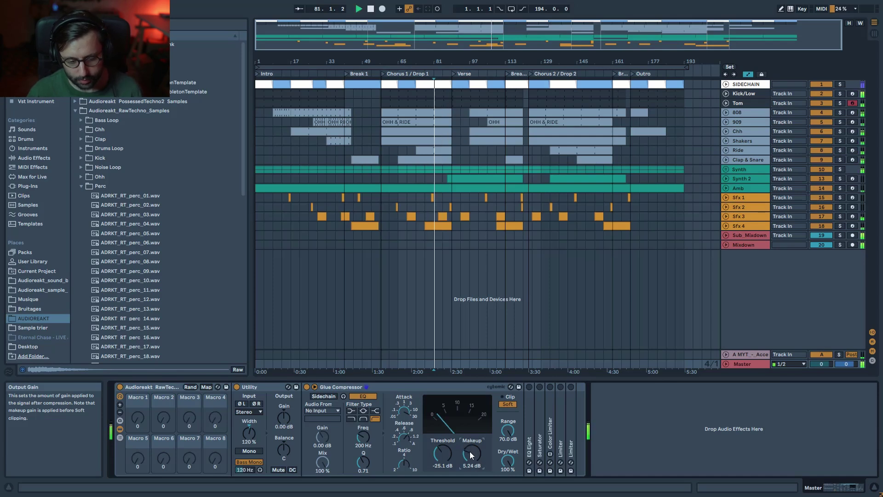
Expand the EQ Eight in the Master's mastering chain and examine its filter bands one by one, from the low cut to the high cut
{"action": "double_click", "coordinate": [529, 426]}
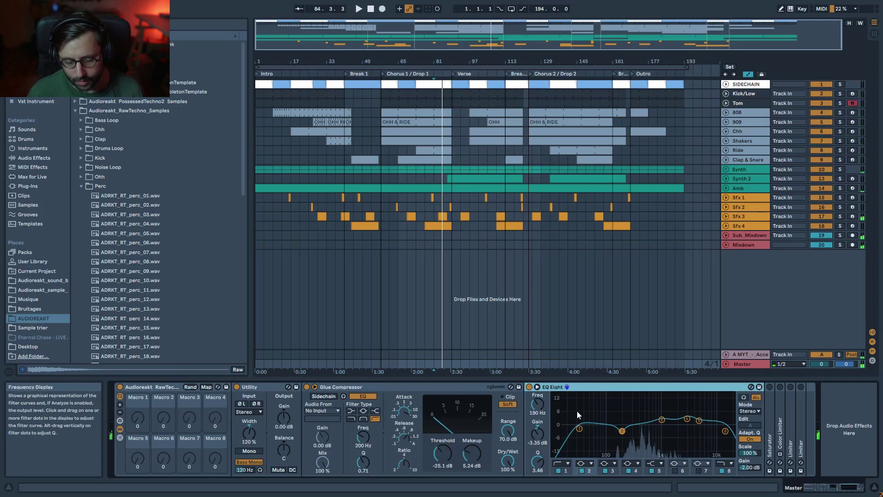
{"action": "left_click", "coordinate": [567, 472]}
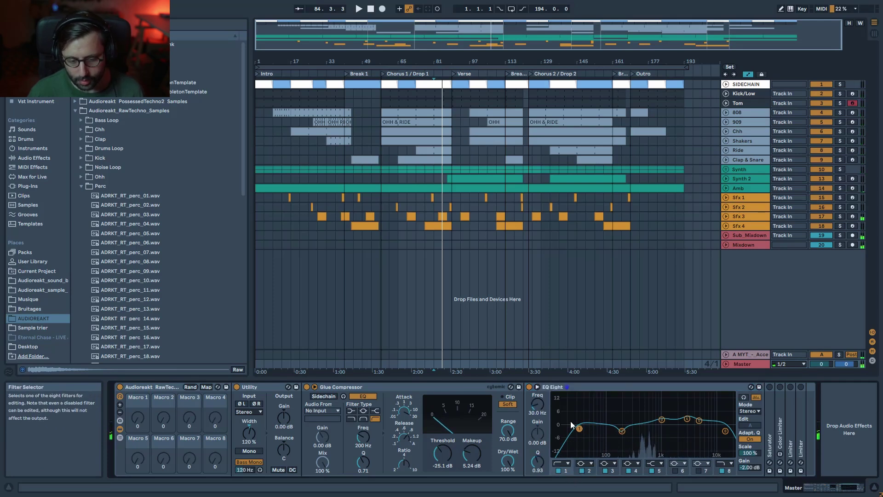
{"action": "left_click", "coordinate": [621, 432]}
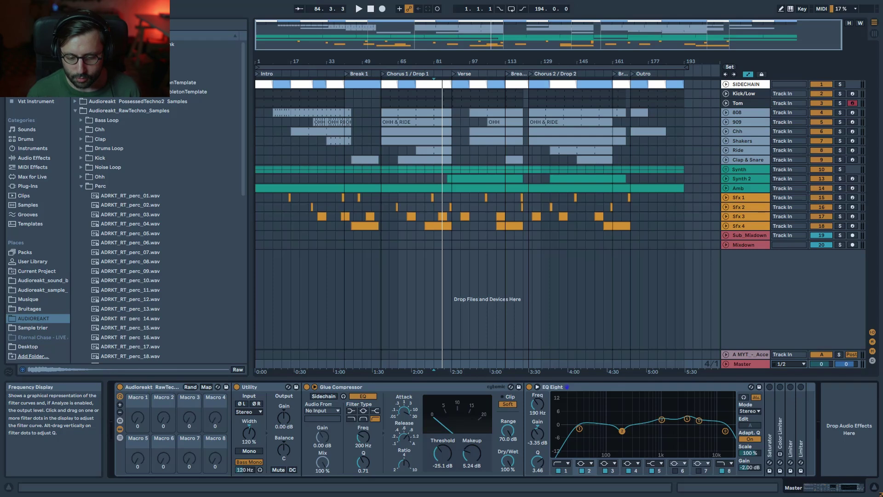
{"action": "left_click", "coordinate": [661, 418]}
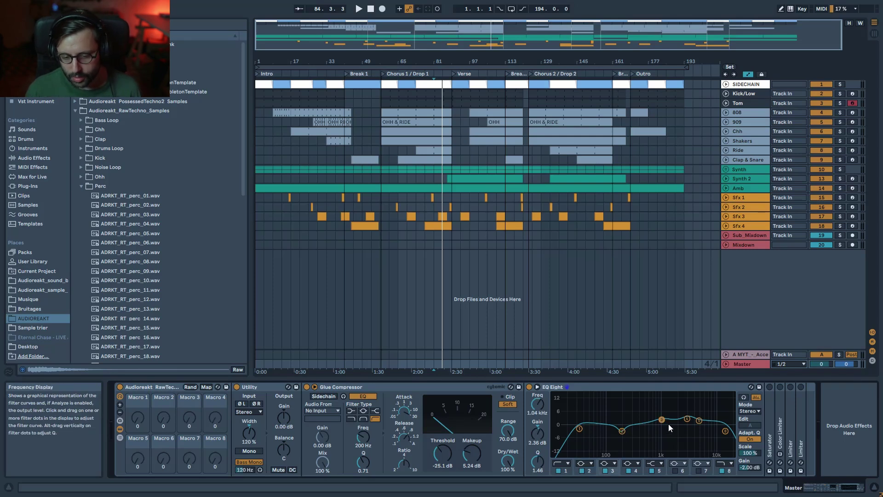
{"action": "left_click", "coordinate": [688, 419]}
{"action": "left_click", "coordinate": [699, 420]}
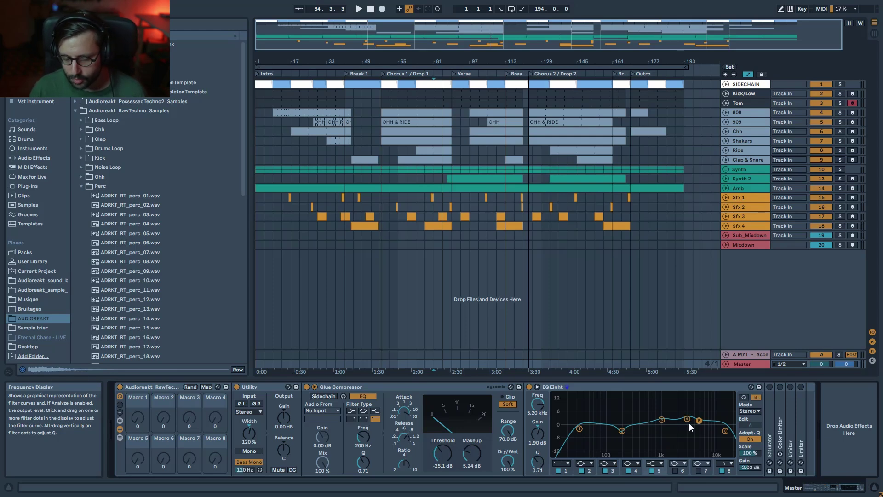
{"action": "left_click", "coordinate": [663, 421]}
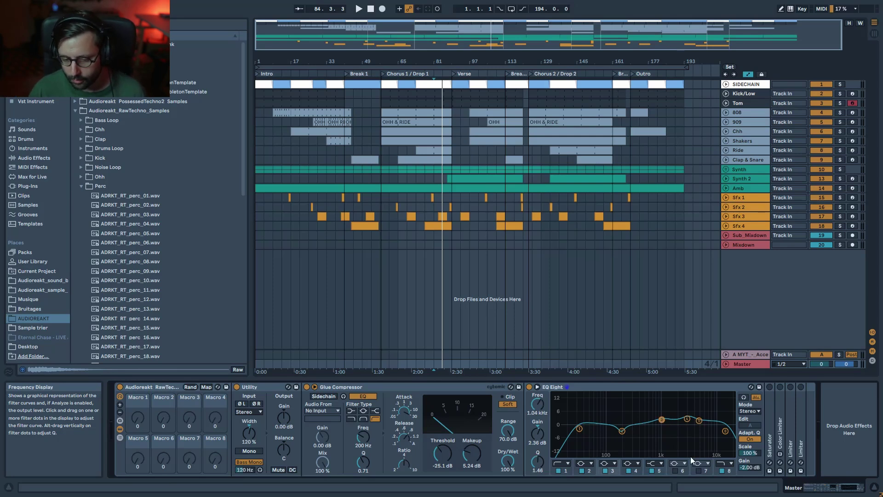
{"action": "left_click", "coordinate": [735, 468]}
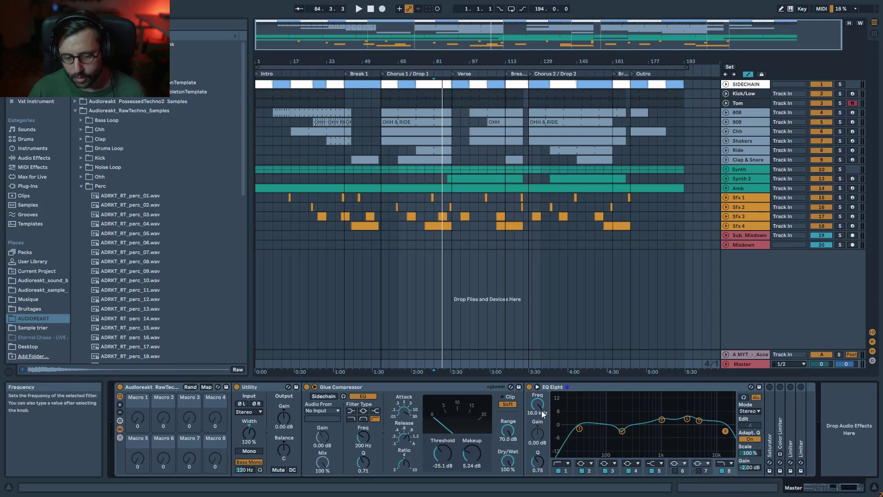
Activate the Saturator in the Master's mastering chain and play the track from bar 81
{"action": "scroll", "coordinate": [572, 441], "scroll_direction": "right", "scroll_amount": 3}
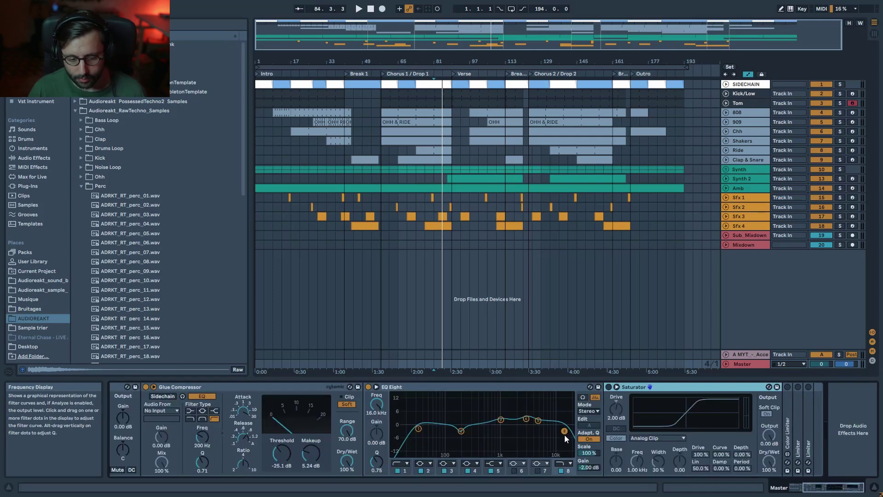
{"action": "left_click", "coordinate": [609, 387]}
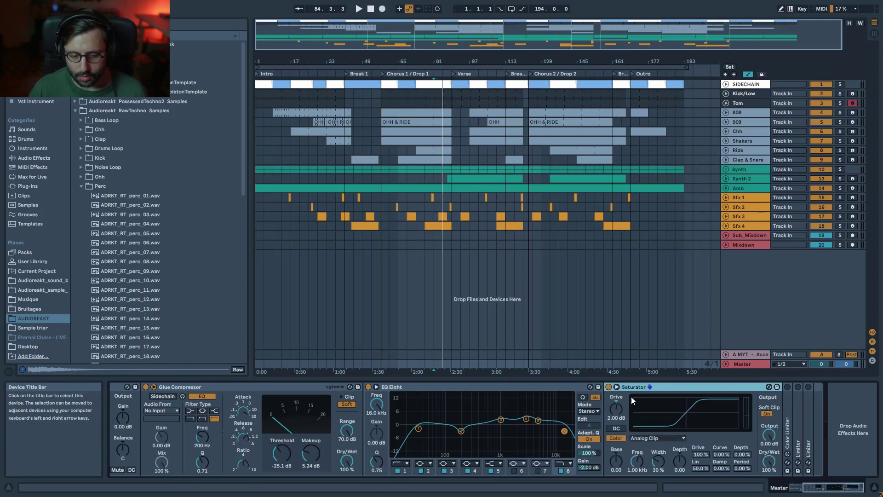
{"action": "key", "text": "space"}
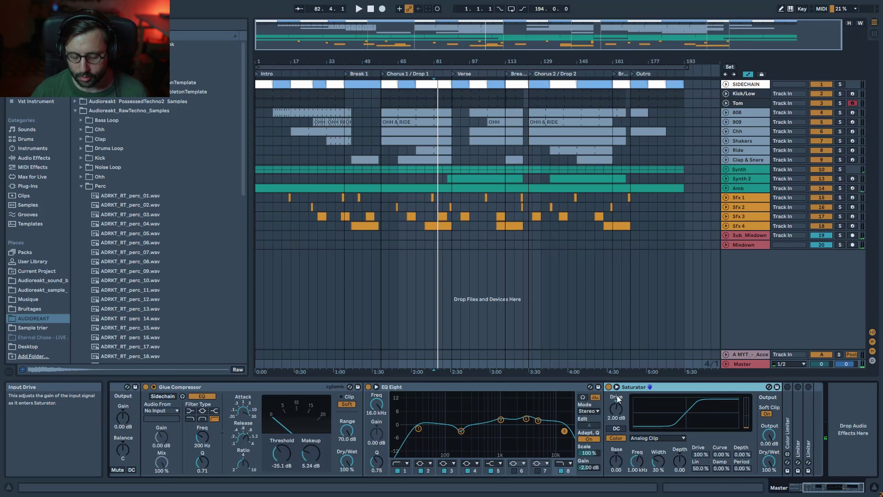
Expand the Master's Color Limiter, list the installed Packs in the browser, and activate the Color Limiter
{"action": "double_click", "coordinate": [789, 431]}
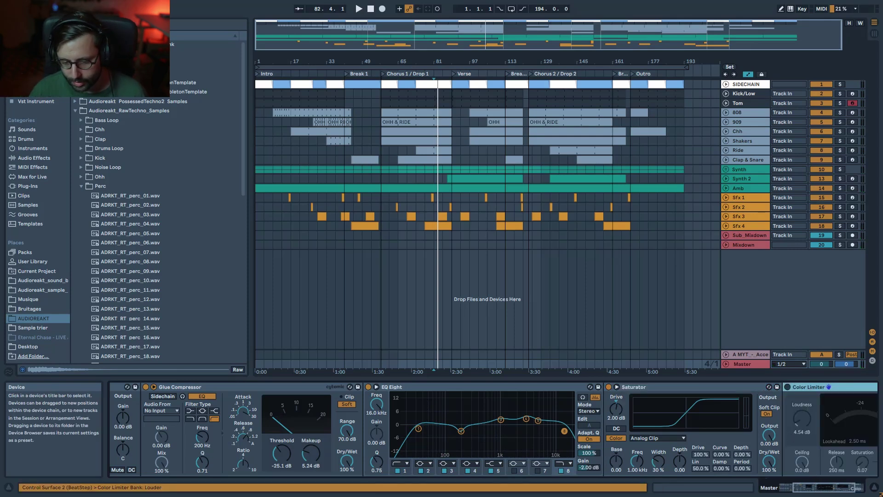
{"action": "left_click_drag", "start_coordinate": [821, 487], "coordinate": [843, 488]}
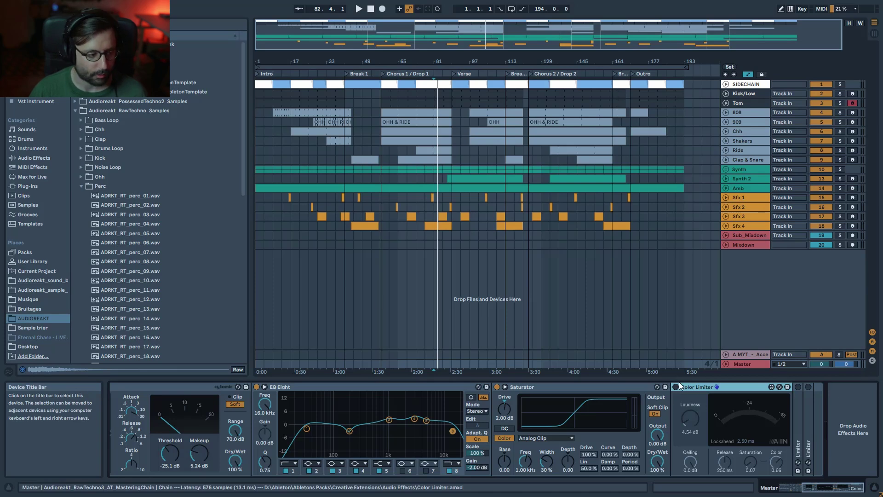
{"action": "left_click", "coordinate": [32, 254]}
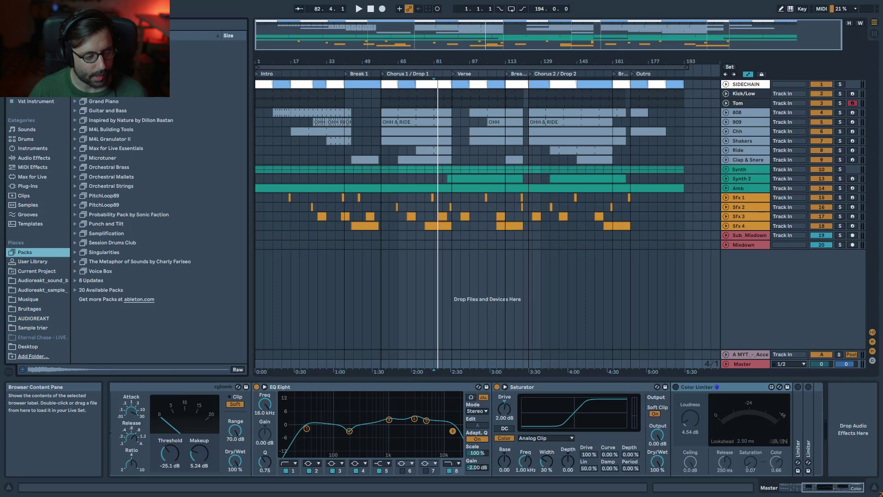
{"action": "left_click", "coordinate": [676, 387]}
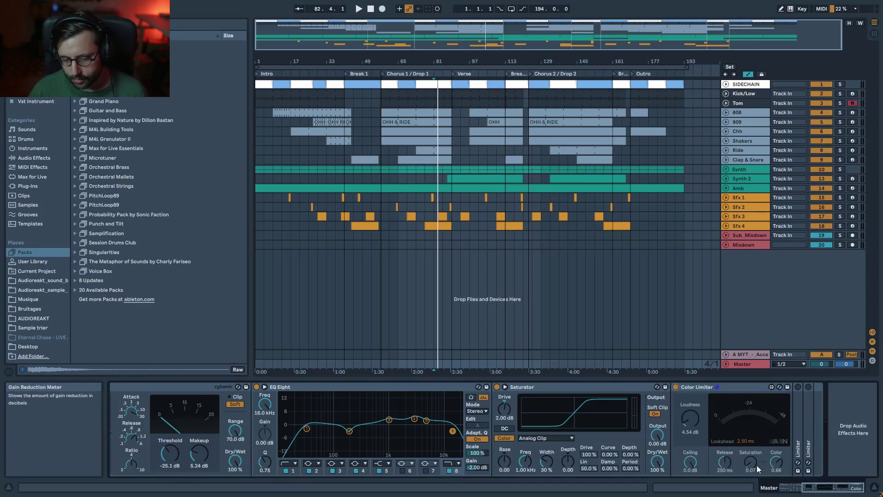
Play the track from bar 81 and replay it to hear the master with the Color Limiter active
{"action": "key", "text": "space"}
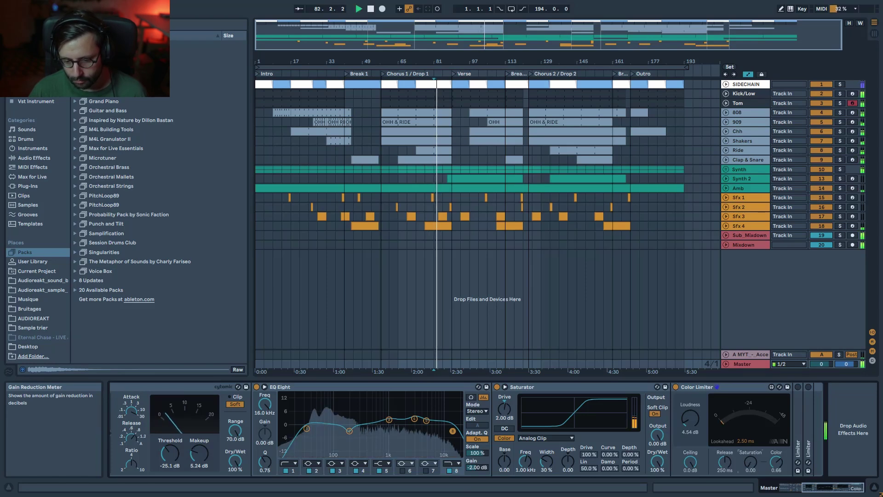
{"action": "mouse_move", "coordinate": [751, 462]}
{"action": "left_mouse_down"}
{"action": "mouse_move", "coordinate": [751, 449]}
{"action": "mouse_move", "coordinate": [755, 469]}
{"action": "left_mouse_up"}
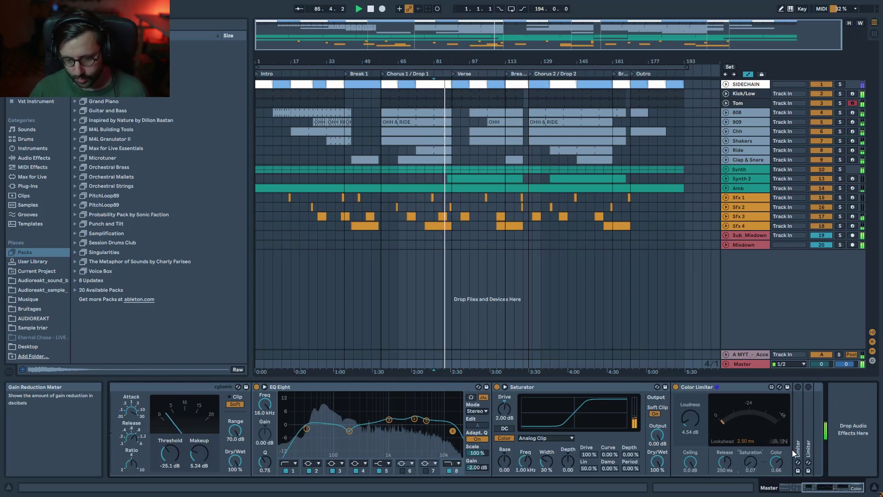
{"action": "key", "text": "space"}
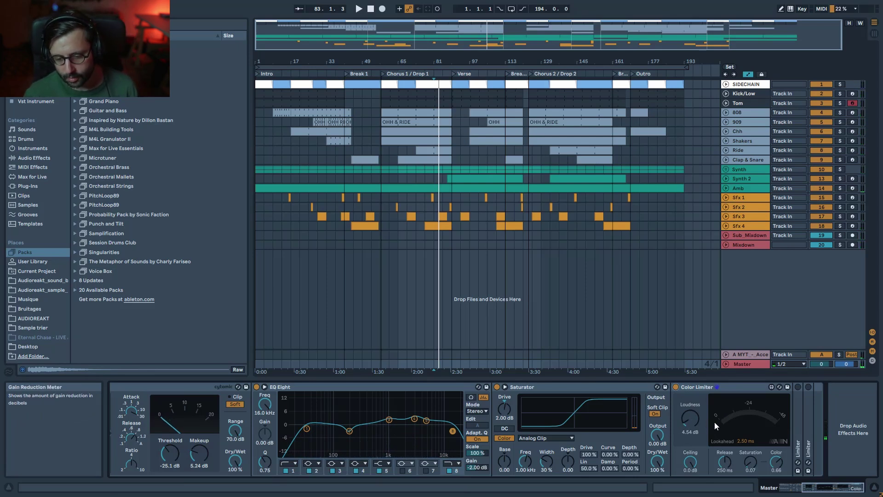
{"action": "key", "text": "space"}
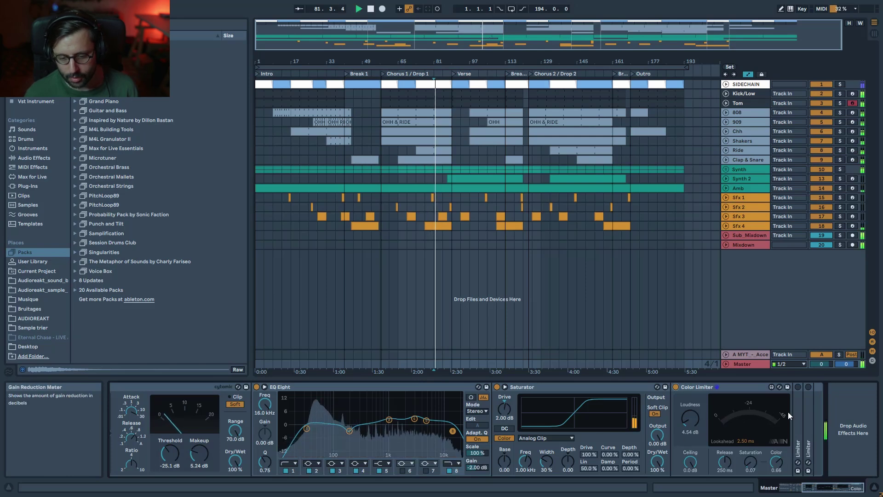
Expand the two Limiters at the end of the Master's mastering chain and activate both
{"action": "double_click", "coordinate": [802, 427]}
{"action": "left_click_drag", "start_coordinate": [807, 490], "coordinate": [843, 484]}
{"action": "double_click", "coordinate": [808, 422]}
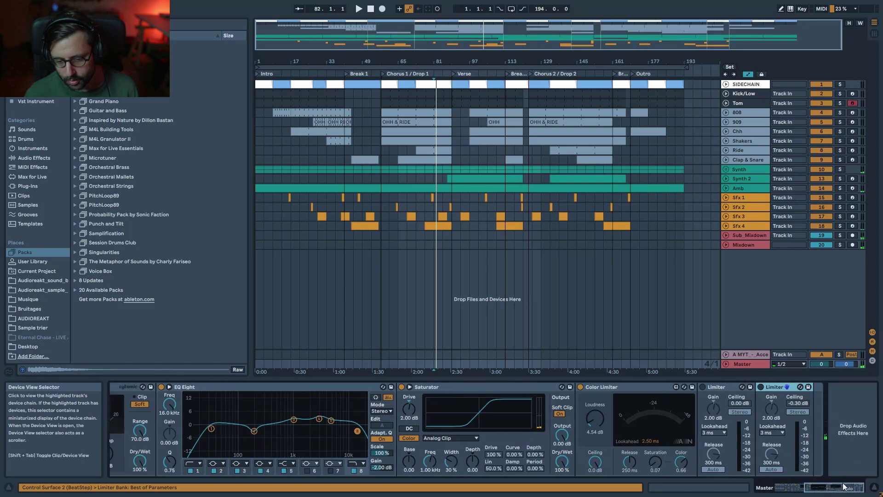
{"action": "left_click", "coordinate": [703, 387]}
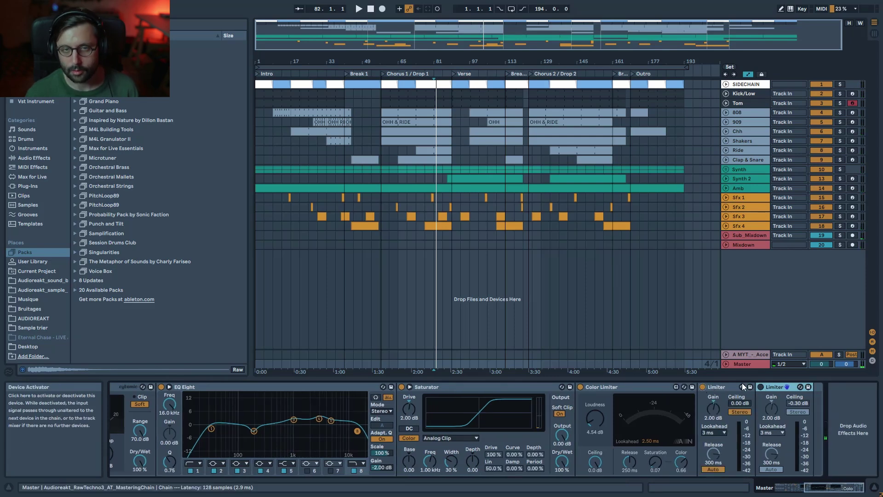
{"action": "left_click", "coordinate": [760, 387]}
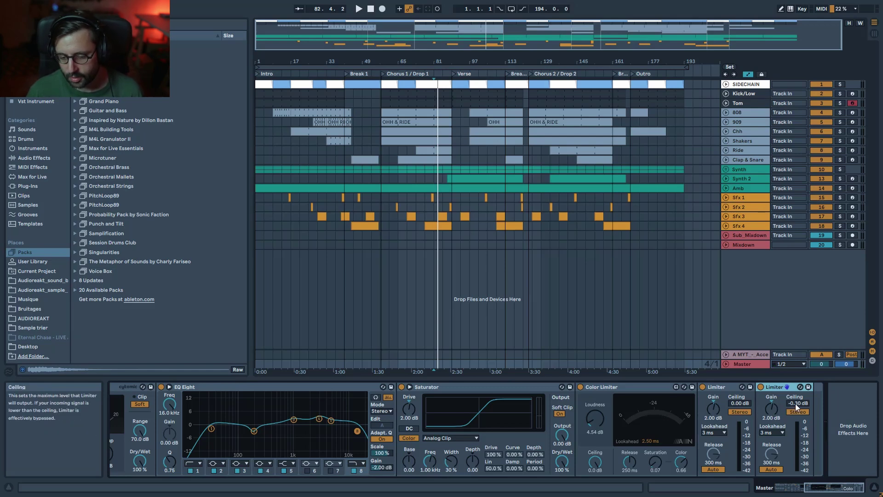
Play the track from bar 81 through the full mastering chain and revisit the Glue Compressor's Makeup gain
{"action": "left_click_drag", "start_coordinate": [838, 490], "coordinate": [803, 488]}
{"action": "key", "text": "space"}
{"action": "mouse_move", "coordinate": [475, 460]}
{"action": "left_mouse_down"}
{"action": "mouse_move", "coordinate": [475, 434]}
{"action": "mouse_move", "coordinate": [476, 468]}
{"action": "left_mouse_up"}
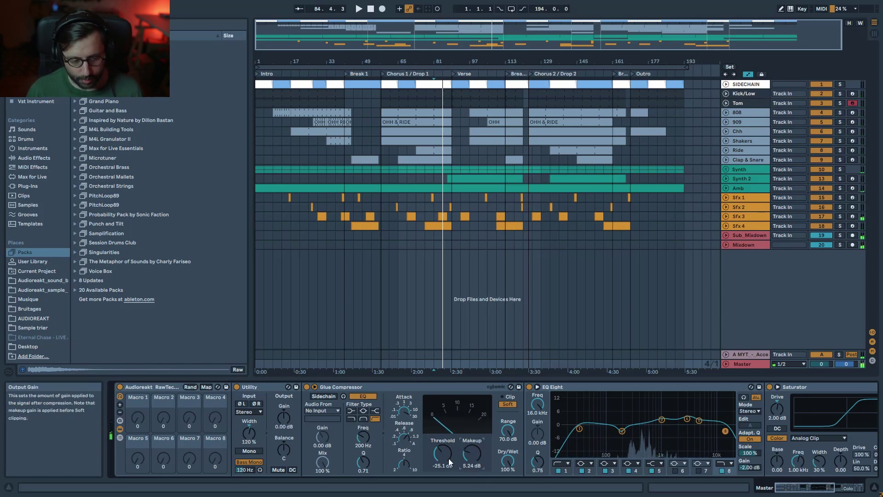
Collapse every device in the Master's mastering chain, from Utility to the last Limiter, and hide the rack's devices
{"action": "double_click", "coordinate": [261, 387]}
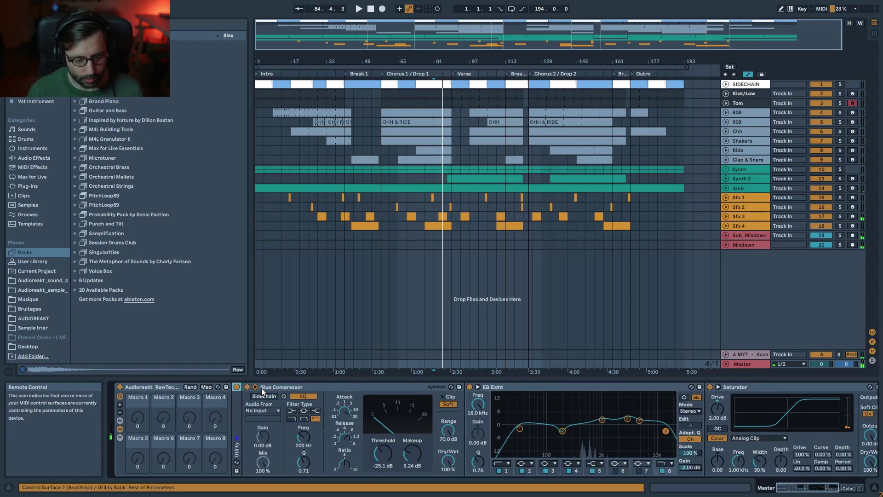
{"action": "double_click", "coordinate": [289, 390]}
{"action": "left_click", "coordinate": [301, 386]}
{"action": "double_click", "coordinate": [301, 386]}
{"action": "double_click", "coordinate": [311, 388]}
{"action": "double_click", "coordinate": [311, 388]}
{"action": "double_click", "coordinate": [311, 388]}
{"action": "double_click", "coordinate": [311, 389]}
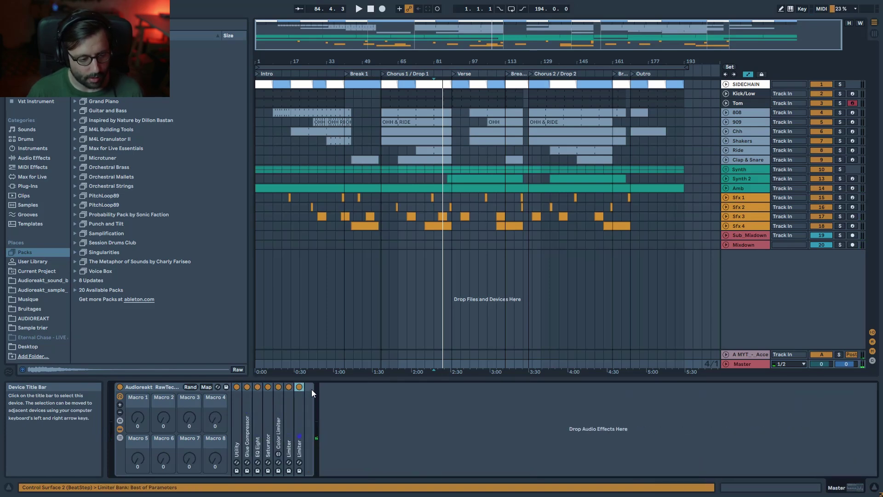
{"action": "left_click", "coordinate": [121, 429]}
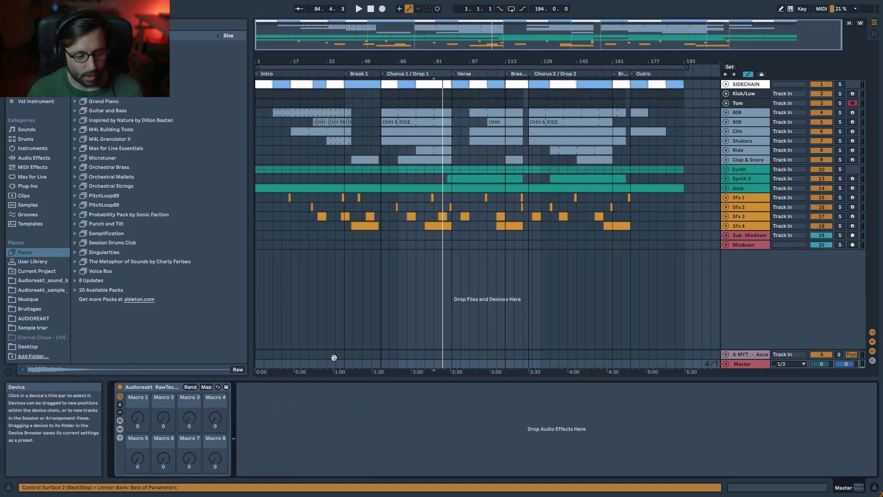
Place the insert mark at bar 73 in the Mixdown track's lane and return to the Master's rack
{"action": "left_click", "coordinate": [416, 248]}
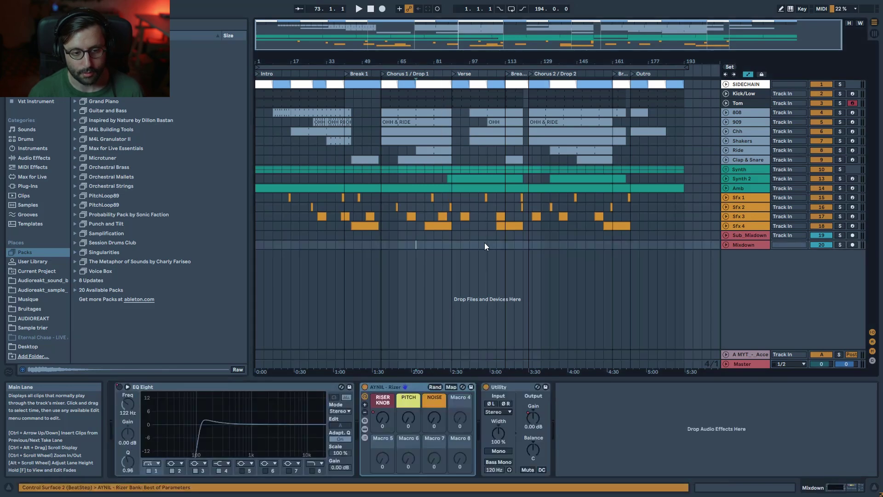
{"action": "left_click", "coordinate": [551, 269]}
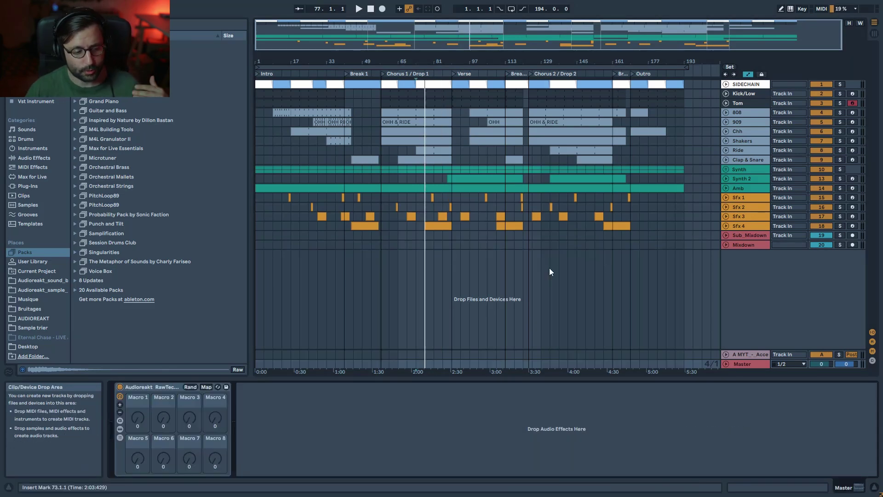